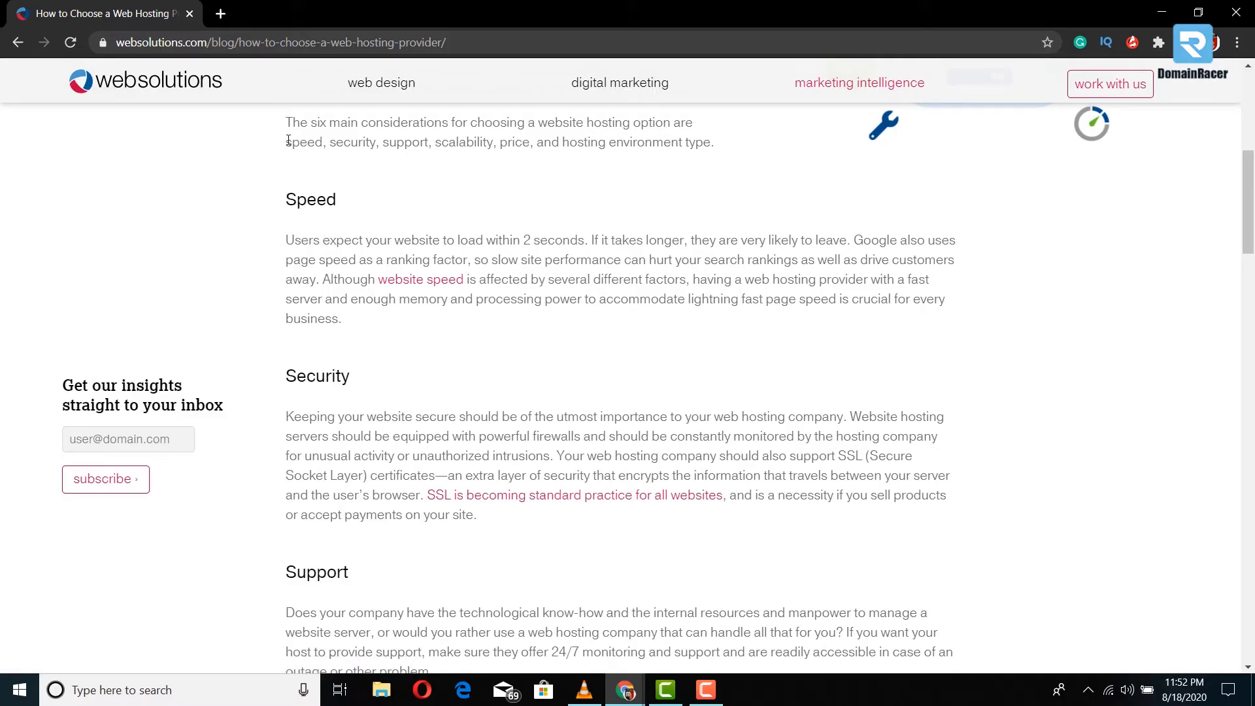
Highlight the line listing the six main hosting considerations in the websolutions article.
left_click_drag(287, 140, 701, 143)
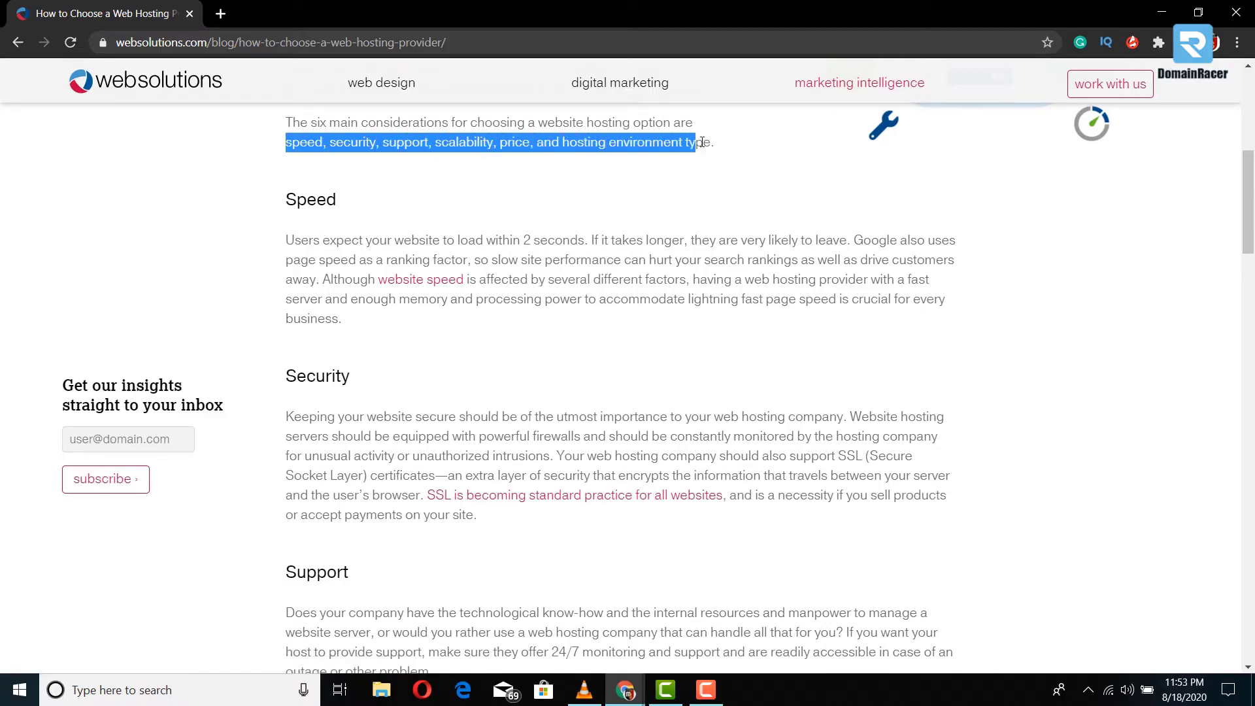
Clear the highlight and scroll through the Speed, Security, Support, Scalability and Price sections.
left_click(625, 336)
scroll(626, 337, "down", 5)
scroll(626, 336, "down", 3)
scroll(628, 338, "down", 3)
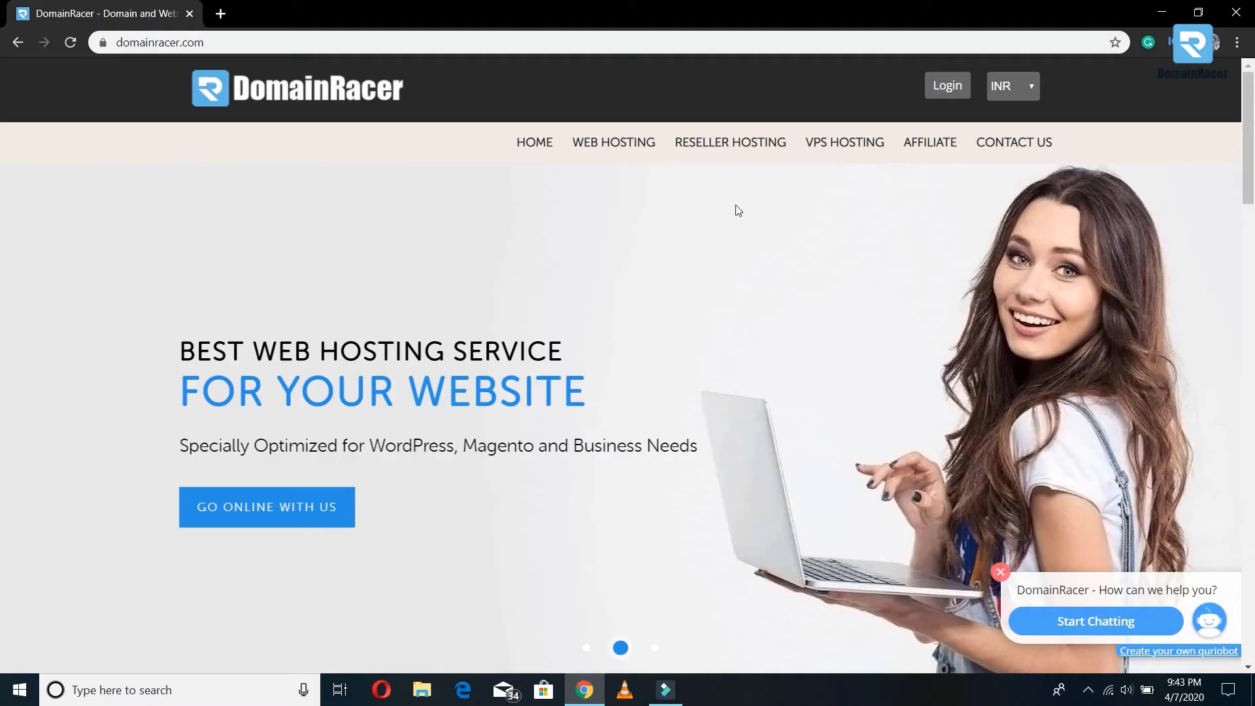
Open DomainRacer's WEB HOSTING page and scroll to the Basic–Advanced plan cards (₹59–₹249/month).
left_click(615, 142)
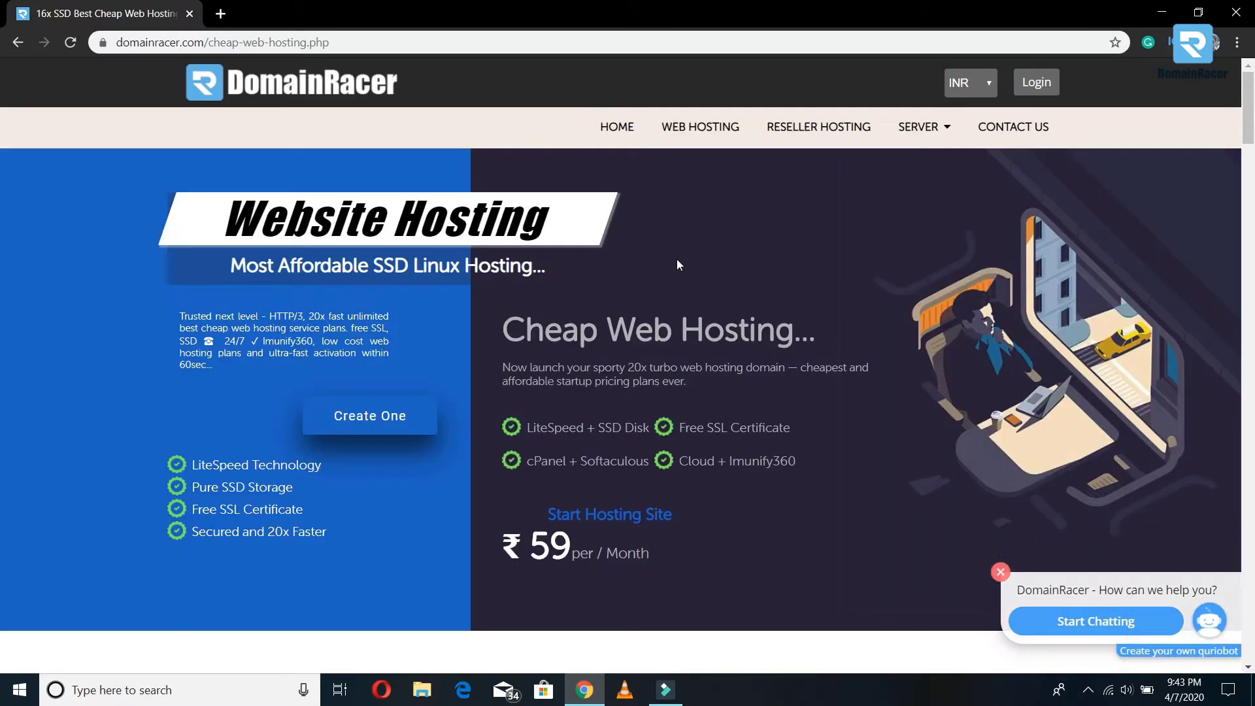
scroll(677, 260, "down", 10)
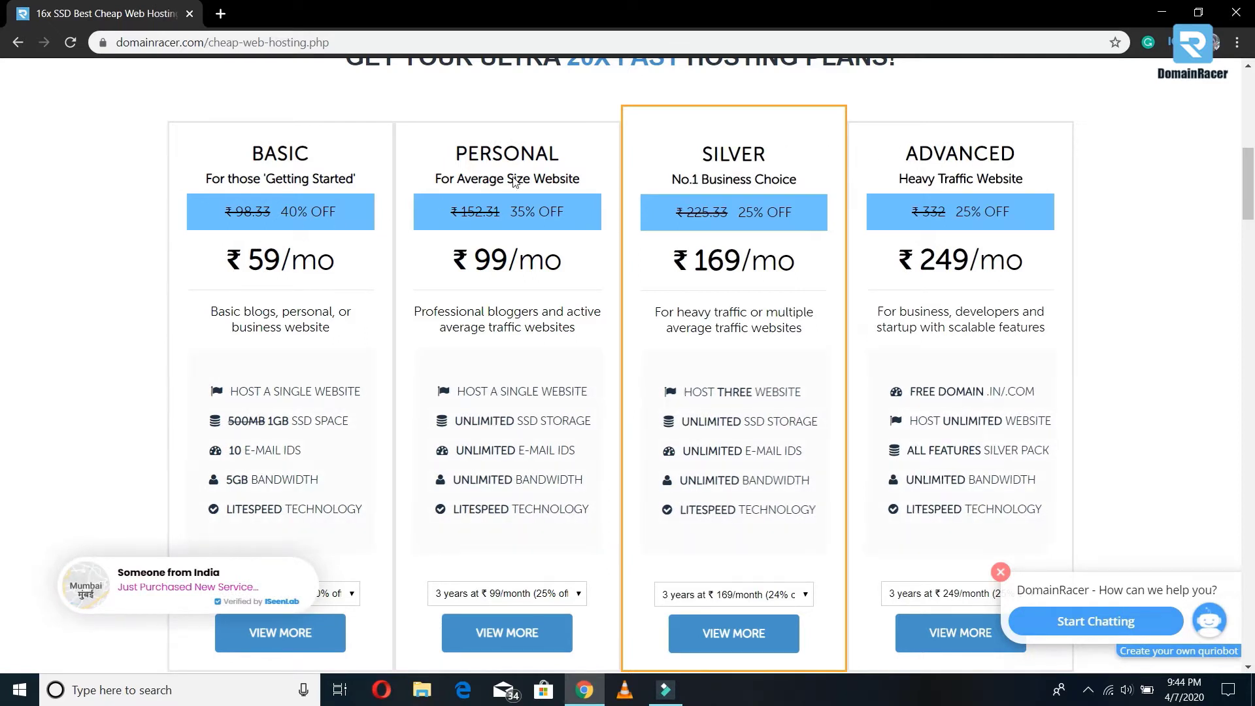
scroll(103, 261, "down", 1)
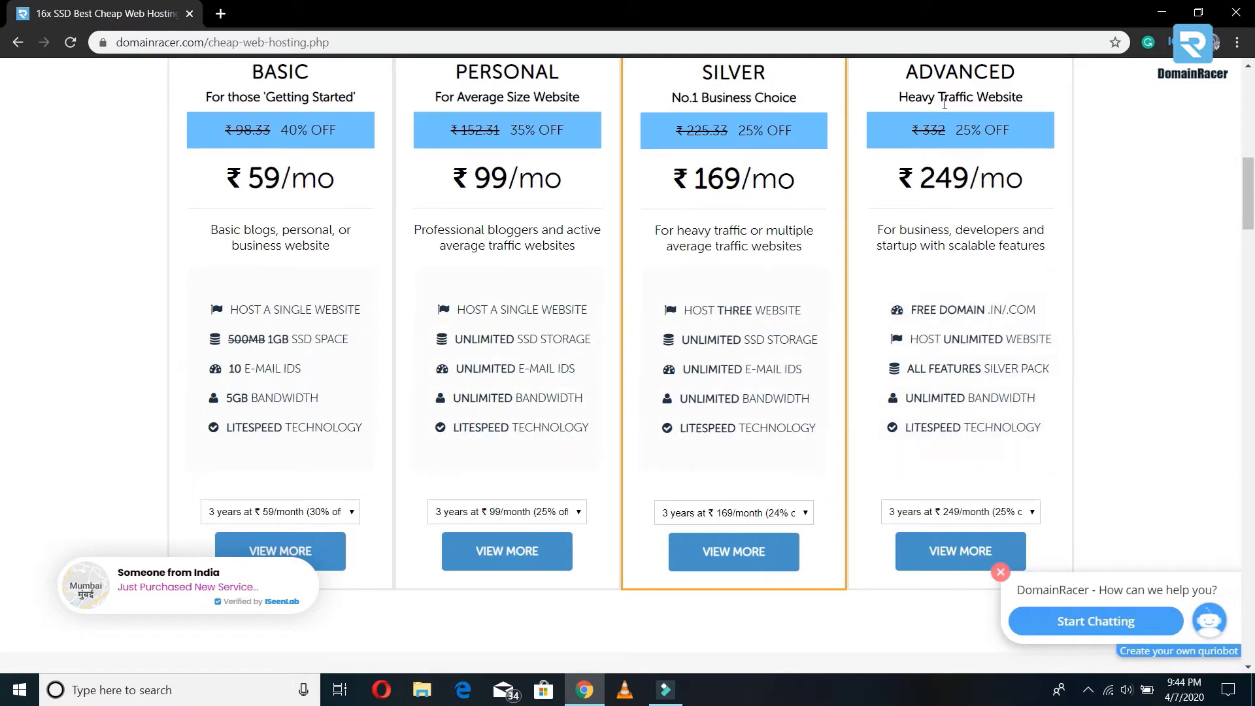
scroll(533, 335, "down", 1)
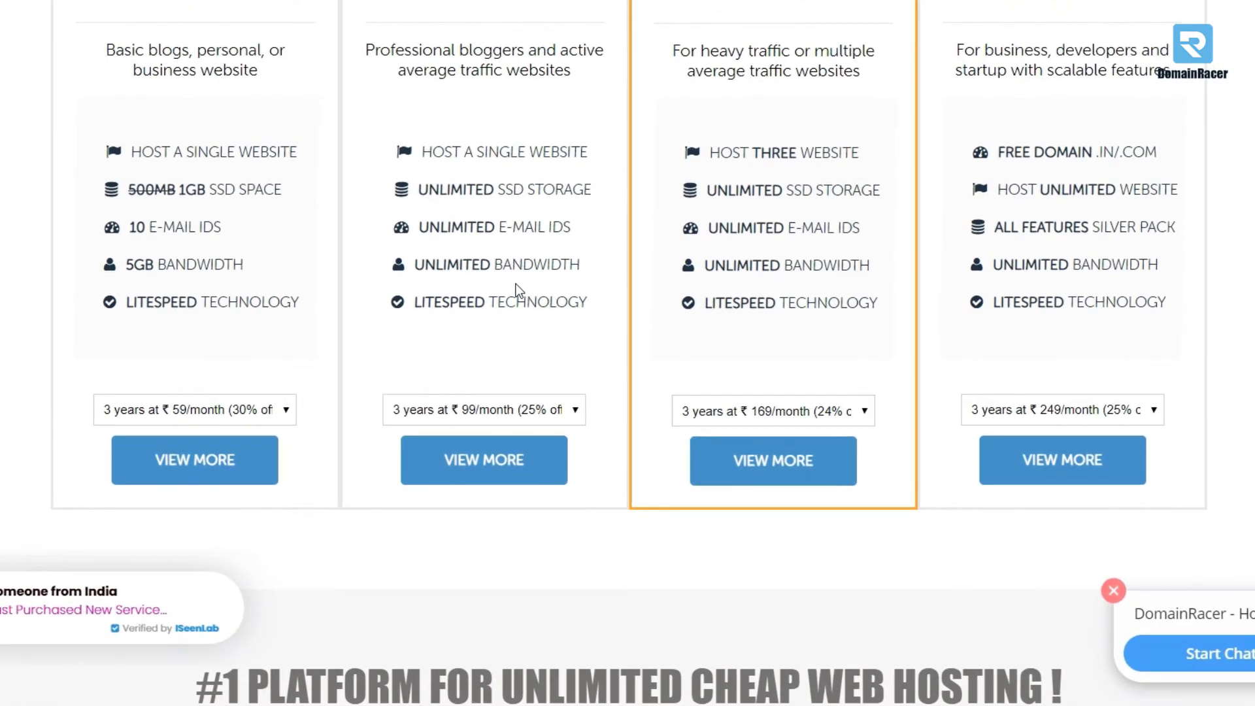
Start a Personal plan order, check a new .com domain's availability and continue with it.
left_click(512, 461)
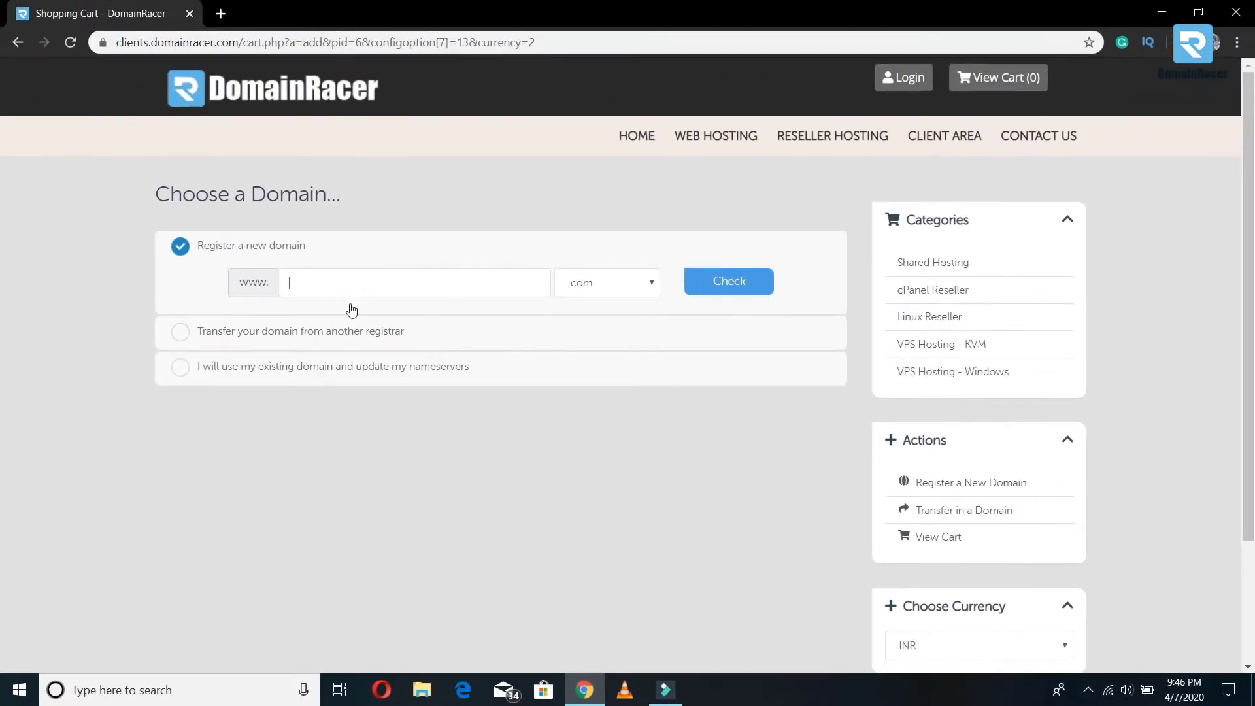
type("mahendrasaharan")
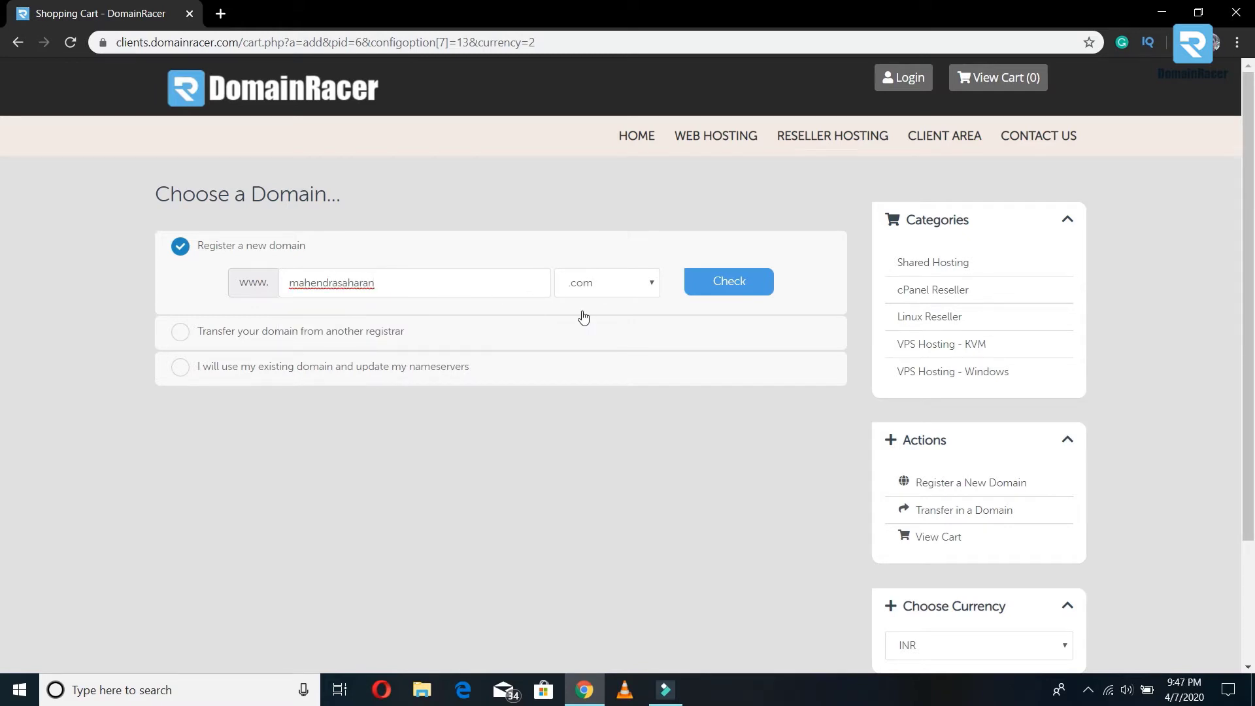
left_click(706, 281)
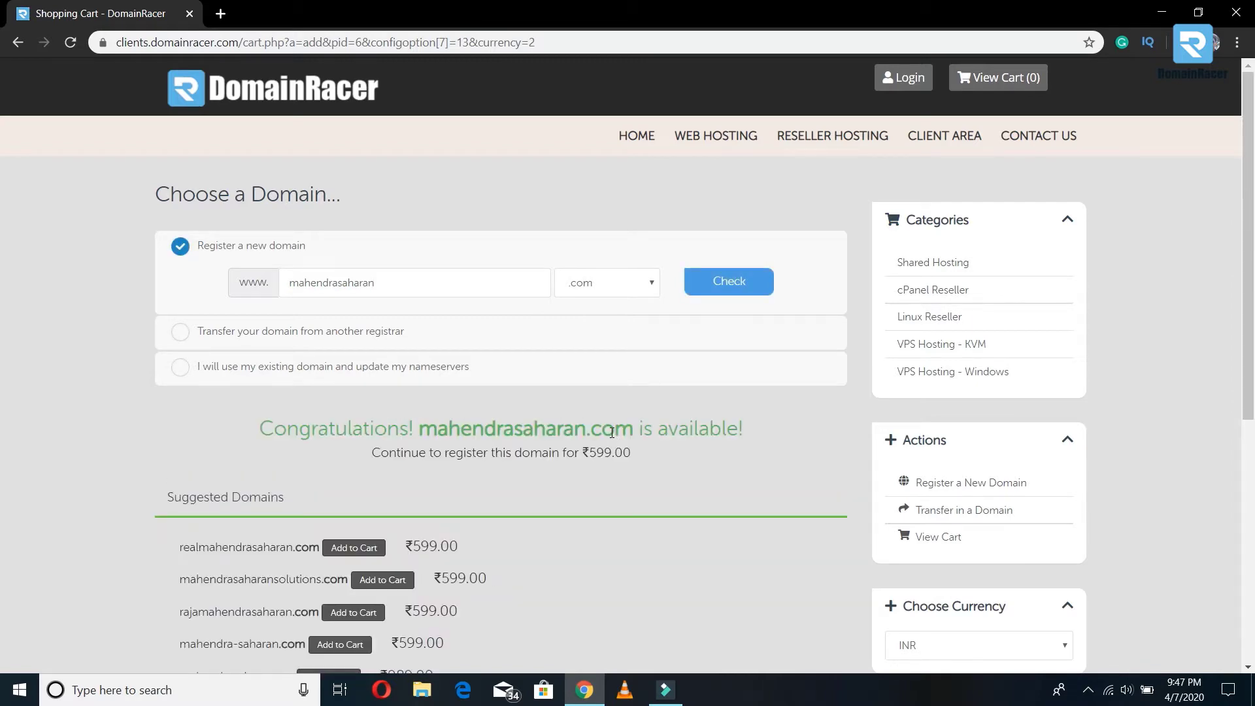
scroll(611, 432, "down", 6)
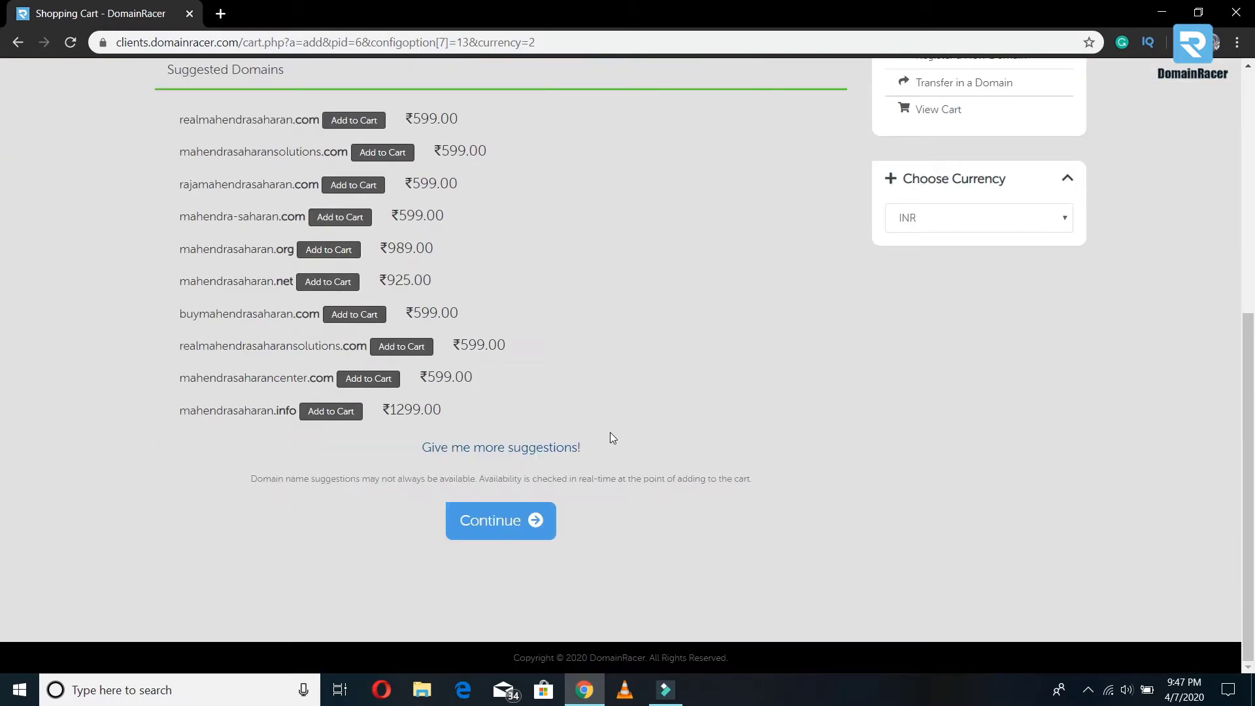
left_click(450, 529)
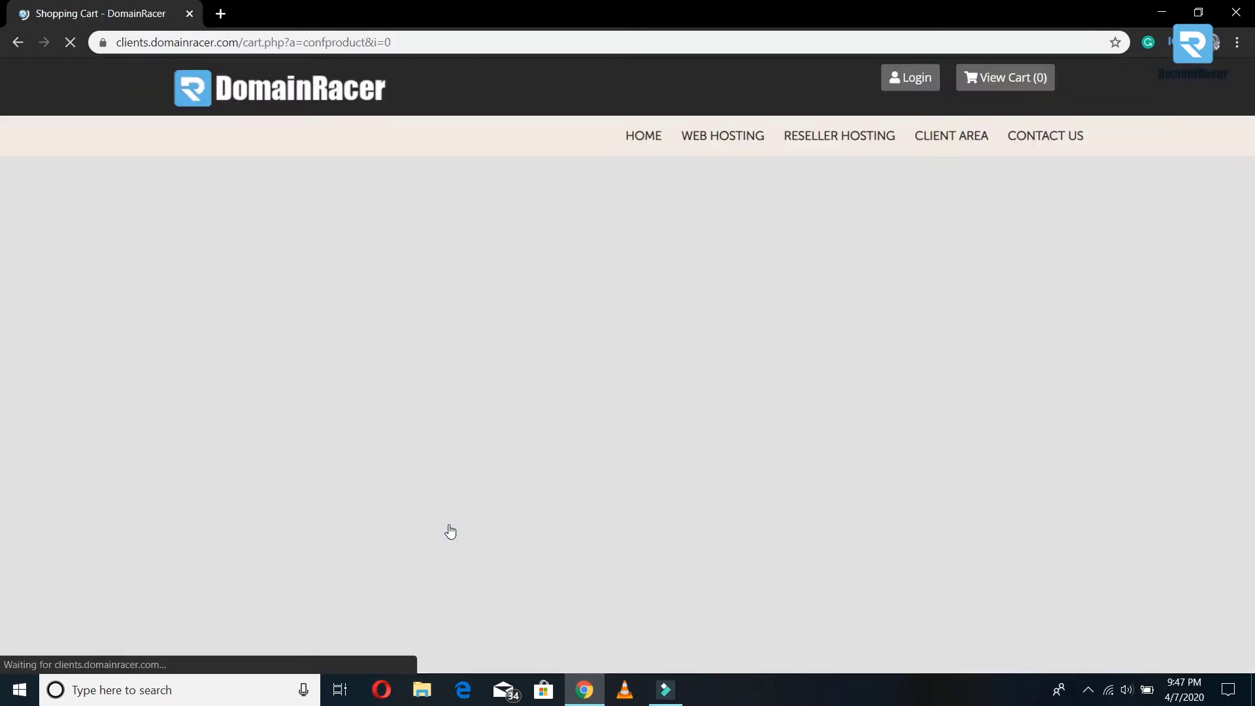
Review the 1429.35 total against the struck-out original price, then continue to domain configuration.
scroll(449, 531, "down", 3)
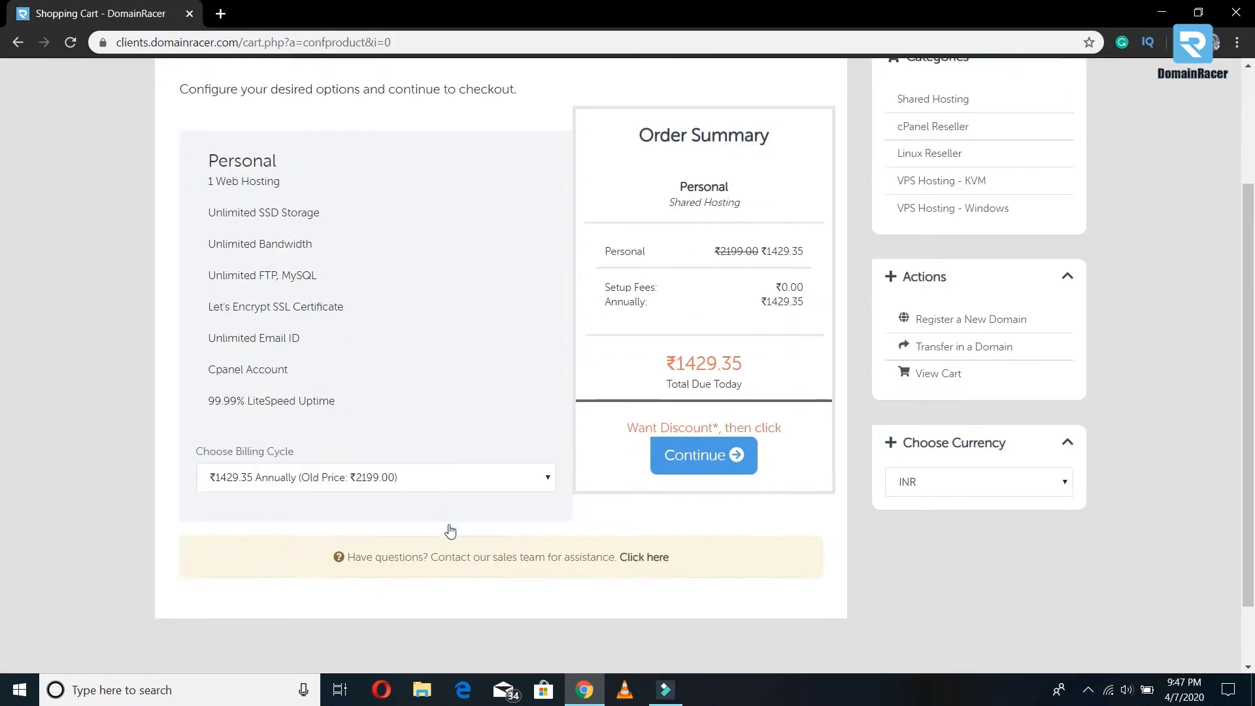
left_click_drag(678, 366, 732, 363)
left_click_drag(746, 252, 706, 253)
left_click(711, 269)
left_click(699, 444)
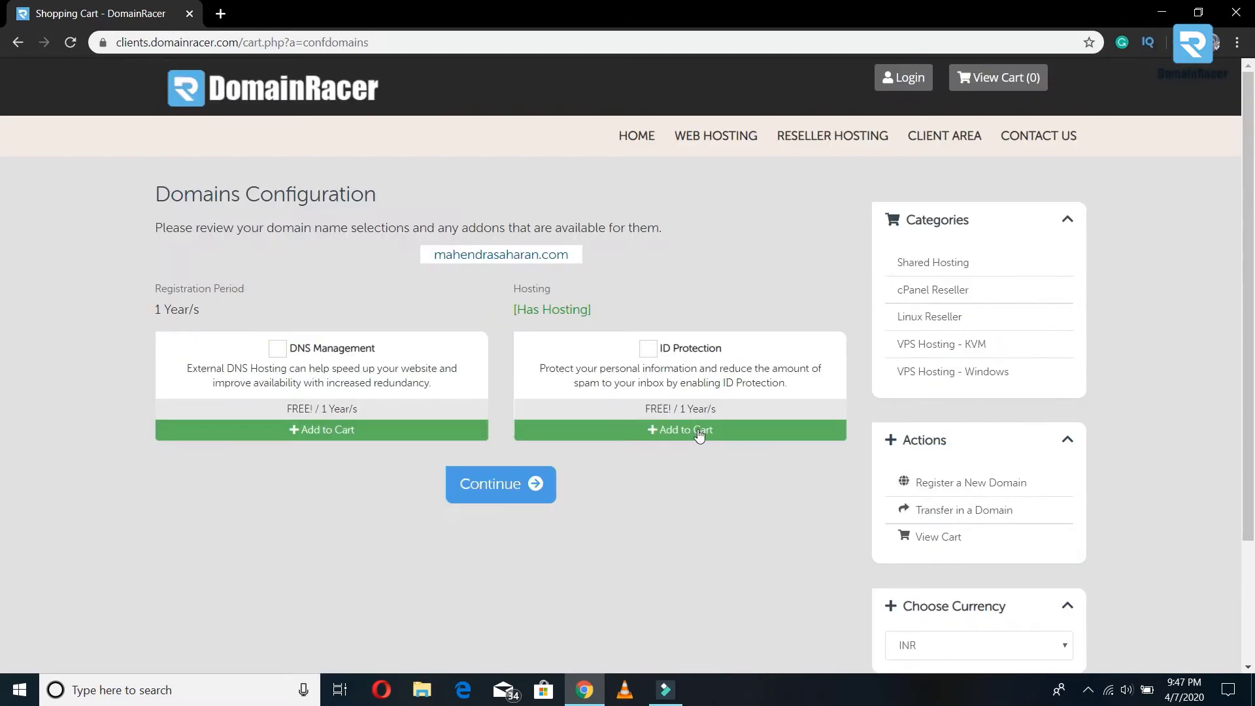
Proceed through review to the checkout form (₹2028.35 due today) and complete the order.
left_click(543, 487)
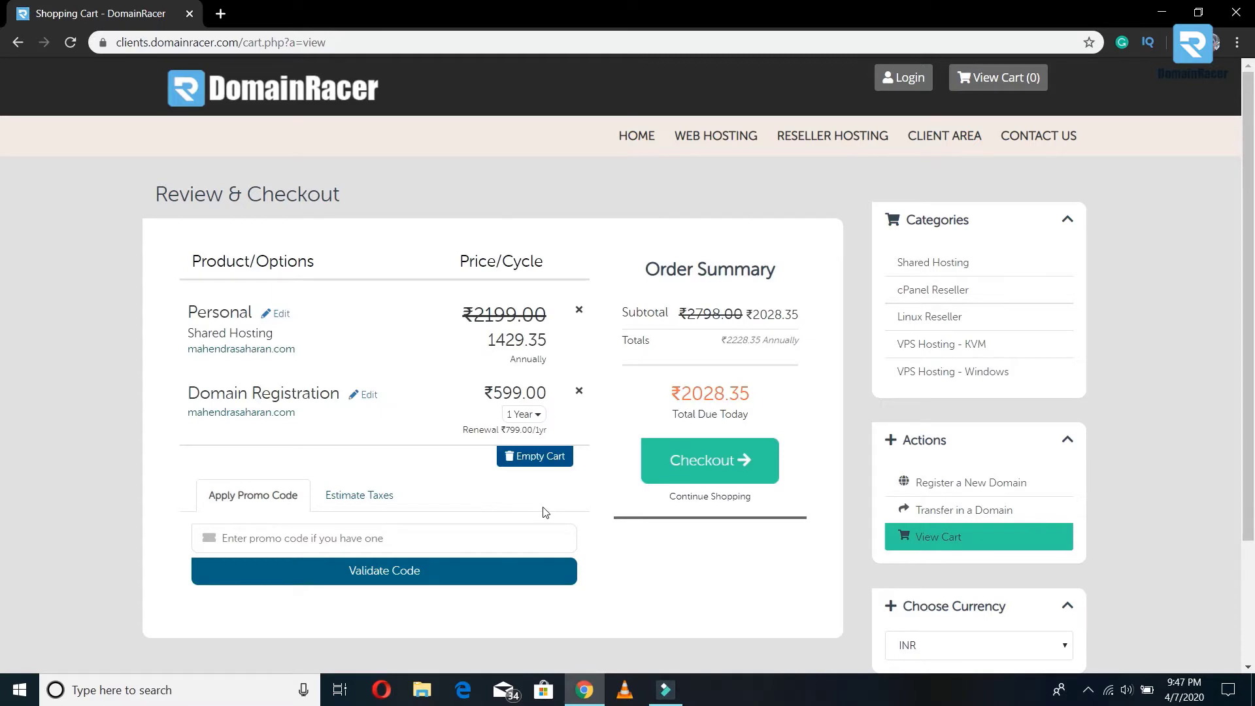
left_click(715, 456)
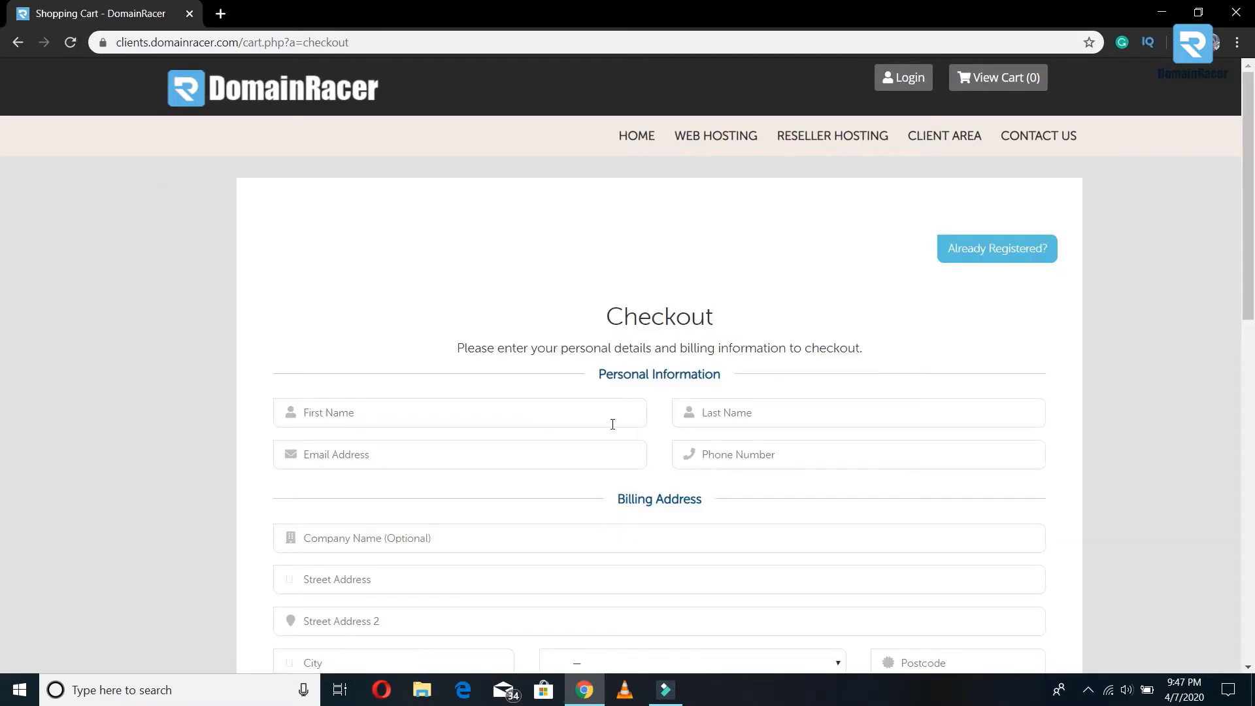
scroll(613, 425, "down", 10)
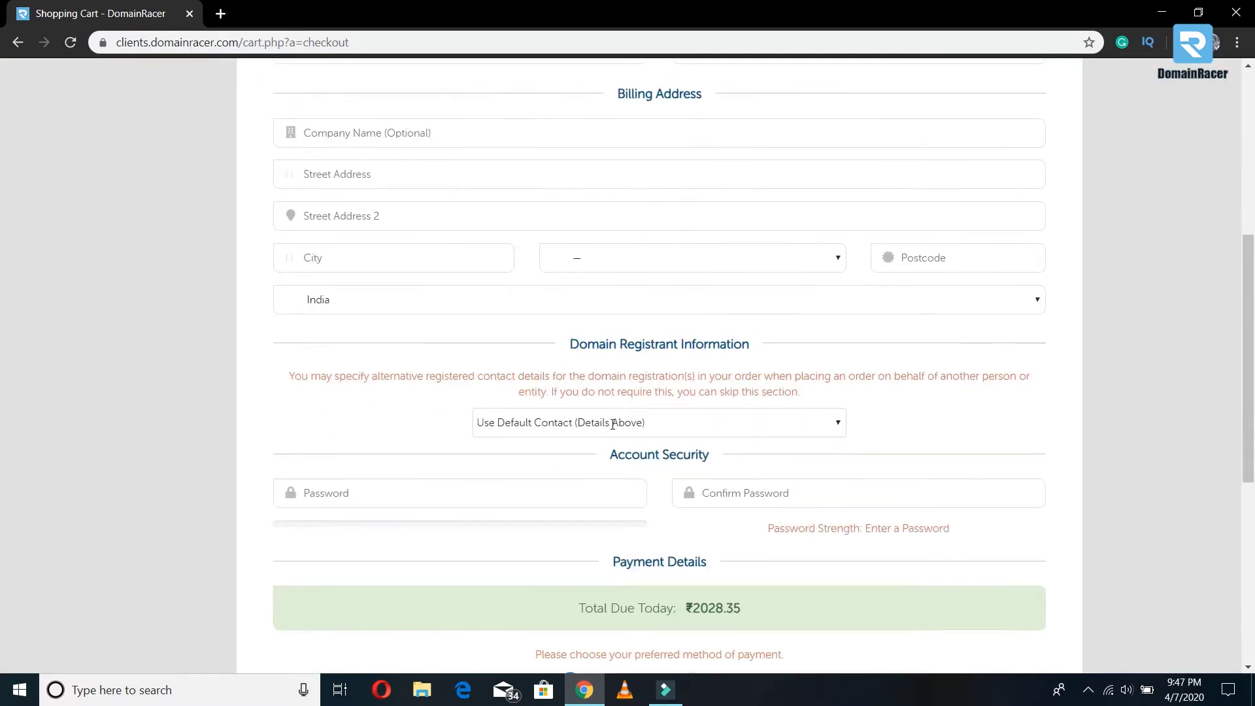
scroll(613, 430, "down", 2)
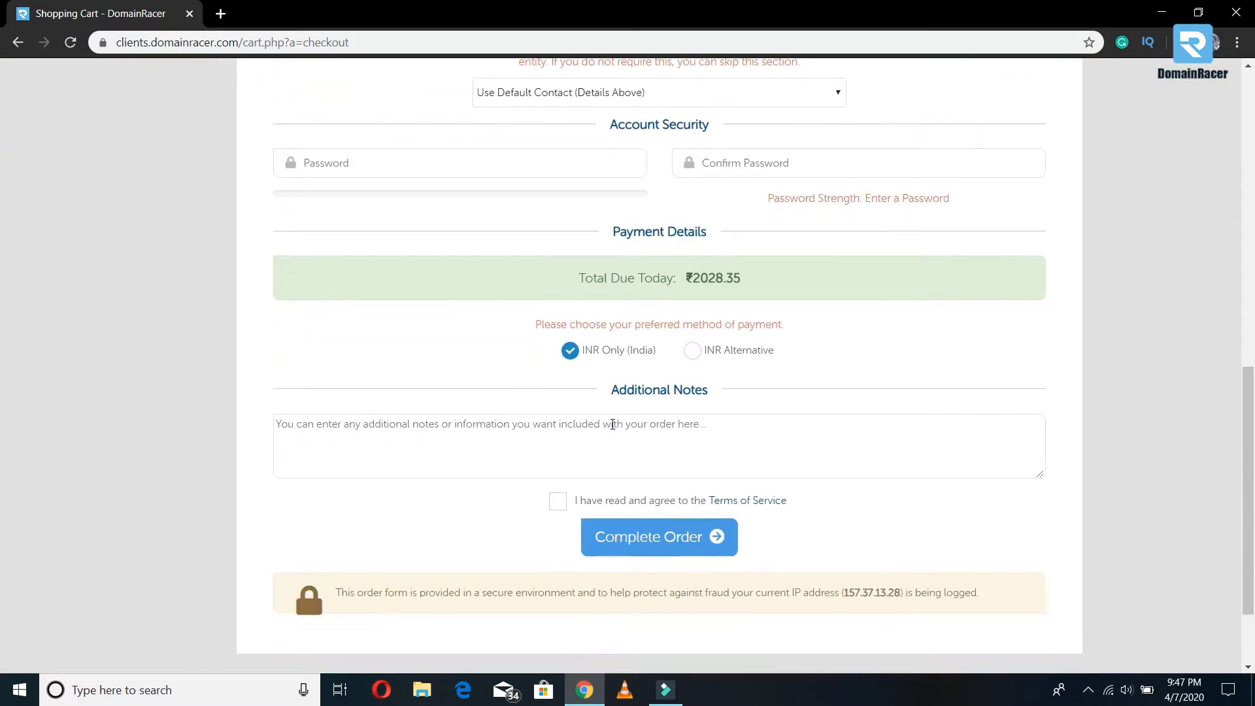
left_click(665, 539)
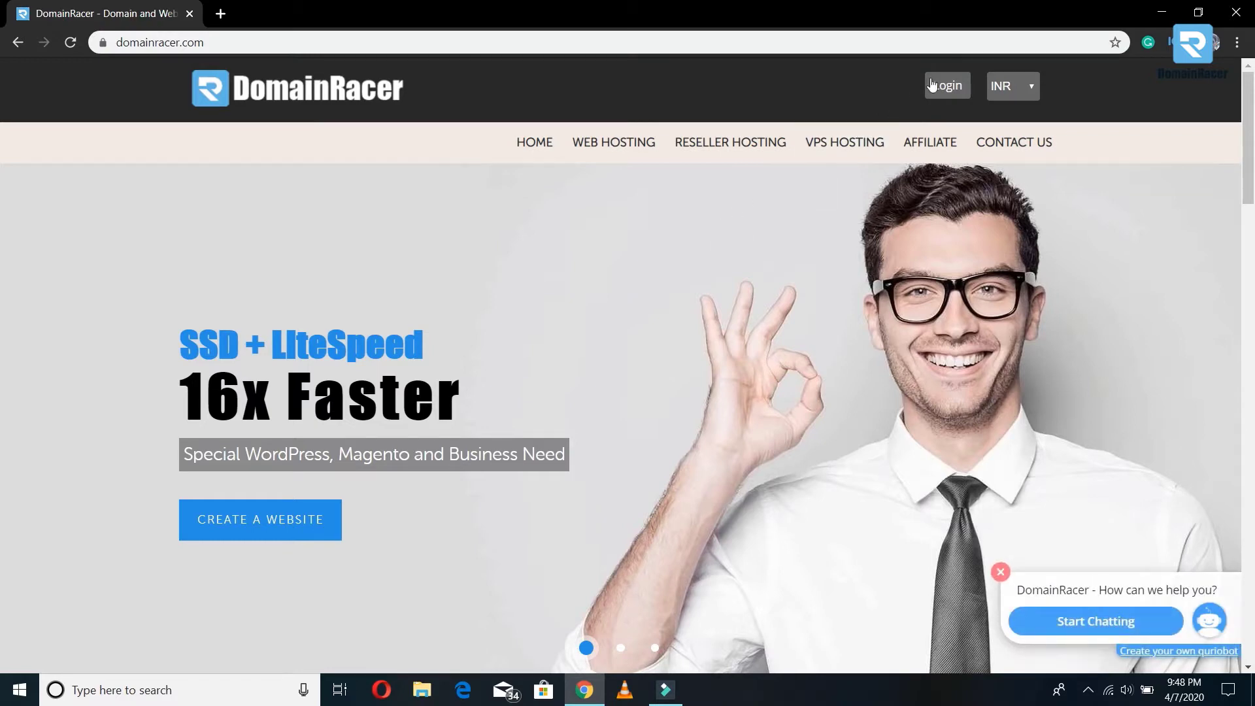
Log into the client area and open the webhostingindia.racing Basic hosting details via Services > My Services.
left_click(932, 85)
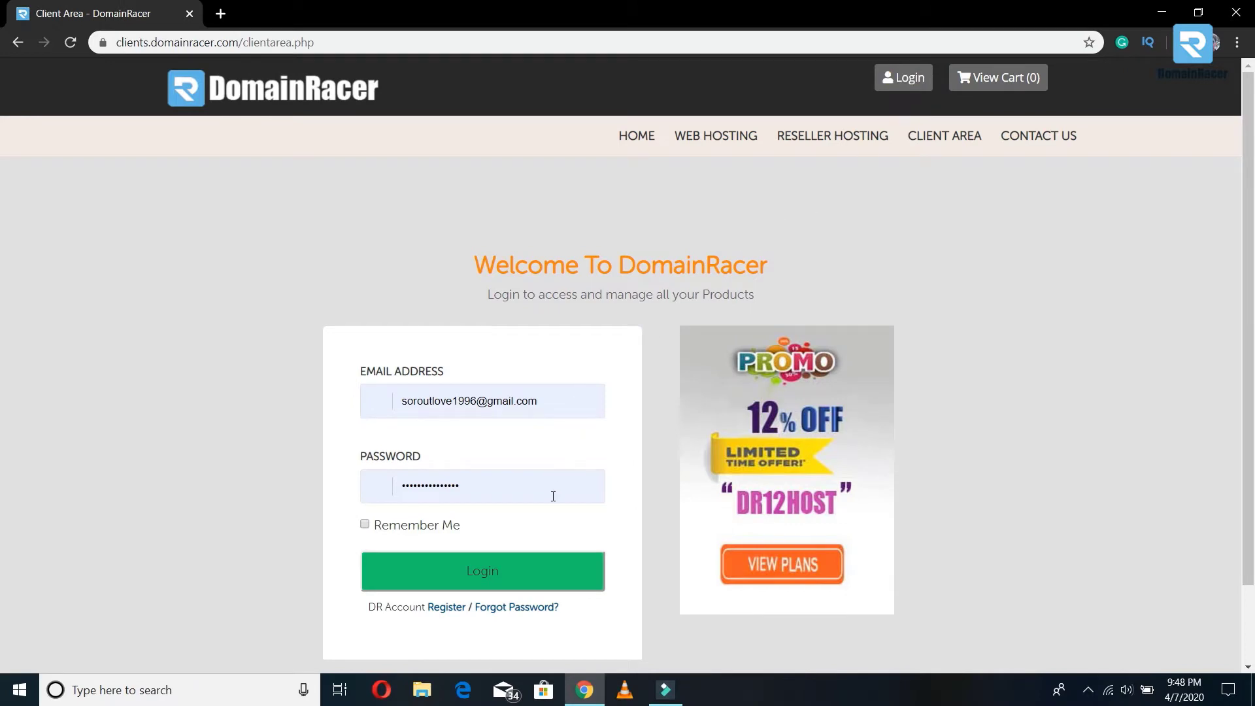
left_click(504, 572)
mouse_move(39, 175)
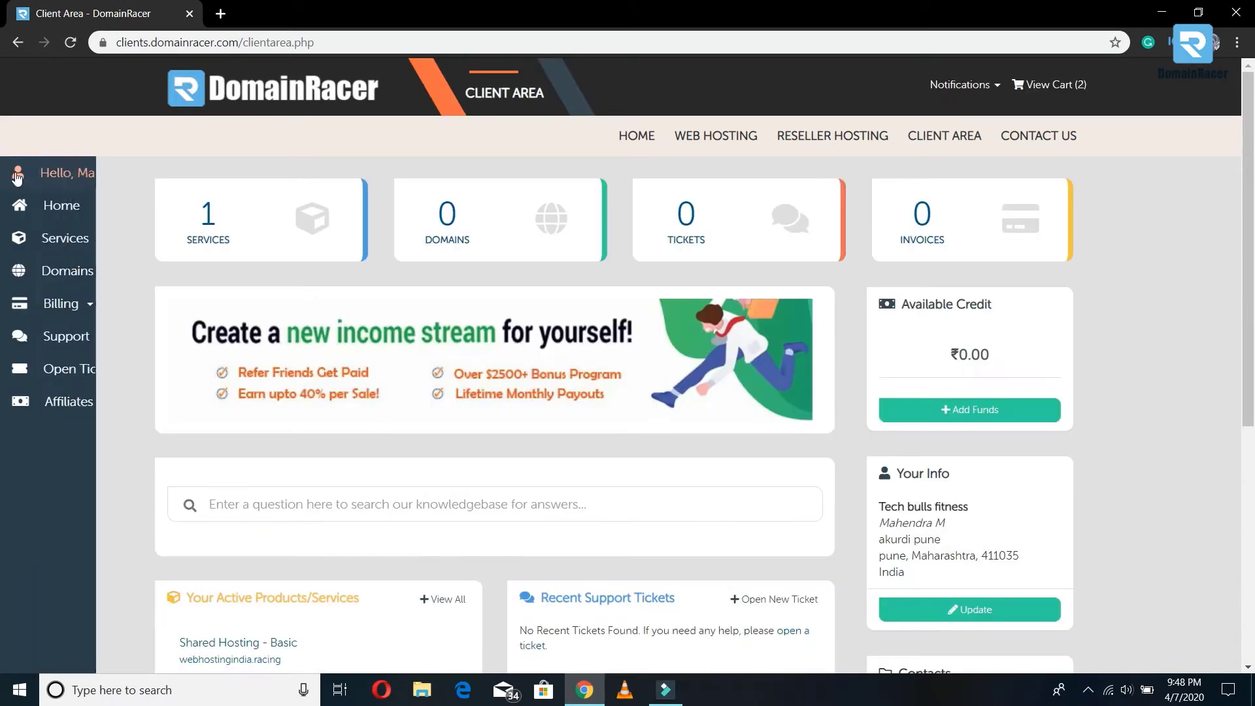
left_click(17, 240)
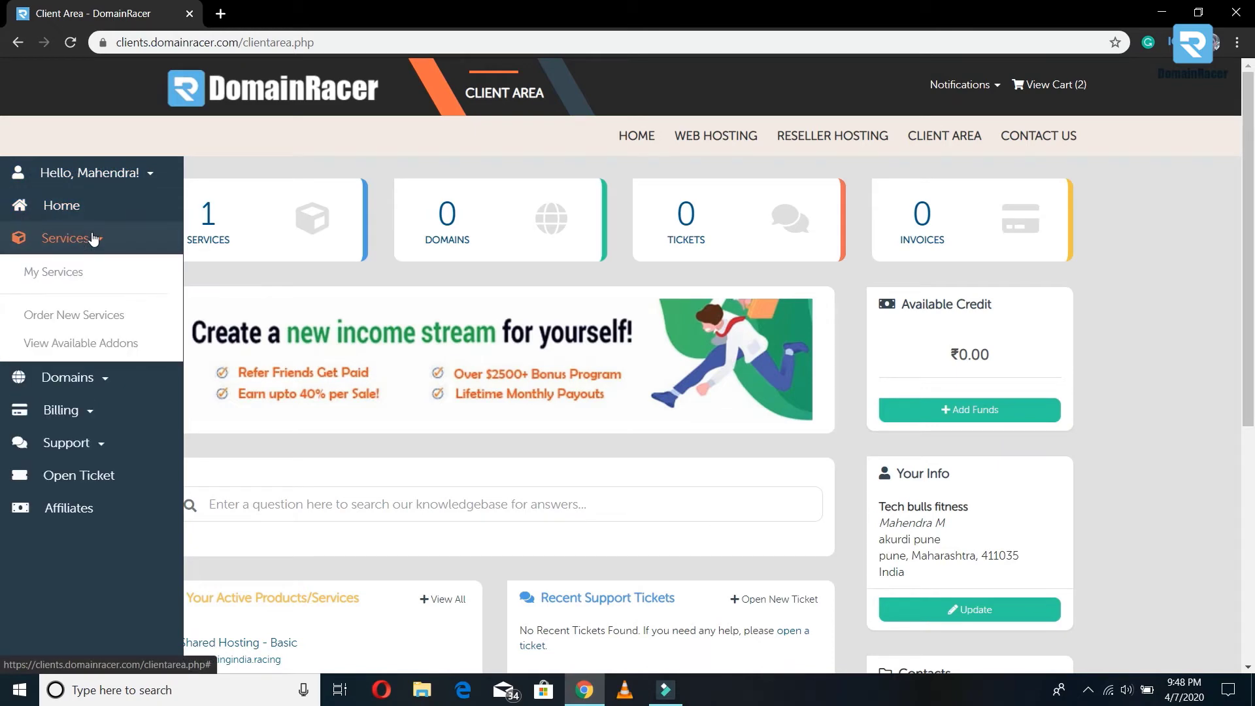
left_click(58, 271)
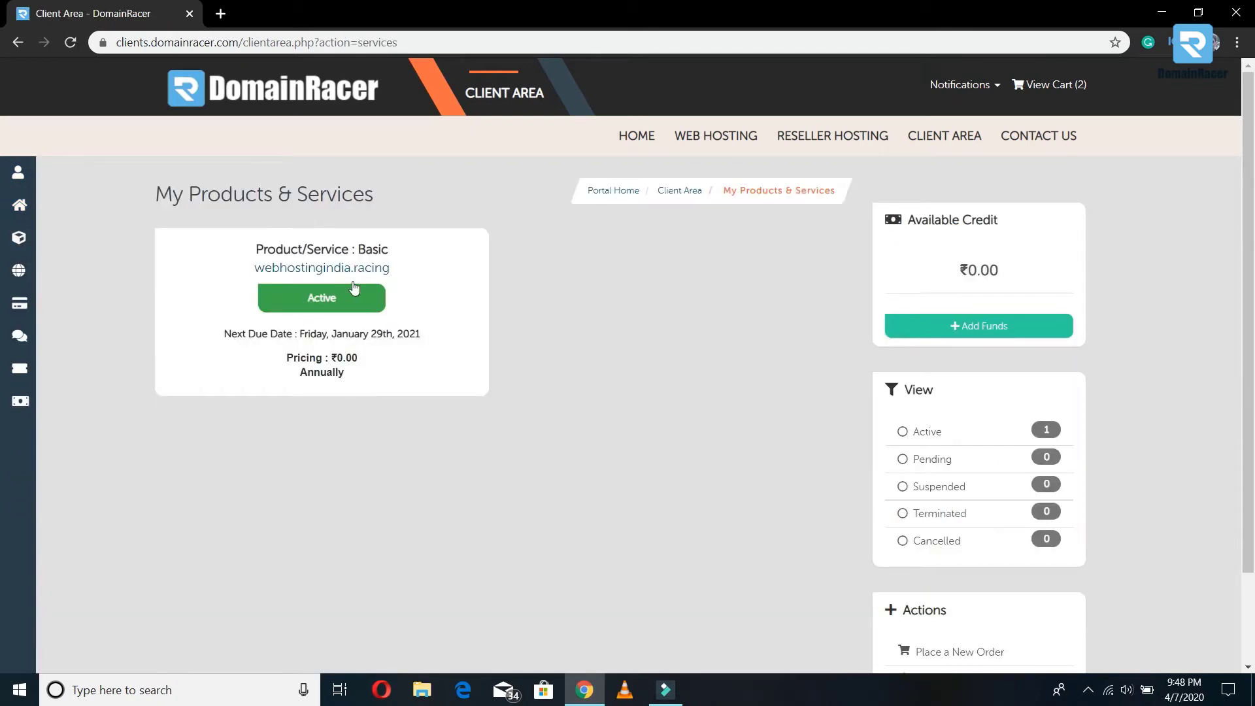
left_click(315, 310)
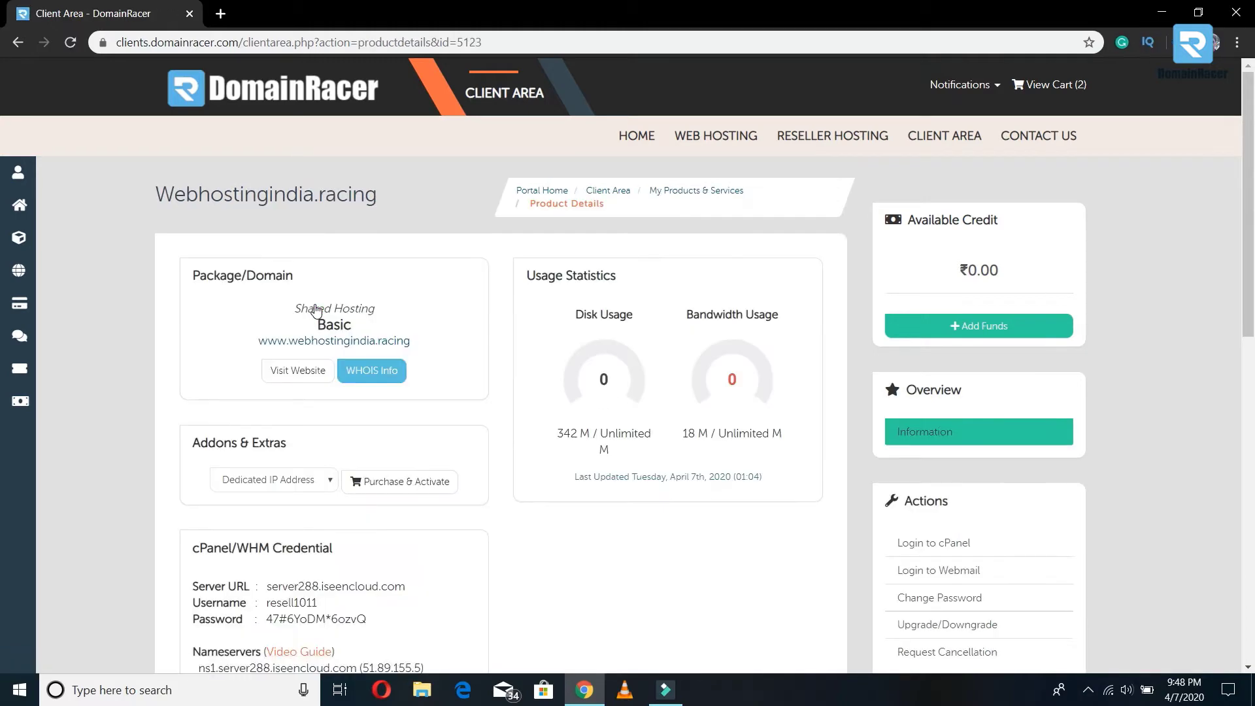
Open cPanel, launch Softaculous Apps Installer from Software, and select the WordPress tile.
left_click(922, 535)
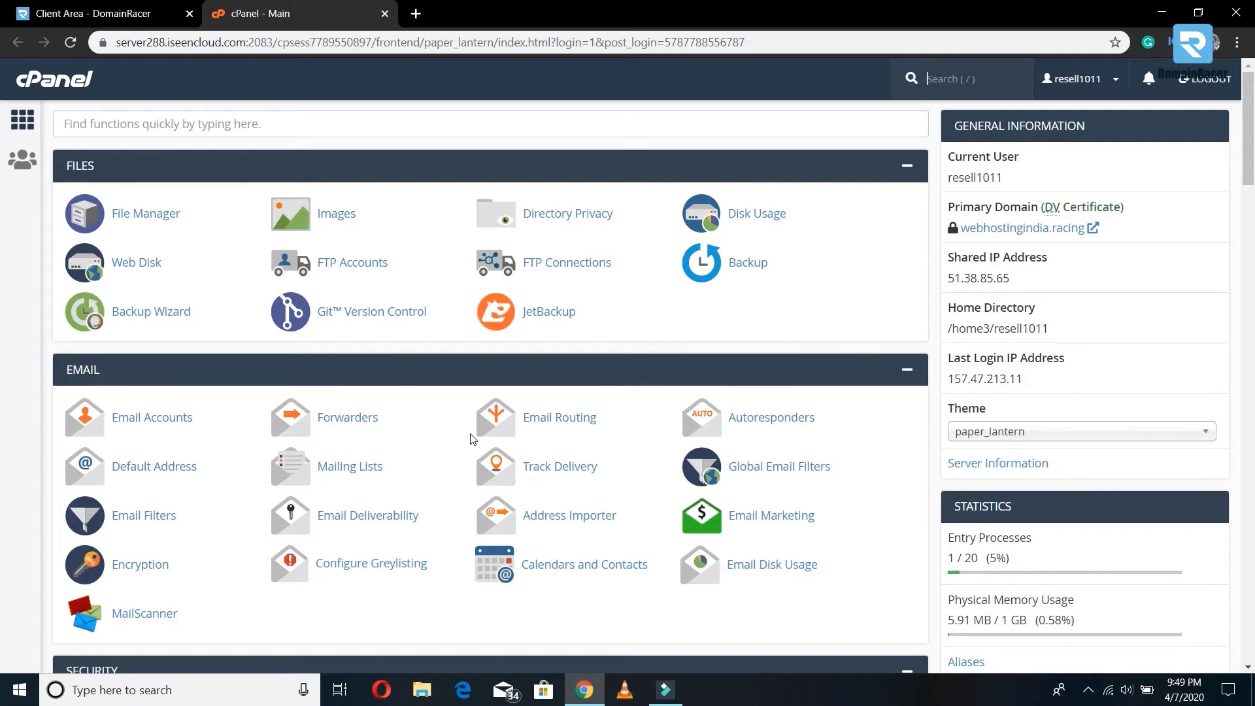
scroll(472, 438, "down", 17)
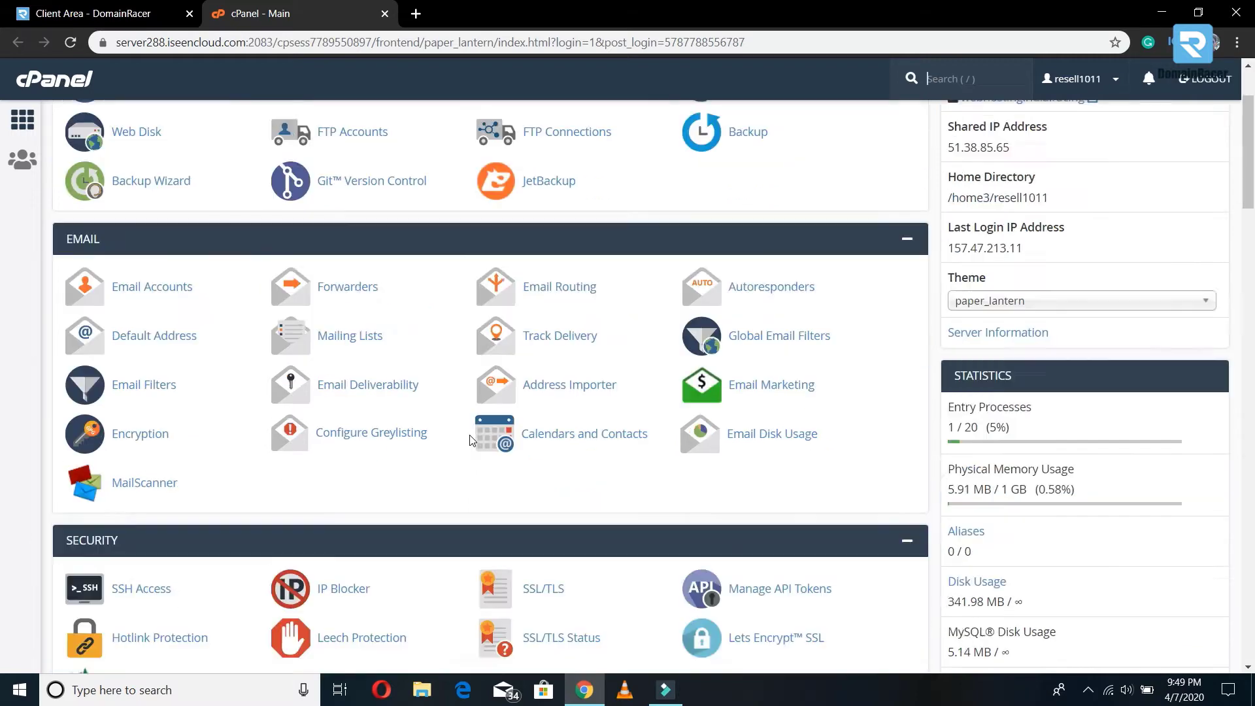
scroll(472, 441, "down", 20)
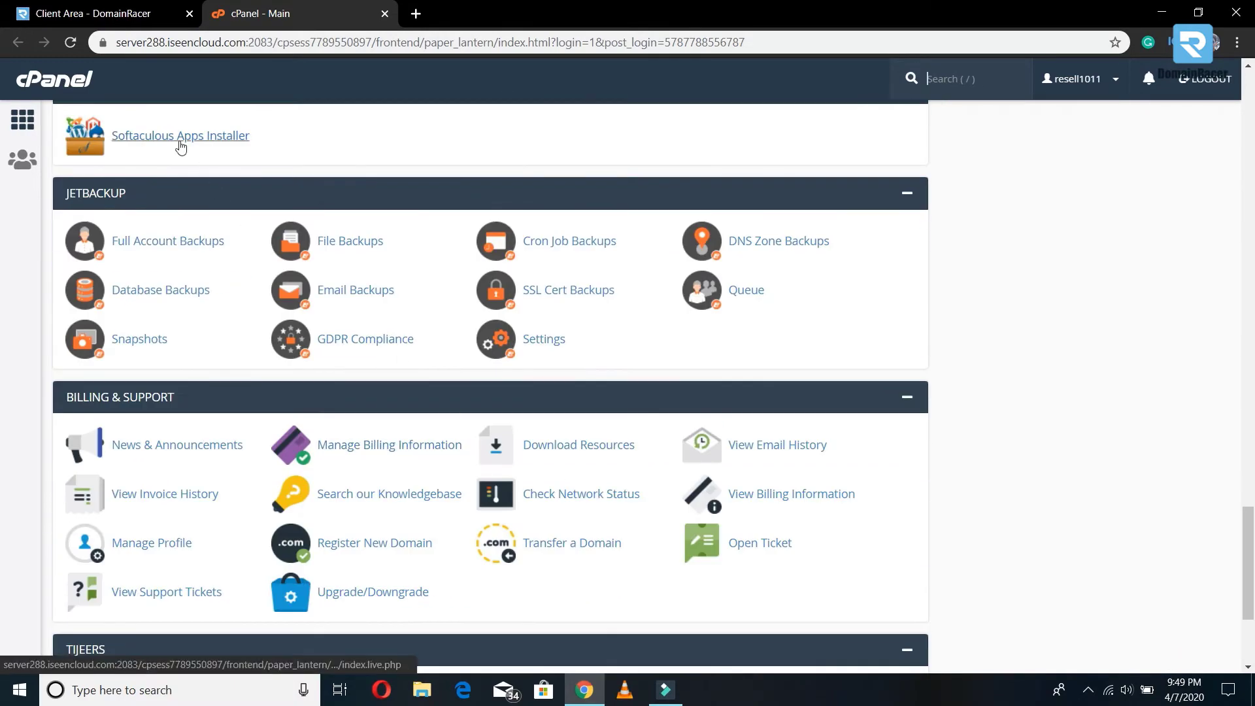
left_click(181, 137)
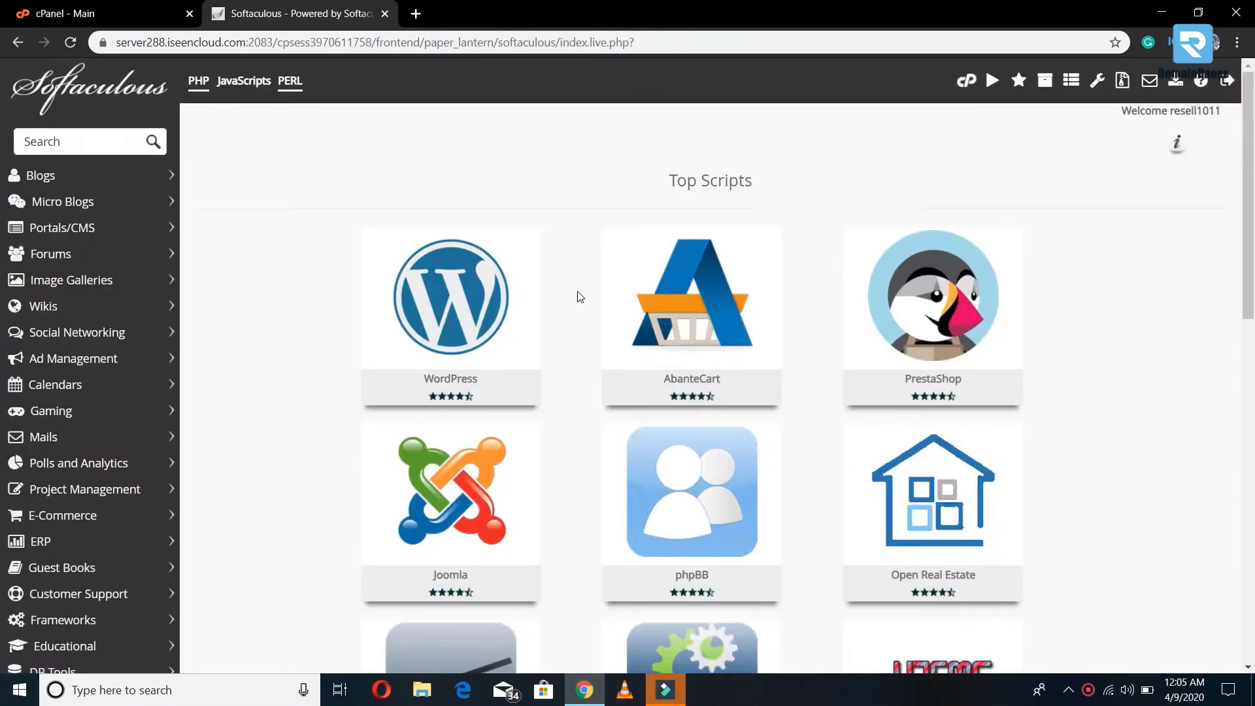
left_click(447, 294)
Install WordPress 5.4 on webhostingindia.racing with the 'wp' directory removed so it sits at root.
left_click(807, 512)
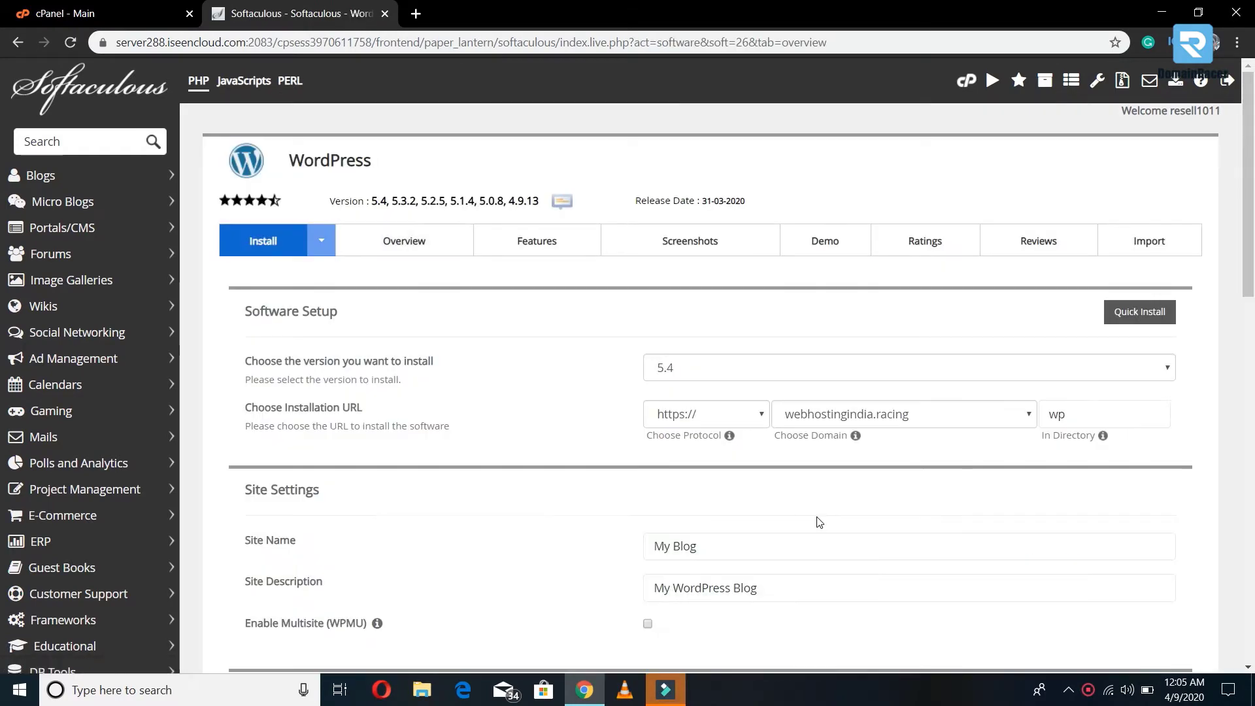
scroll(849, 392, "down", 2)
left_click(1098, 270)
left_click_drag(1098, 270, 1007, 265)
key("BackSpace")
scroll(915, 366, "down", 3)
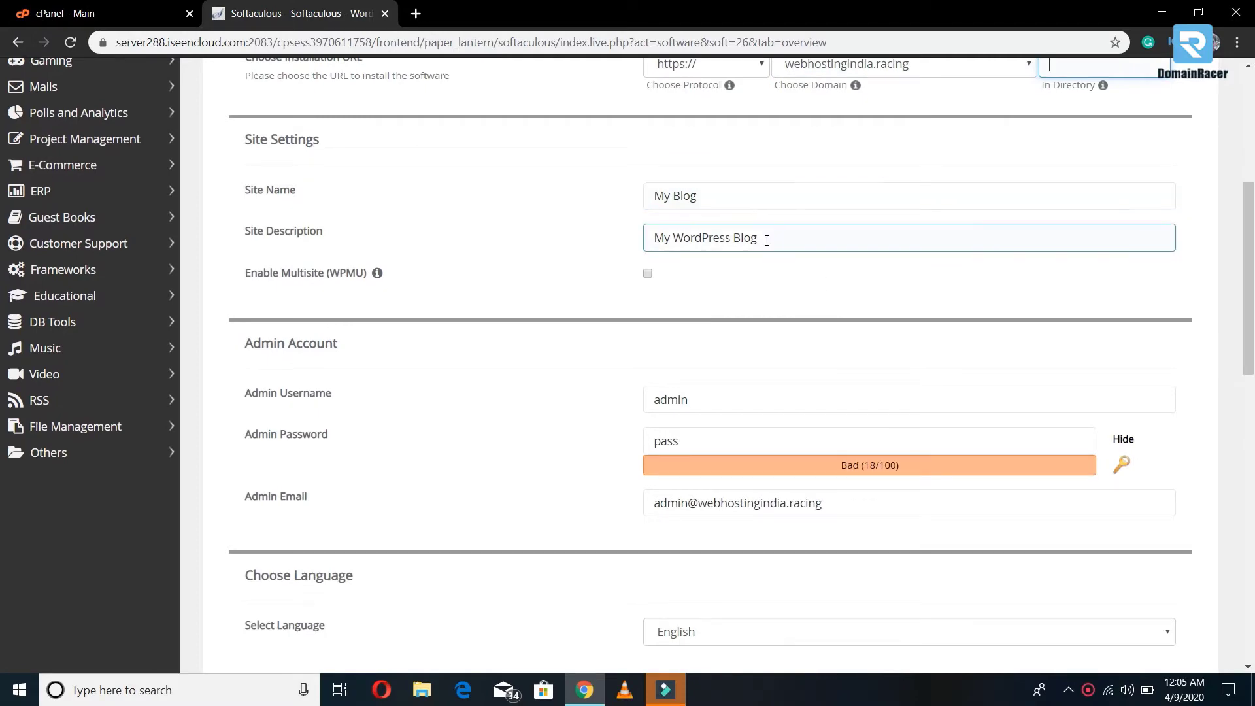
scroll(766, 239, "down", 3)
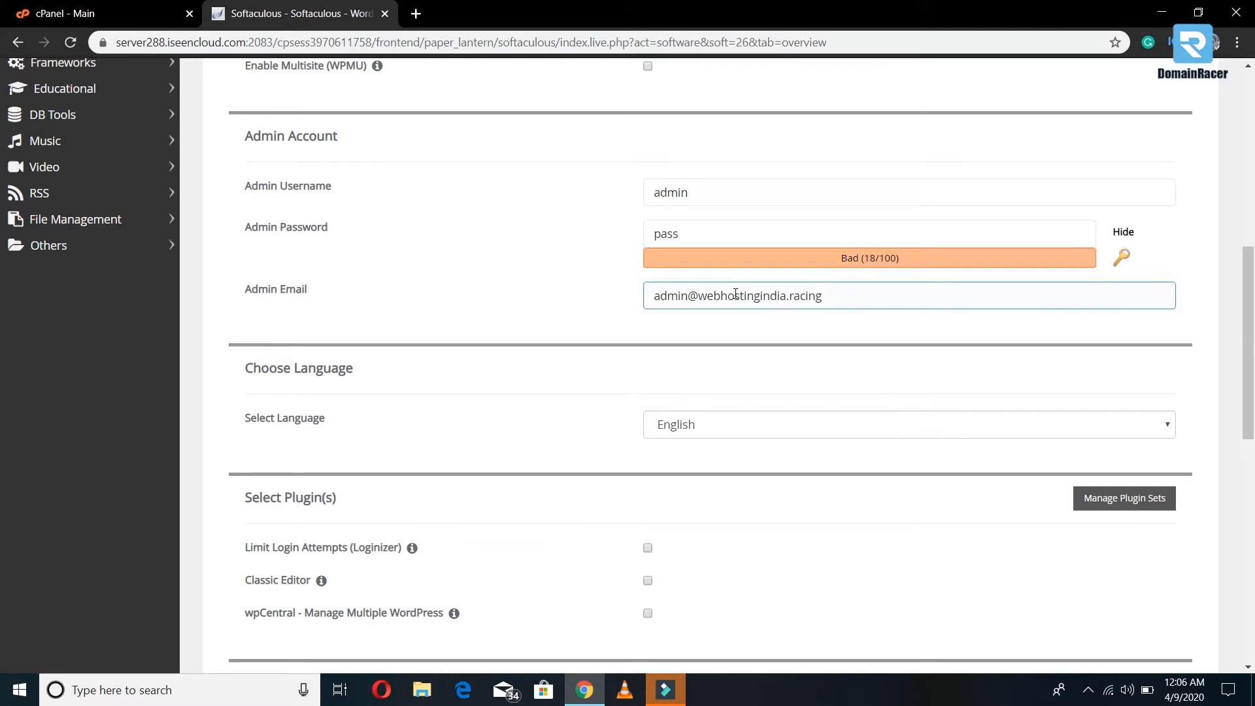
scroll(734, 293, "down", 10)
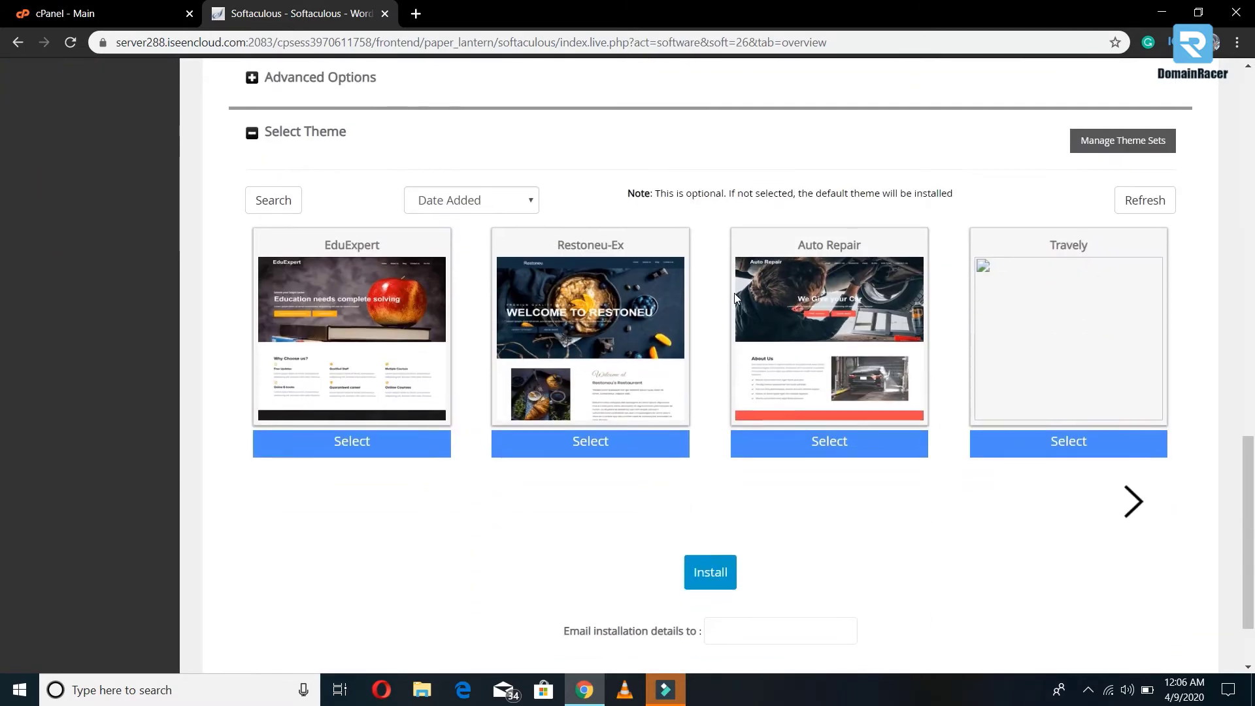
left_click(706, 477)
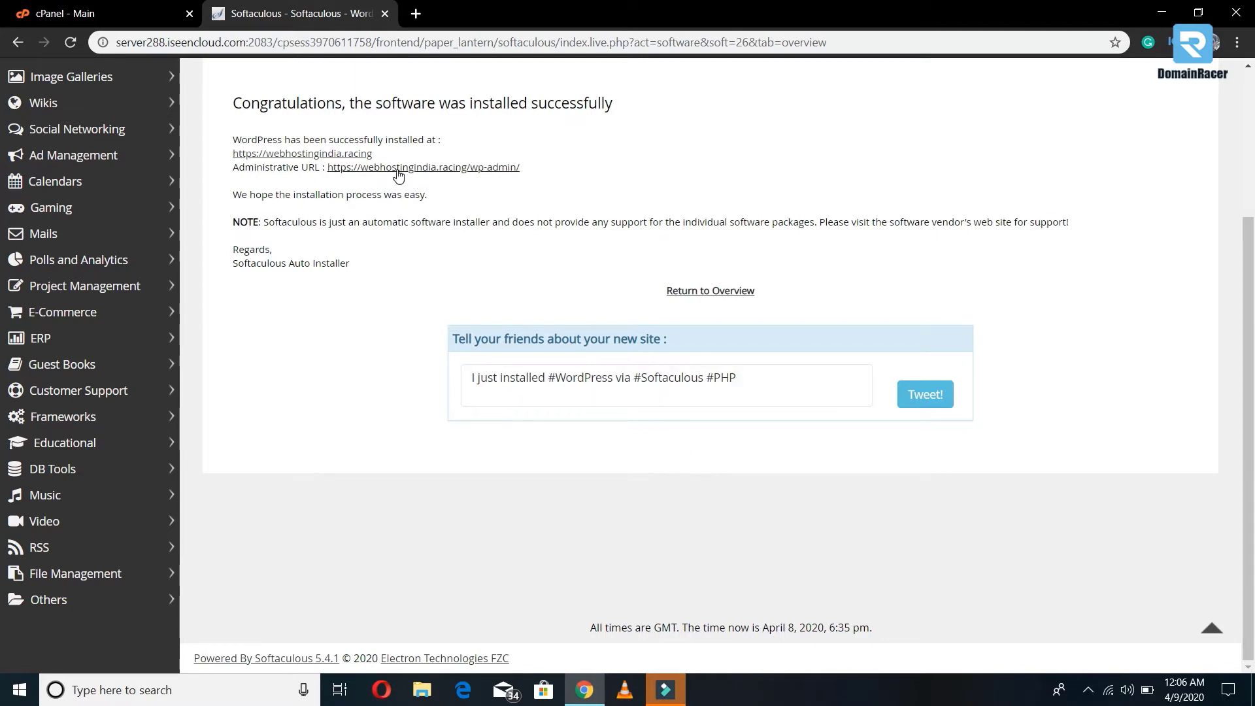
left_click(366, 156)
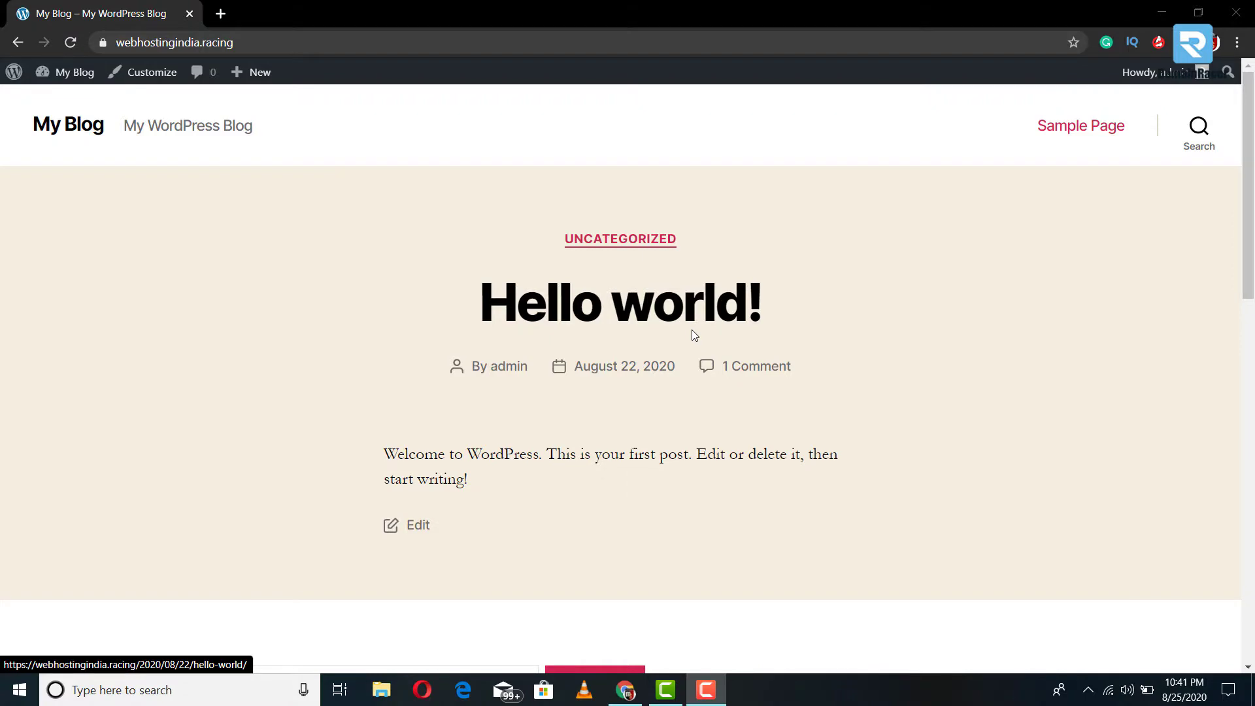
scroll(693, 320, "down", 5)
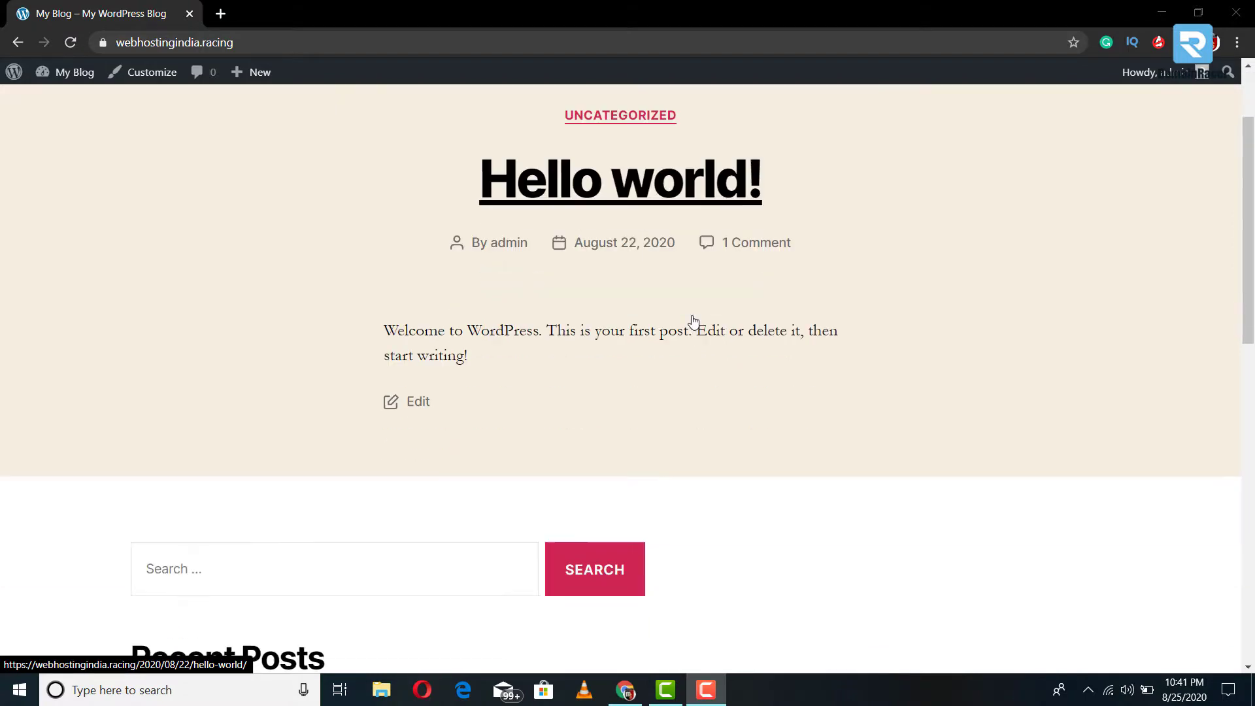
scroll(693, 322, "up", 5)
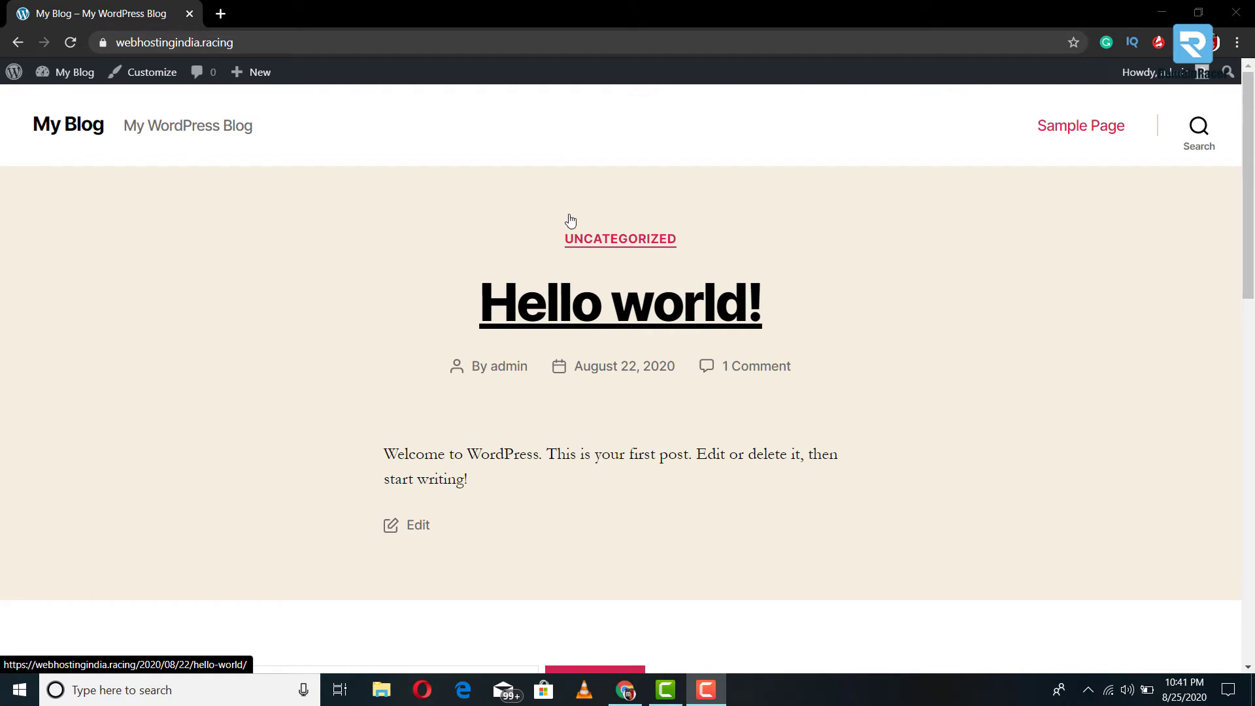
mouse_move(88, 87)
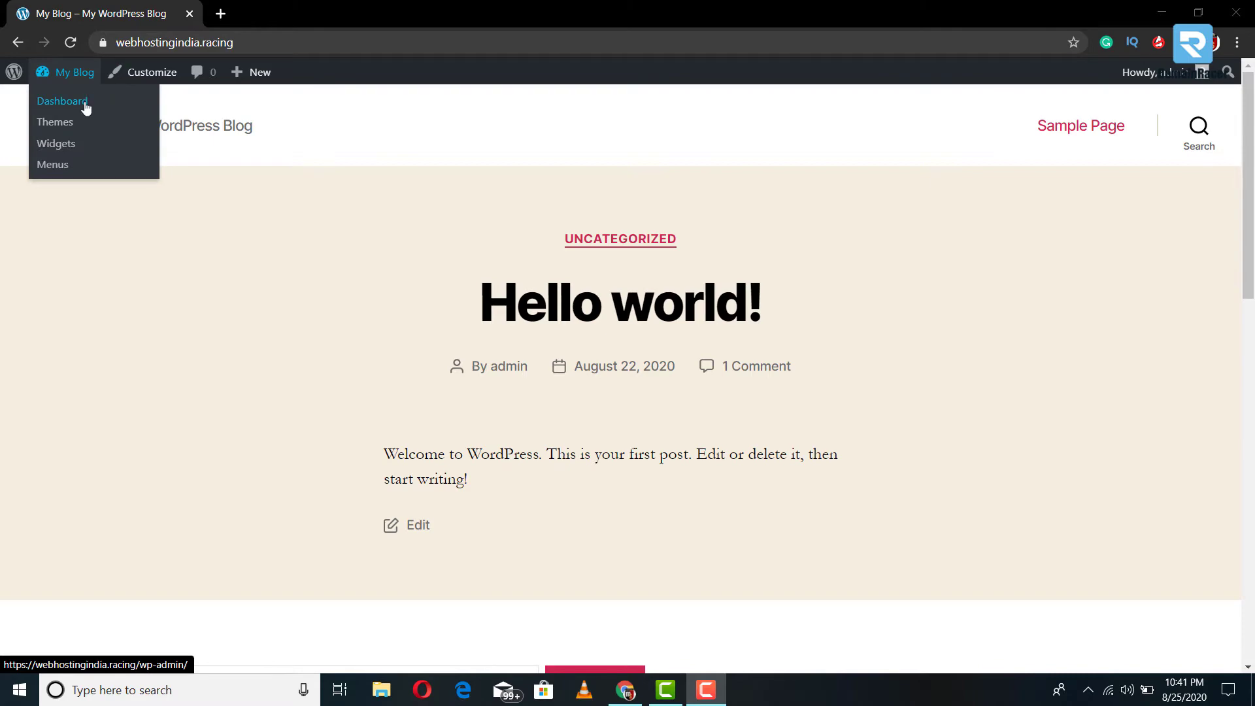
Go to Appearance > Themes > Add New from the WordPress dashboard.
left_click(86, 108)
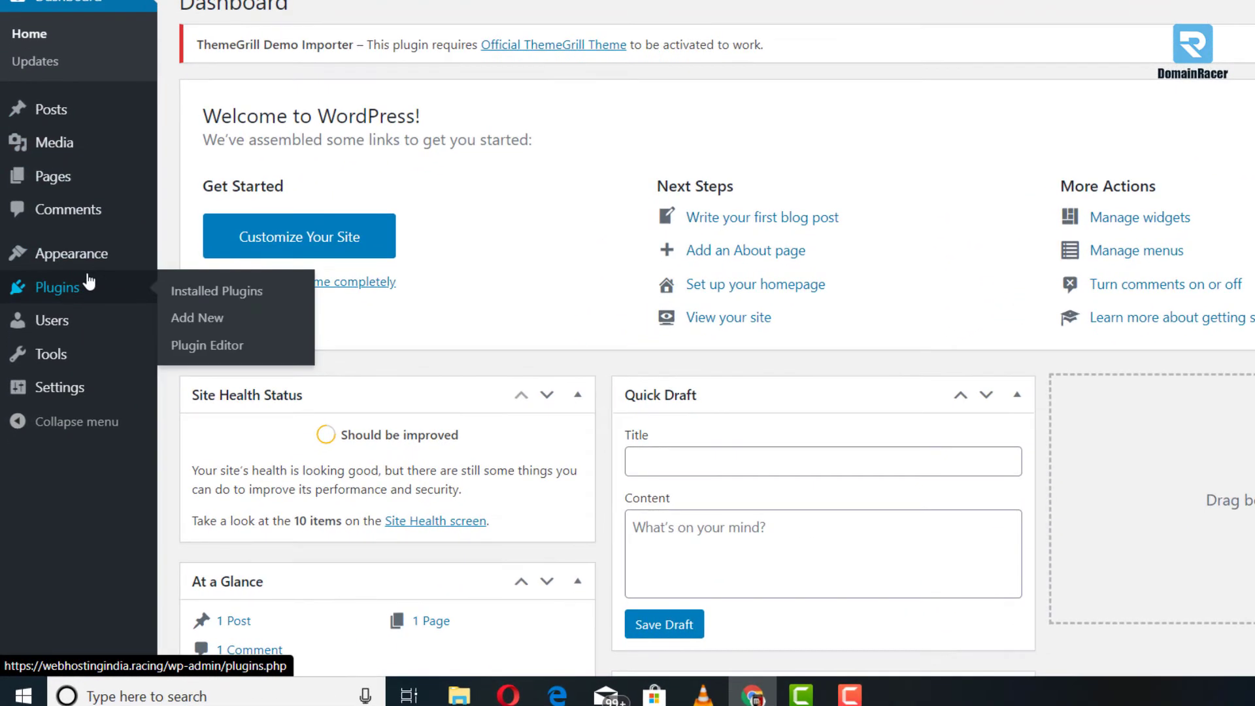
mouse_move(75, 318)
left_click(175, 265)
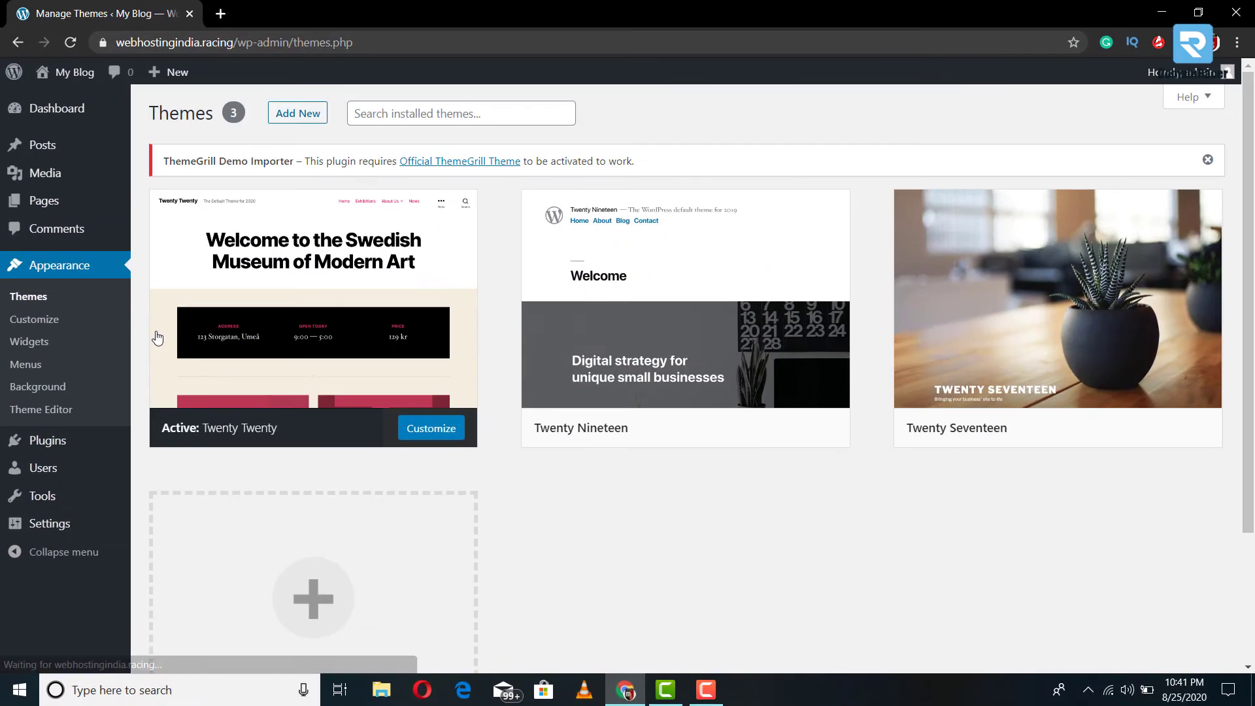
left_click(310, 125)
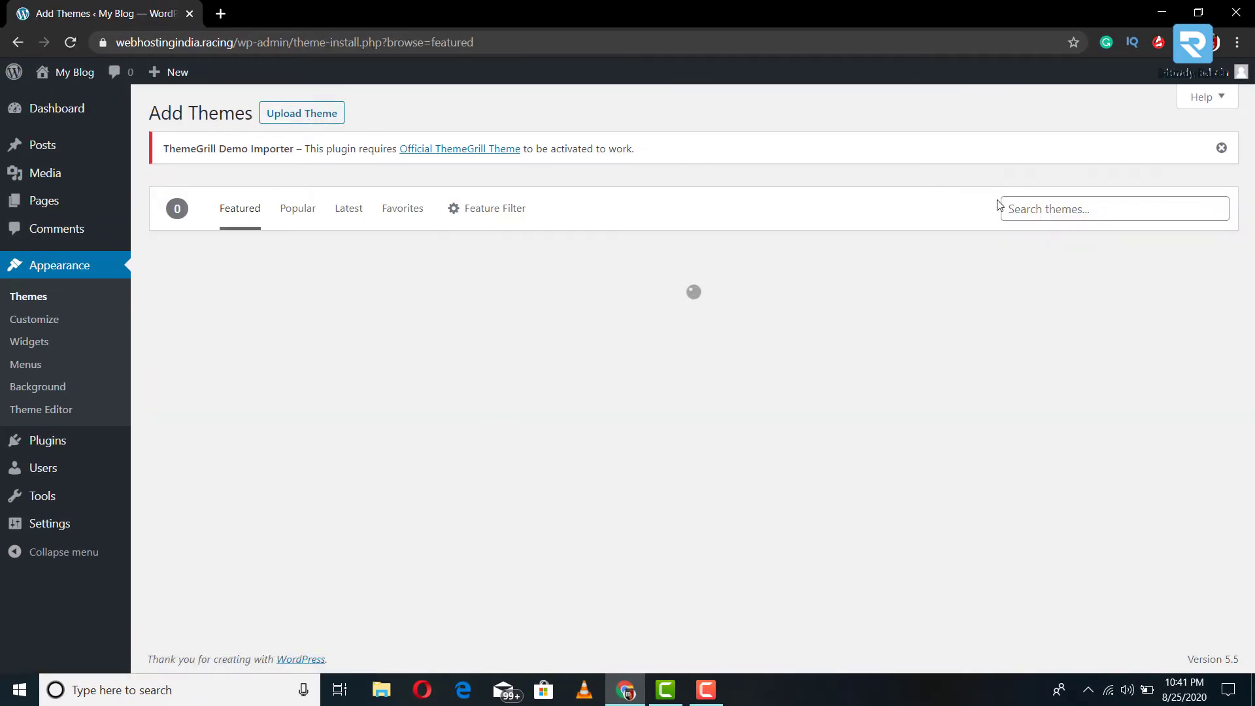
Search for 'zakra', install the Zakra theme and activate it.
left_click(1024, 208)
type("zakra")
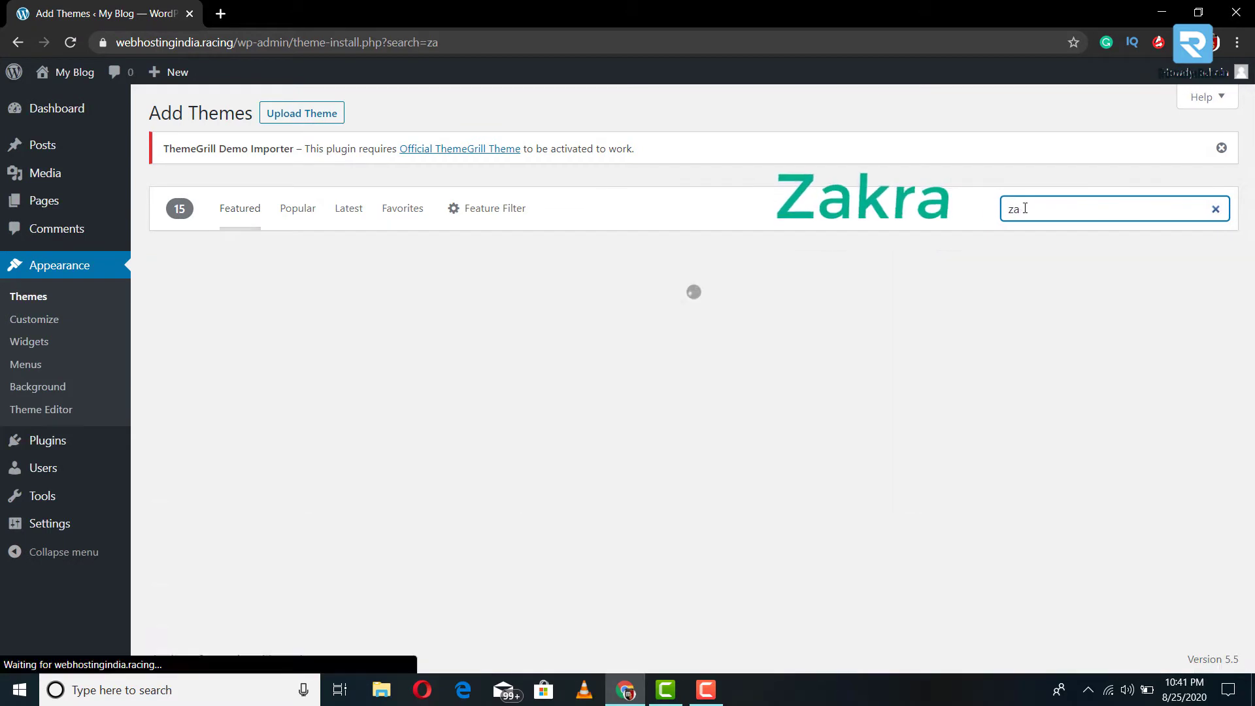
mouse_move(442, 364)
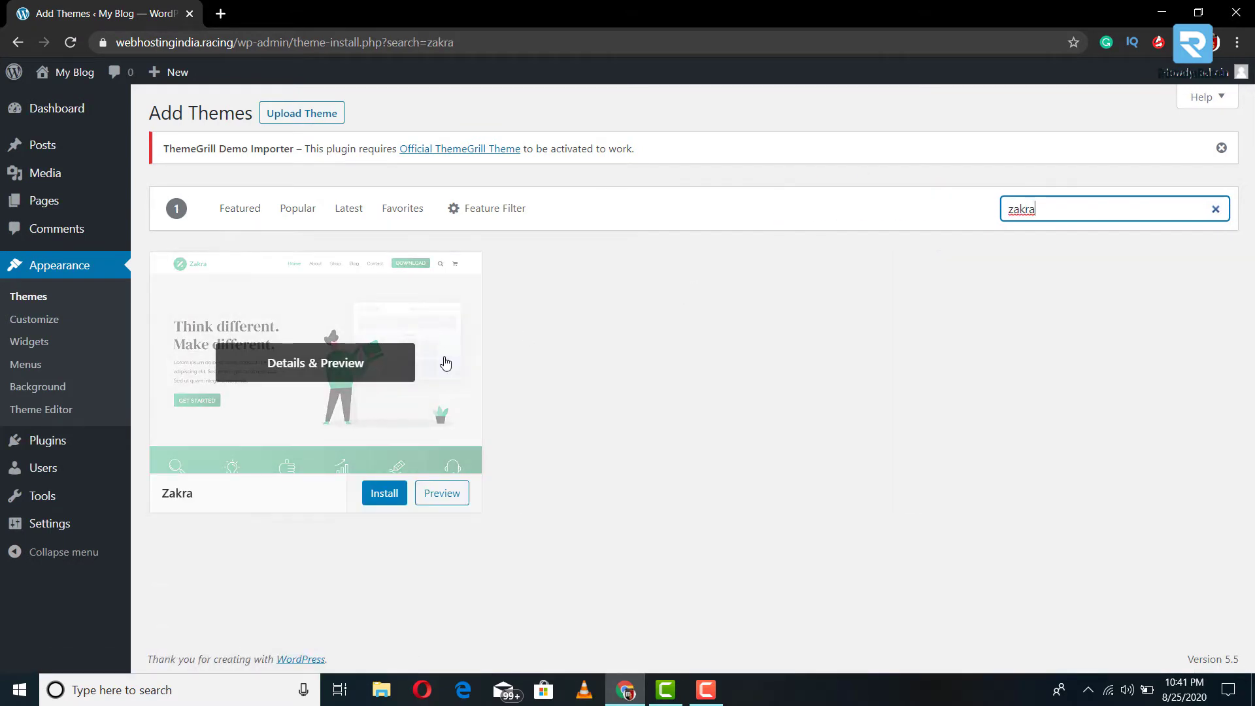
left_click(385, 494)
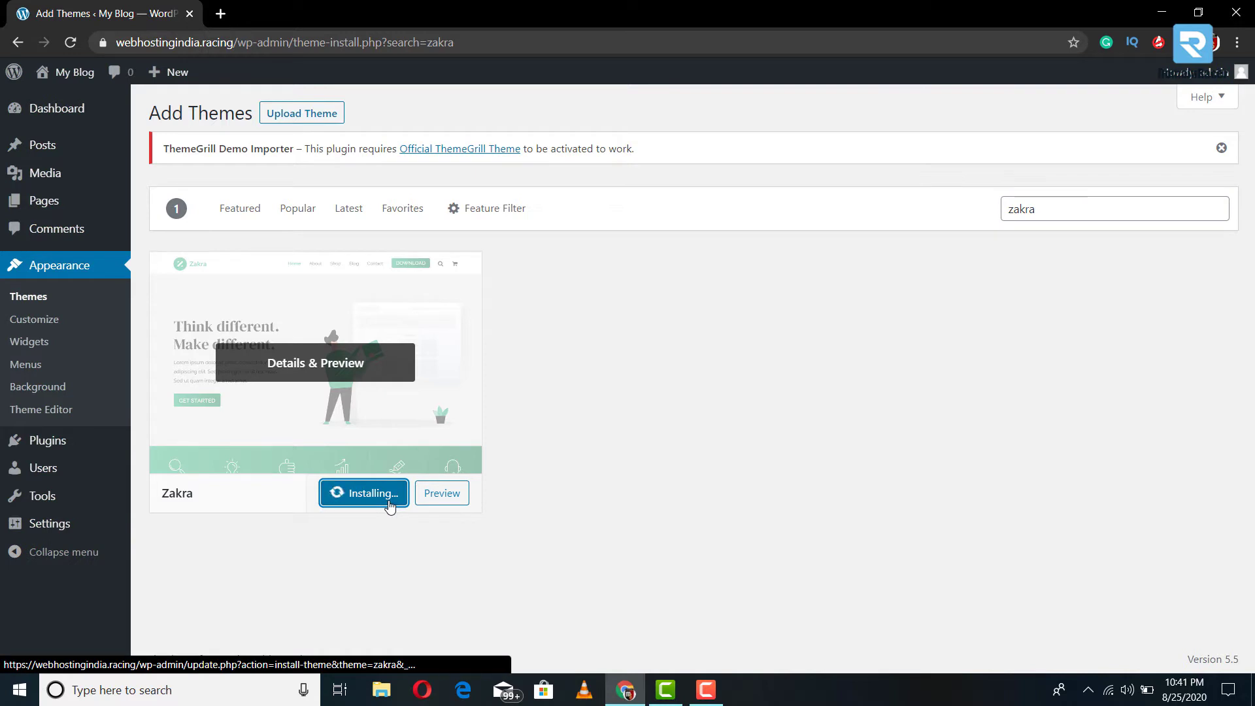
left_click(358, 494)
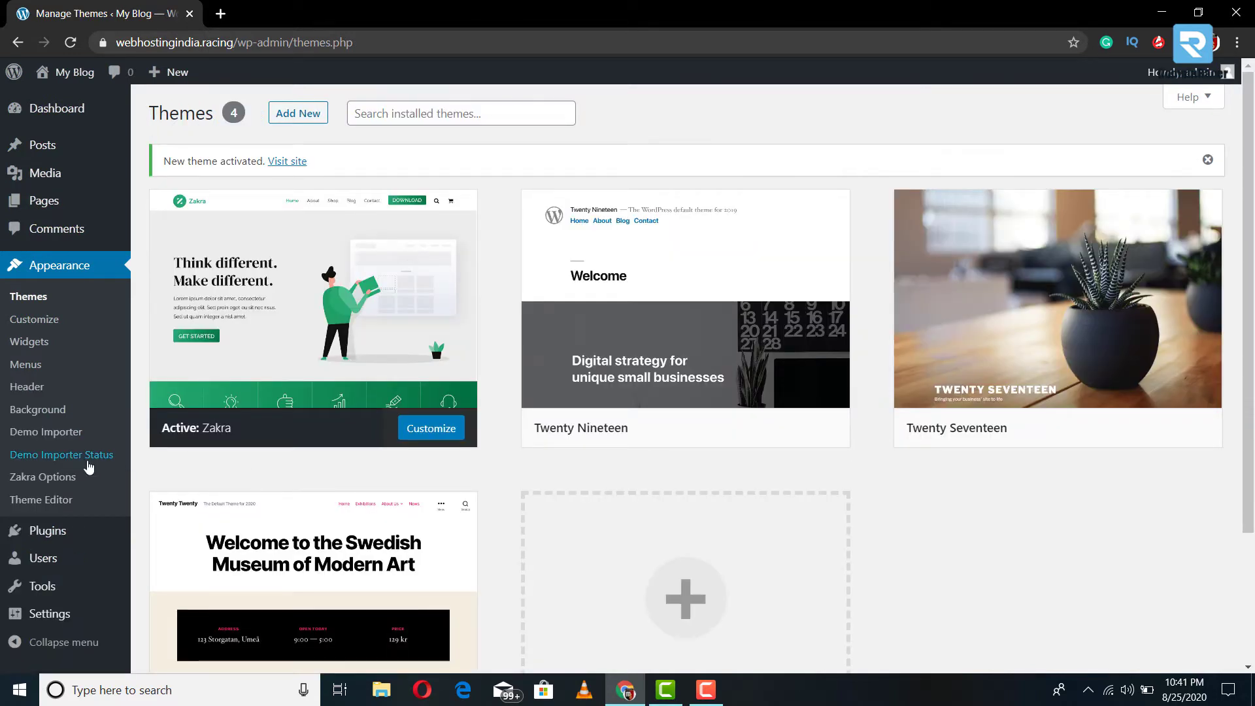
Import and confirm the One Page demo from Zakra Options' Demo Library, filtered by Portfolio.
left_click(62, 477)
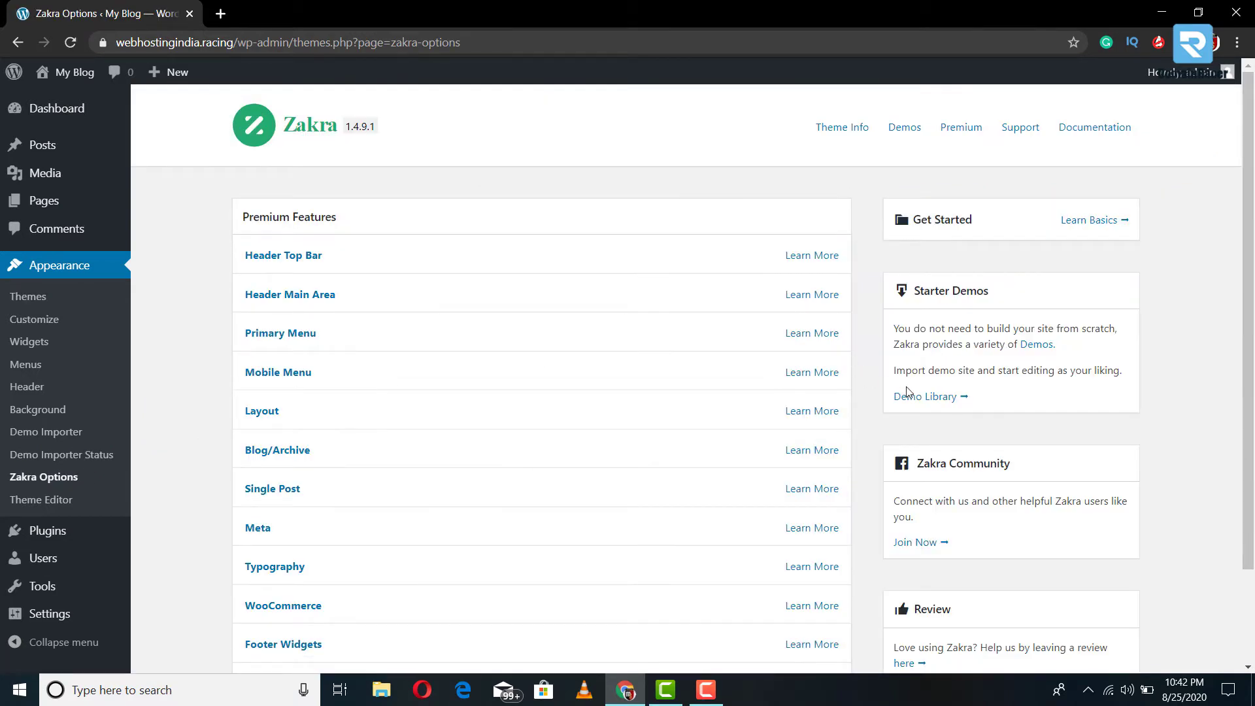
left_click(915, 396)
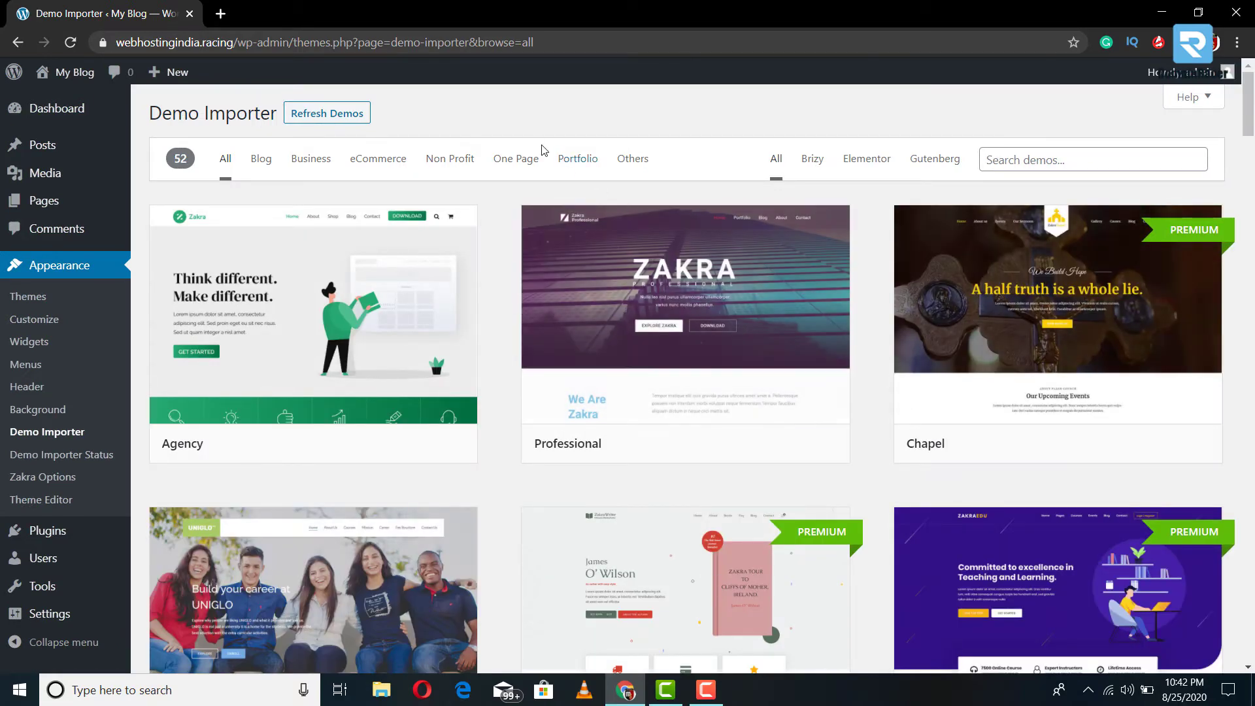
left_click(570, 169)
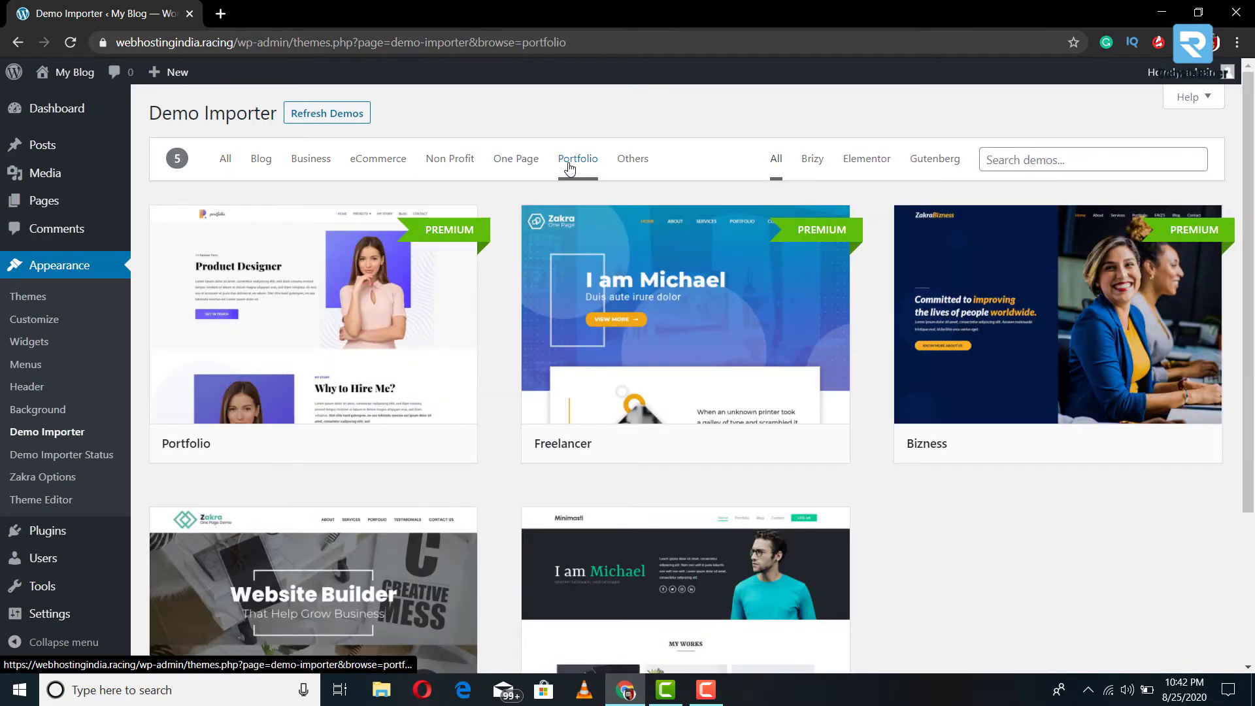
scroll(551, 414, "down", 2)
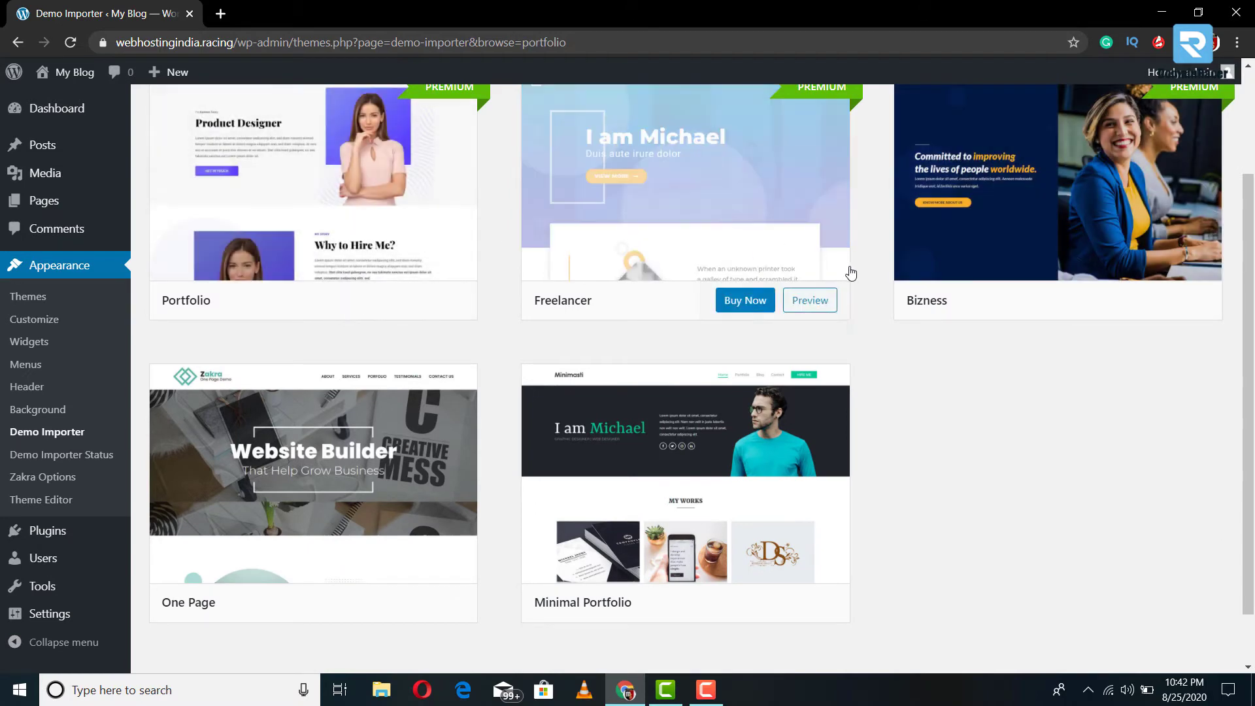
scroll(850, 273, "down", 1)
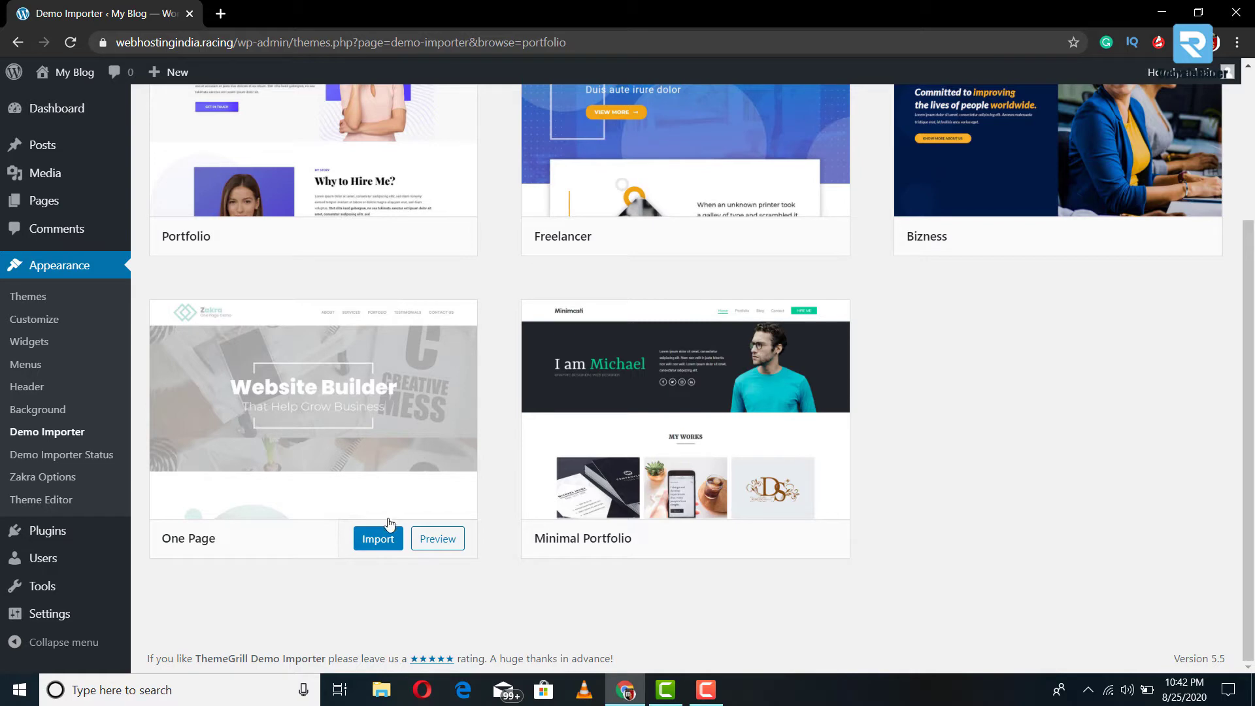
left_click(378, 540)
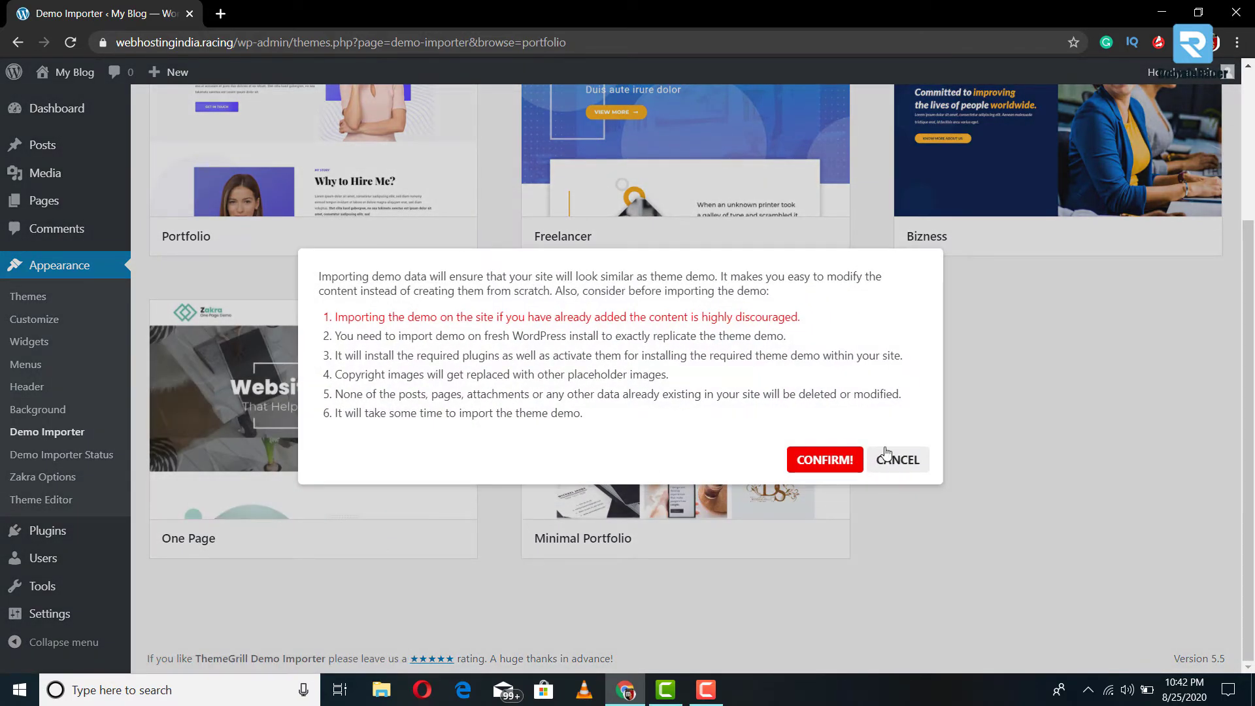
left_click(825, 460)
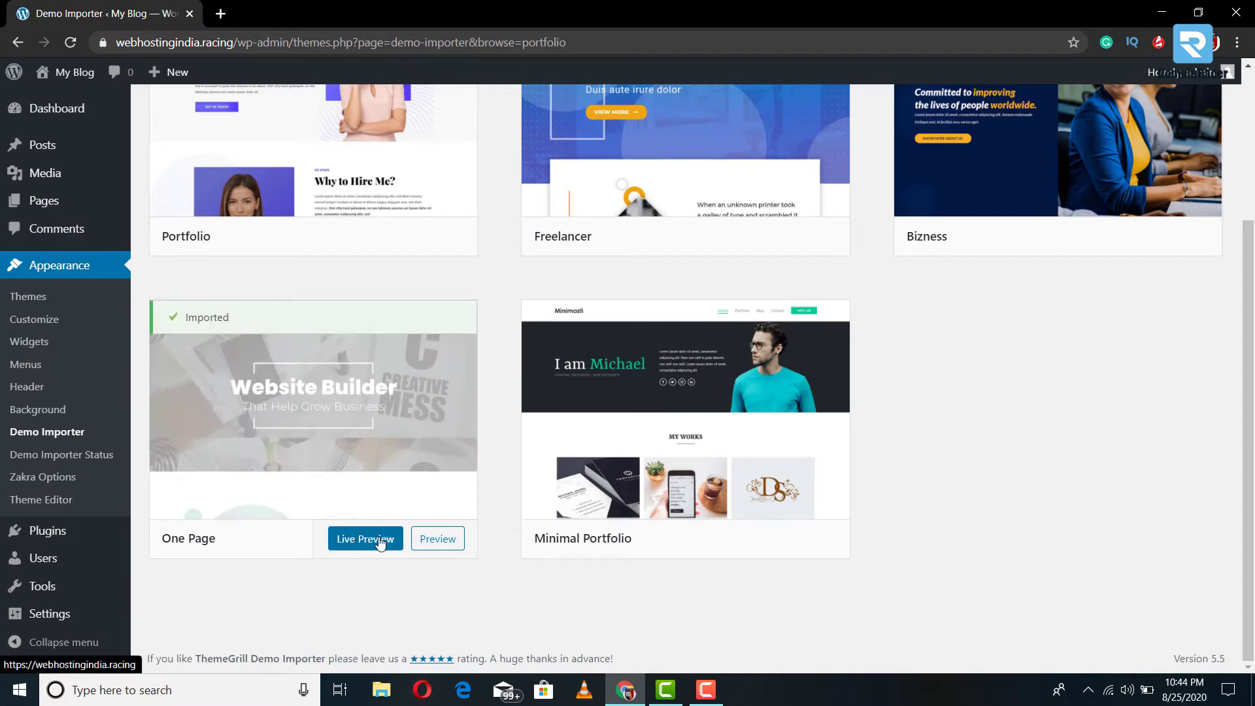
Live-preview the One Page demo site, scroll through its sections and back up.
left_click(380, 543)
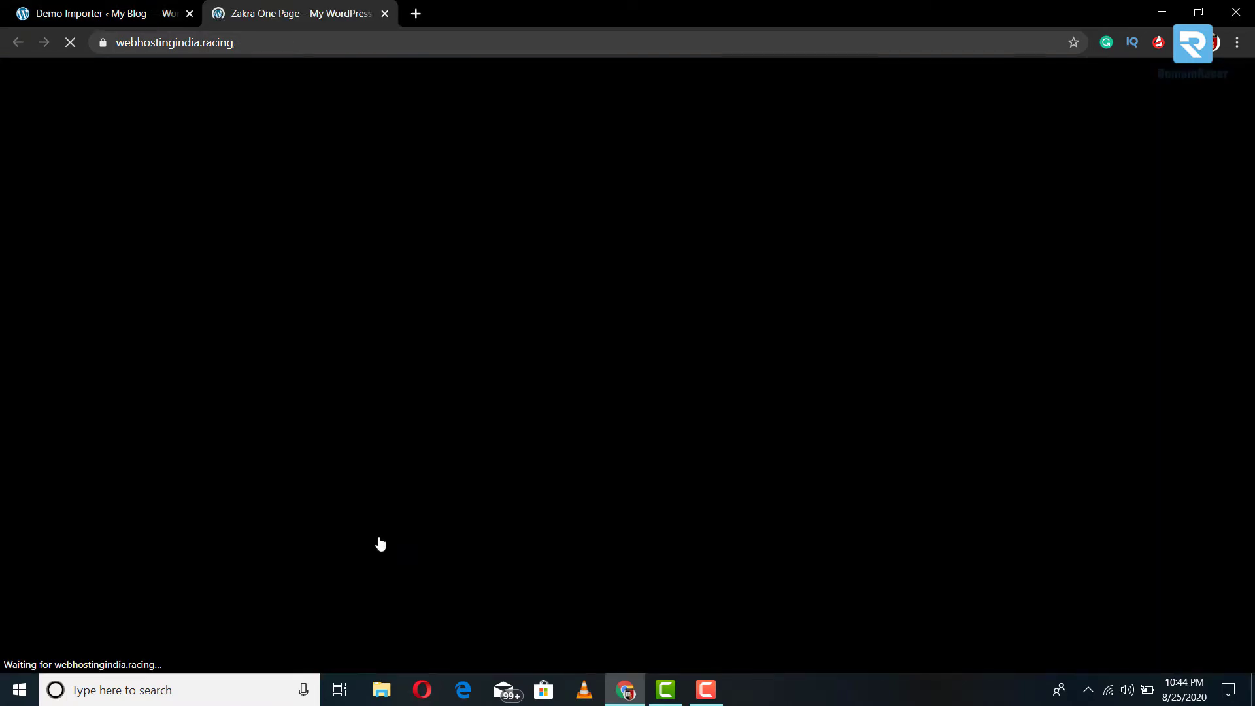
scroll(379, 543, "down", 15)
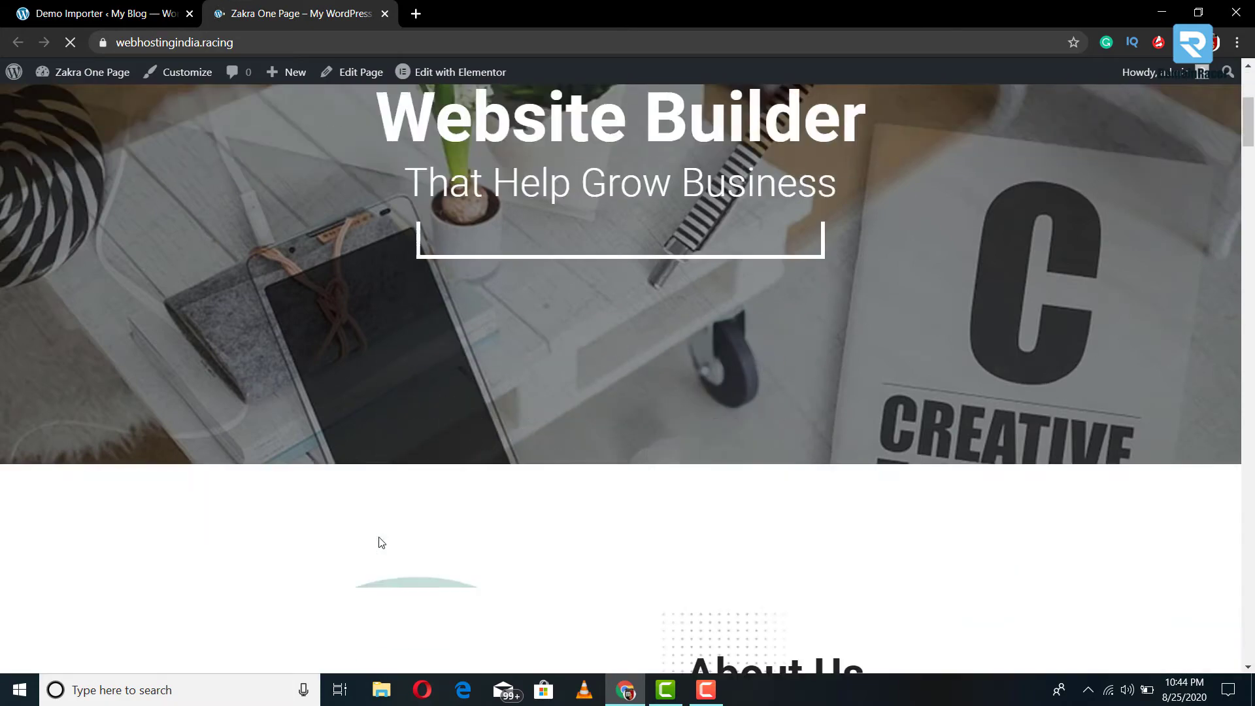
scroll(378, 530, "down", 20)
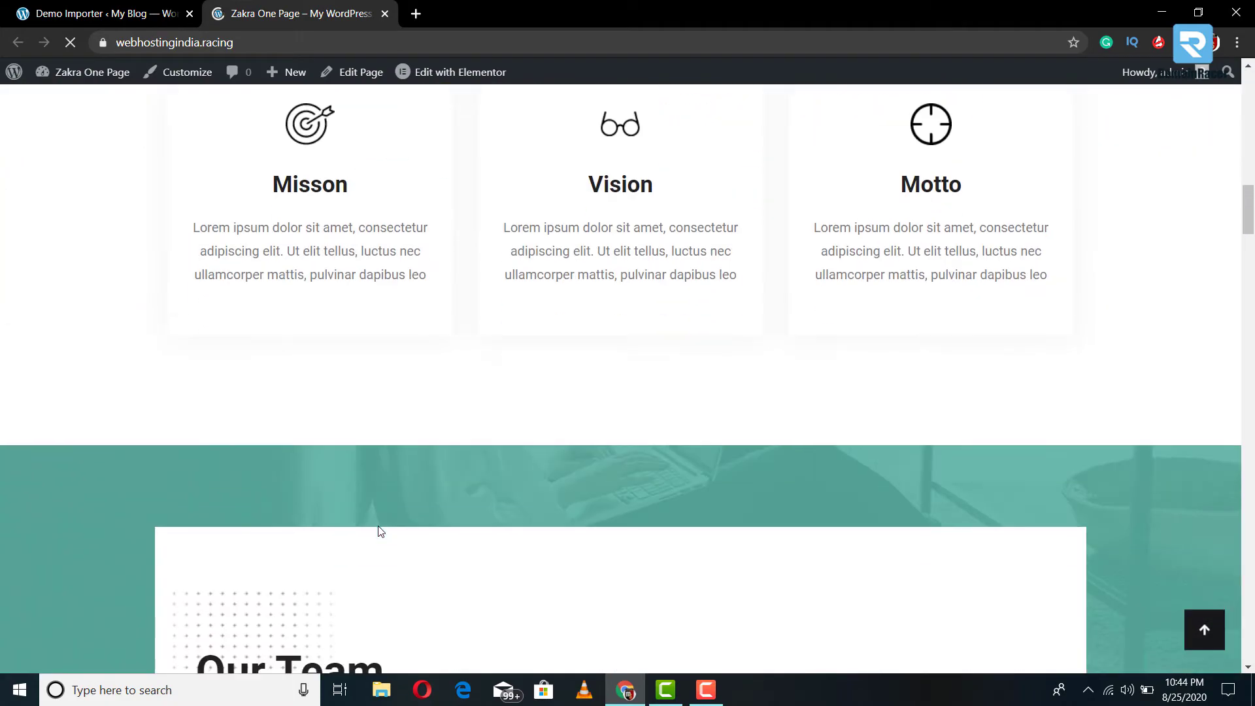
scroll(378, 525, "down", 20)
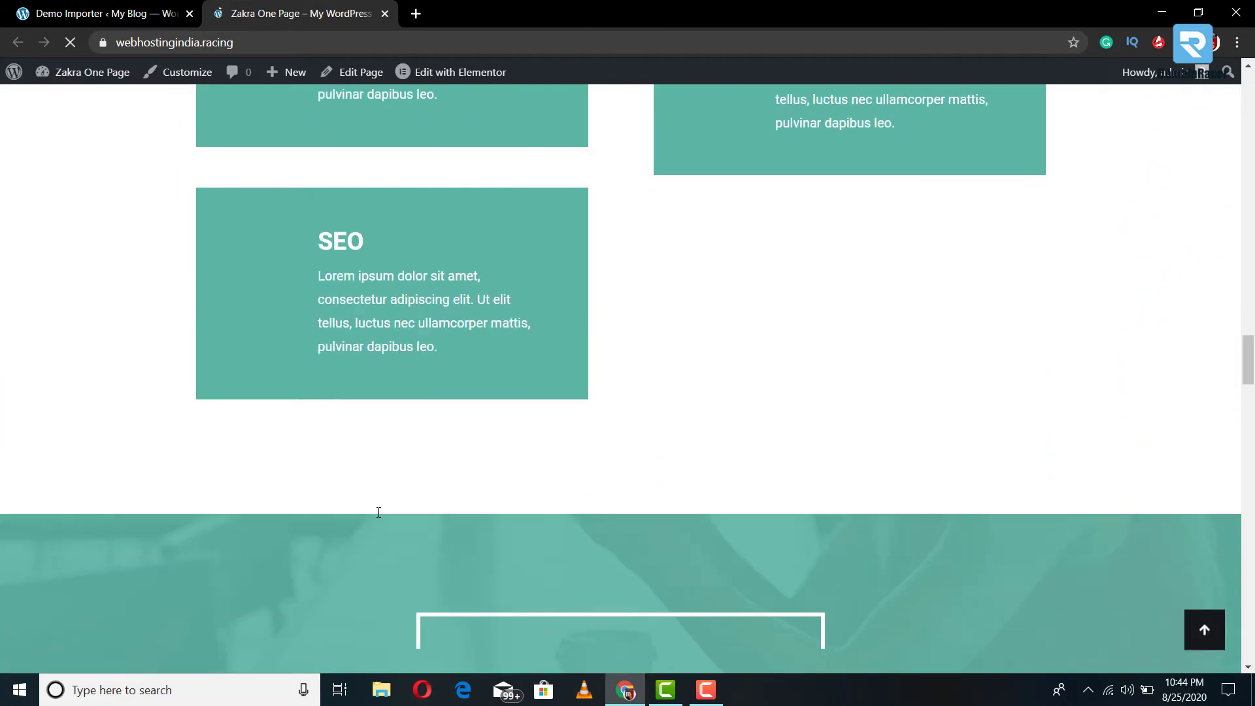
scroll(379, 510, "down", 20)
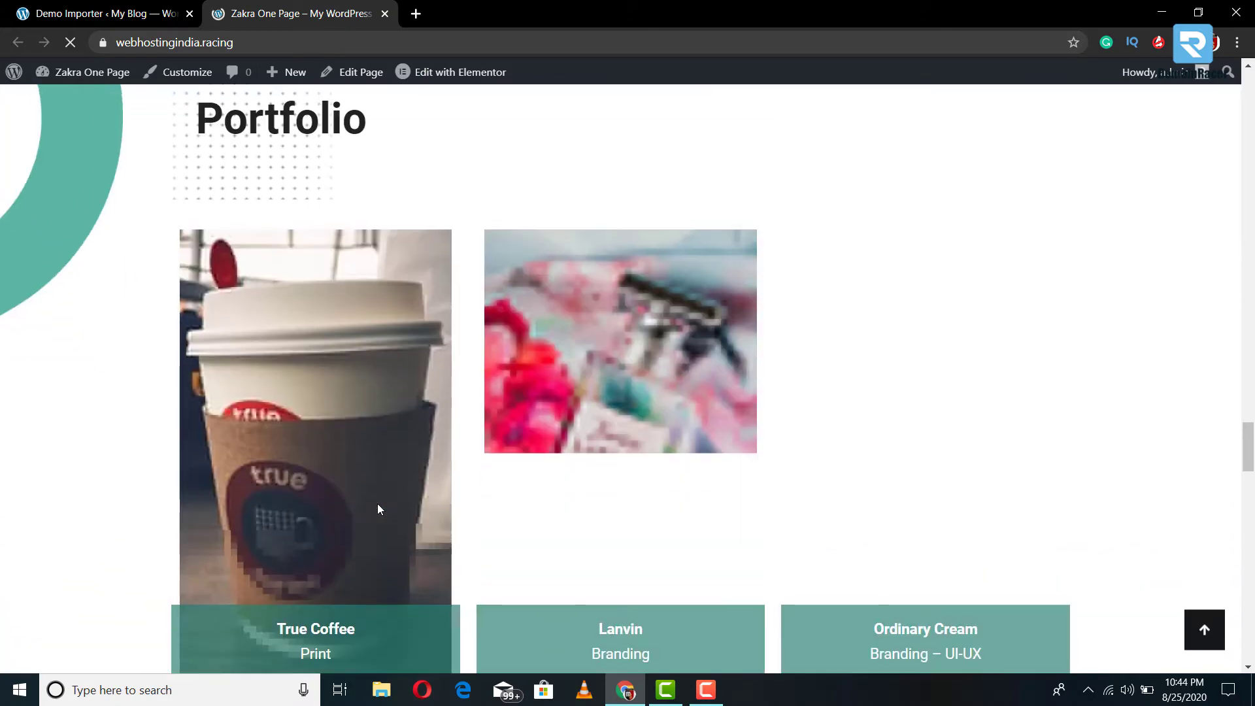
scroll(379, 510, "down", 18)
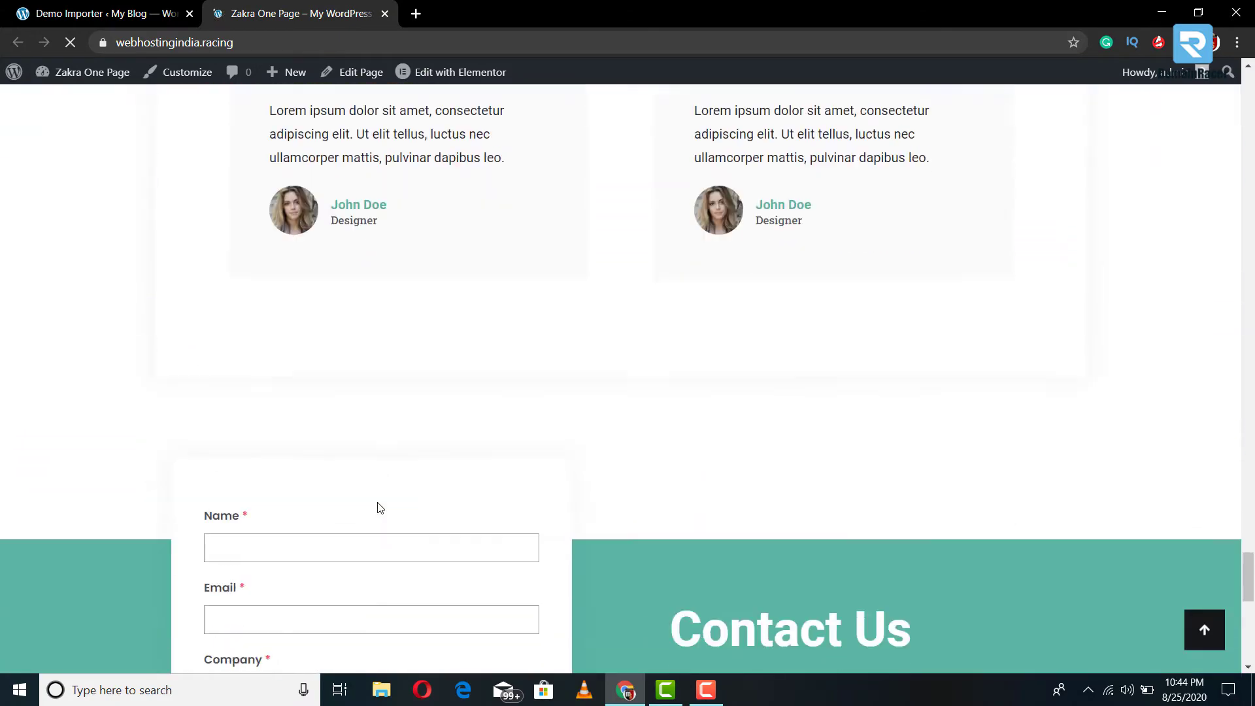
scroll(377, 481, "up", 20)
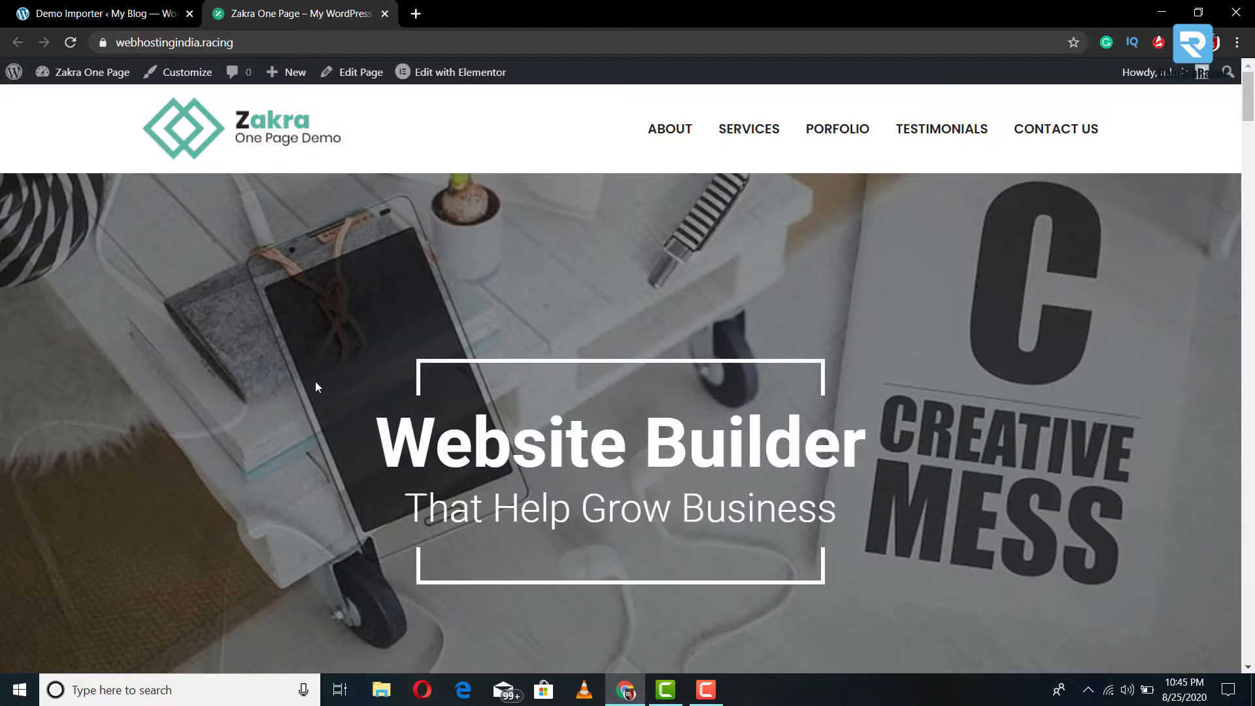
Open the Customizer's Site Identity settings and view the logo's Upload files option without changing it.
left_click(181, 78)
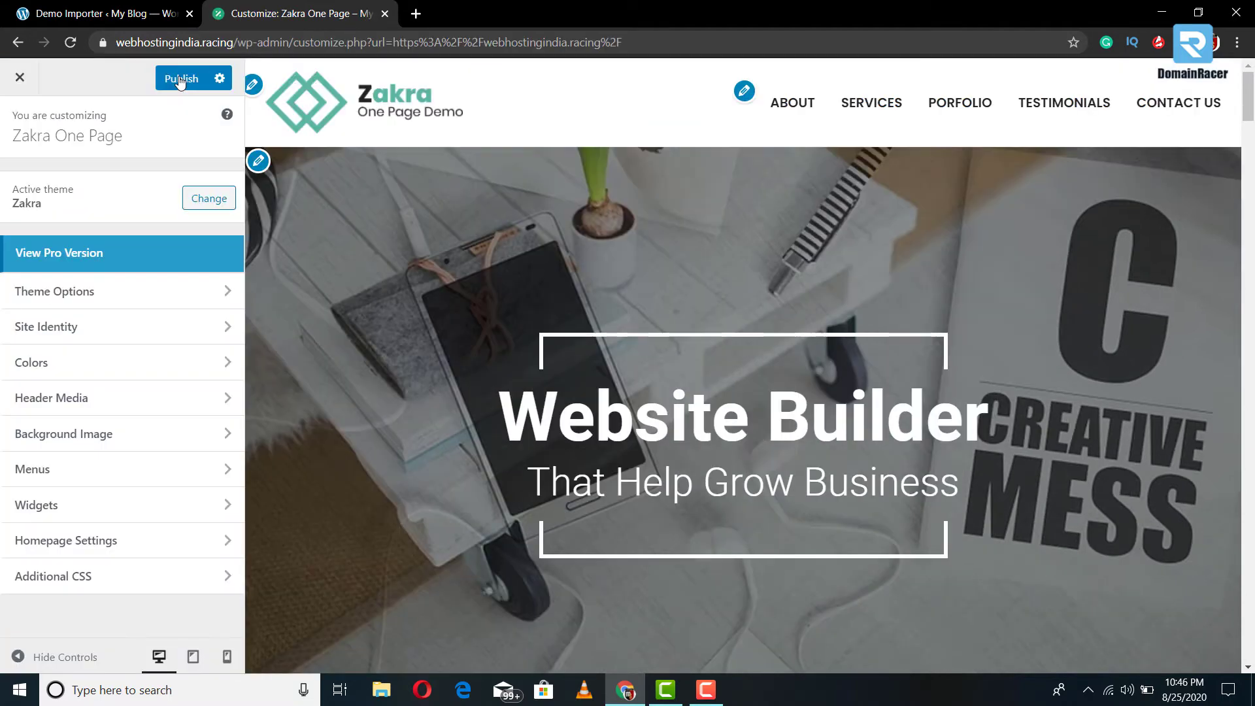
left_click(109, 323)
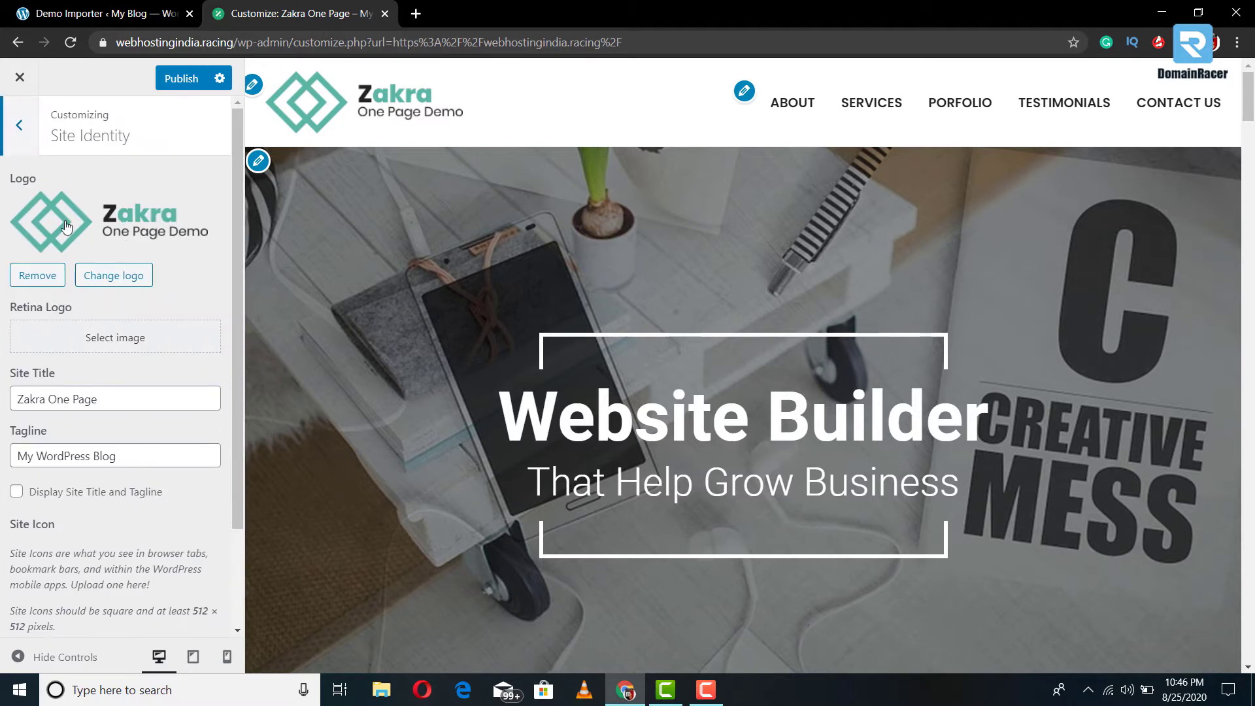
left_click(101, 270)
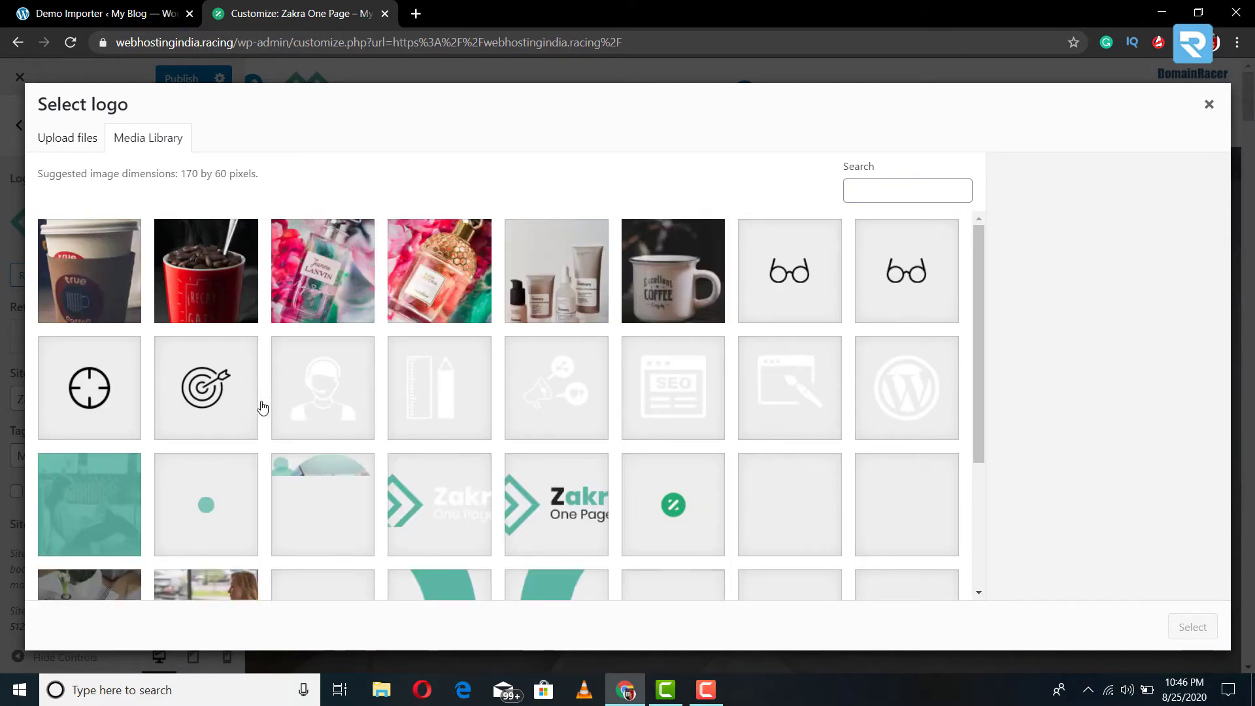
left_click(92, 139)
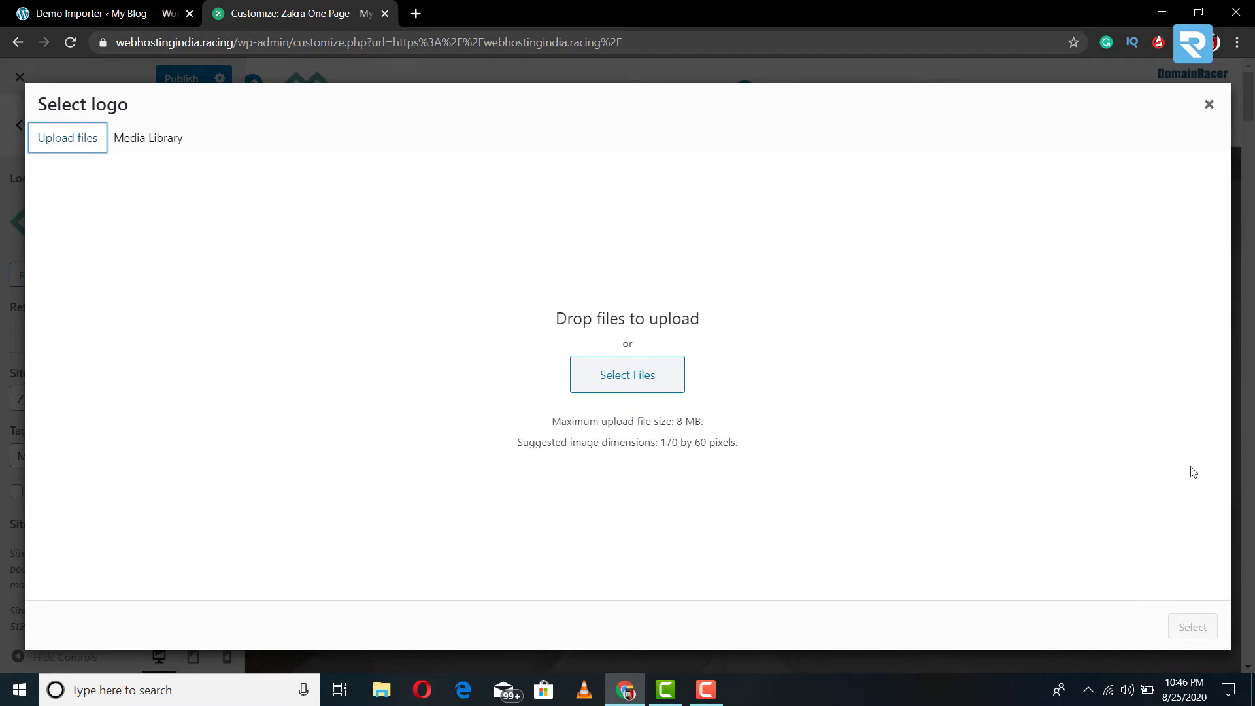
left_click(1207, 106)
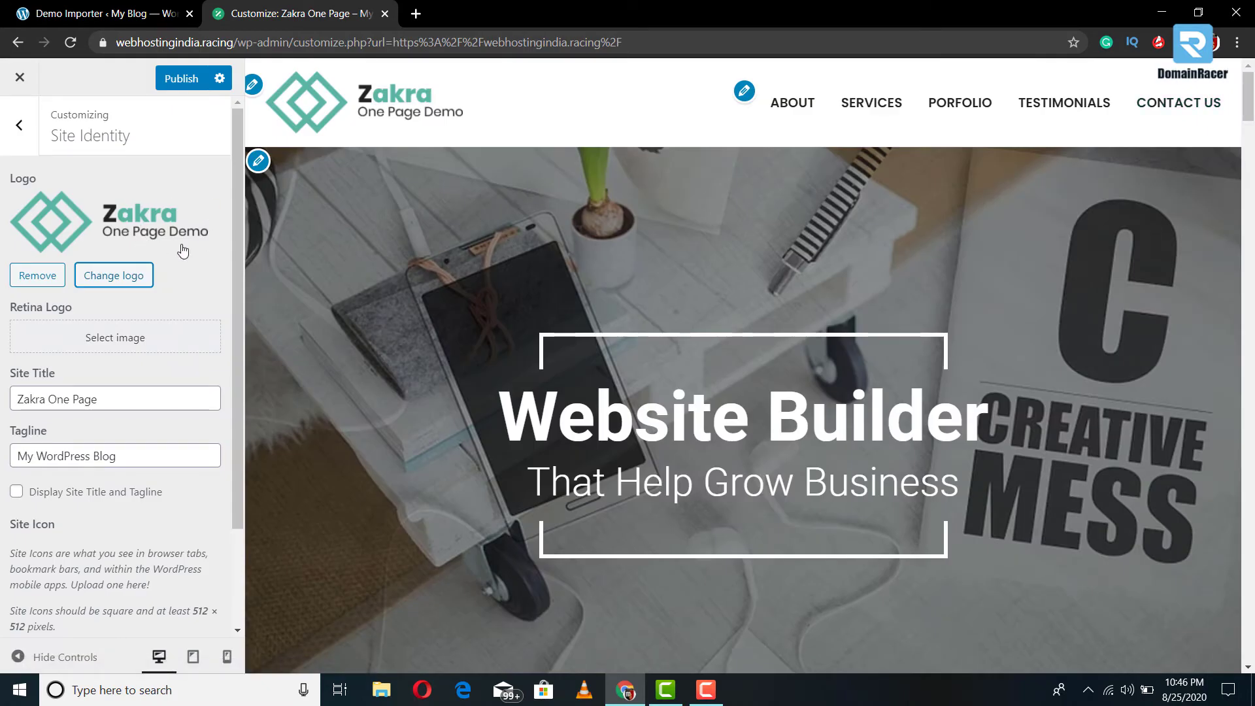
Replace the site title with your name and the tagline with 'Web designer', then publish.
scroll(140, 462, "down", 2)
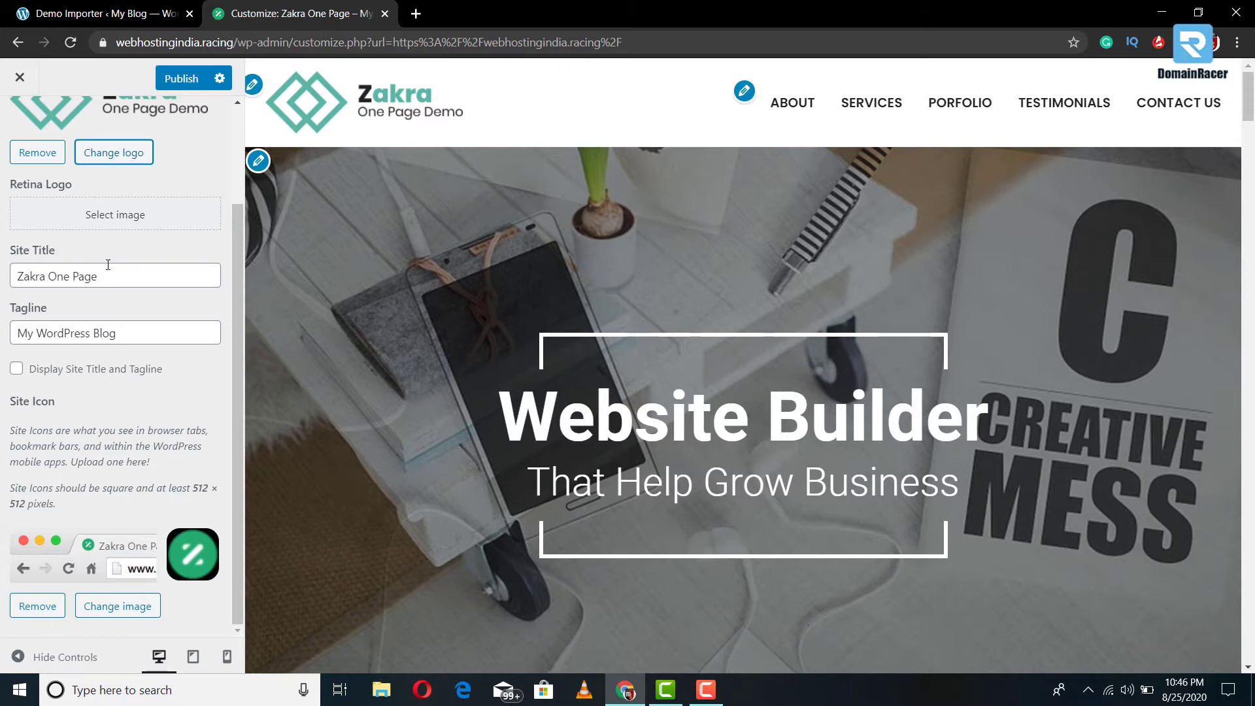
left_click_drag(108, 264, 1, 282)
type("M")
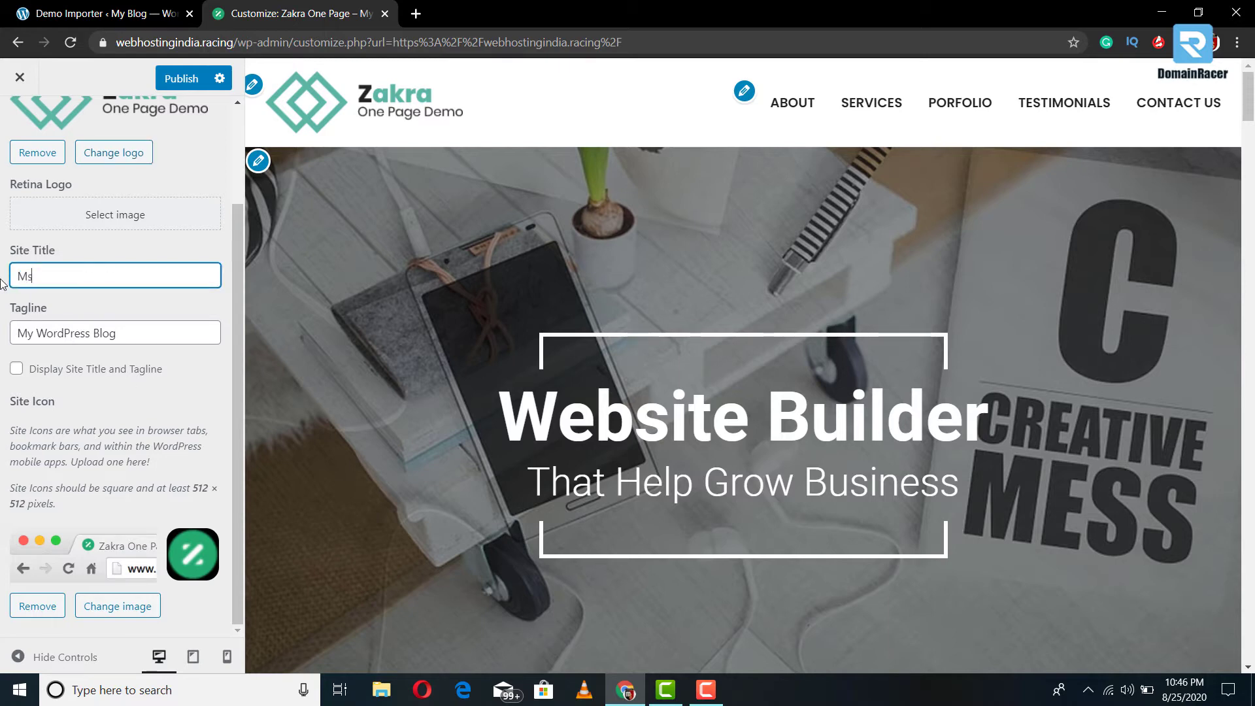
type("ahendra")
left_click_drag(131, 333, 3, 331)
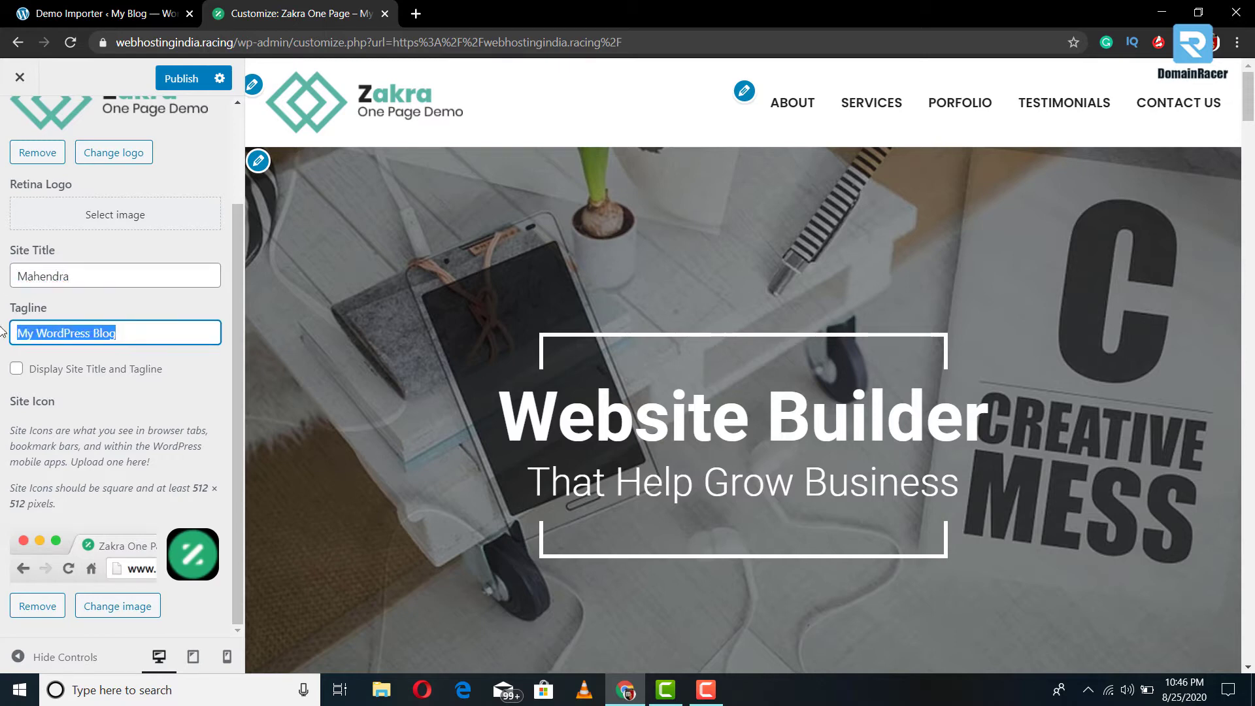
type("Web design")
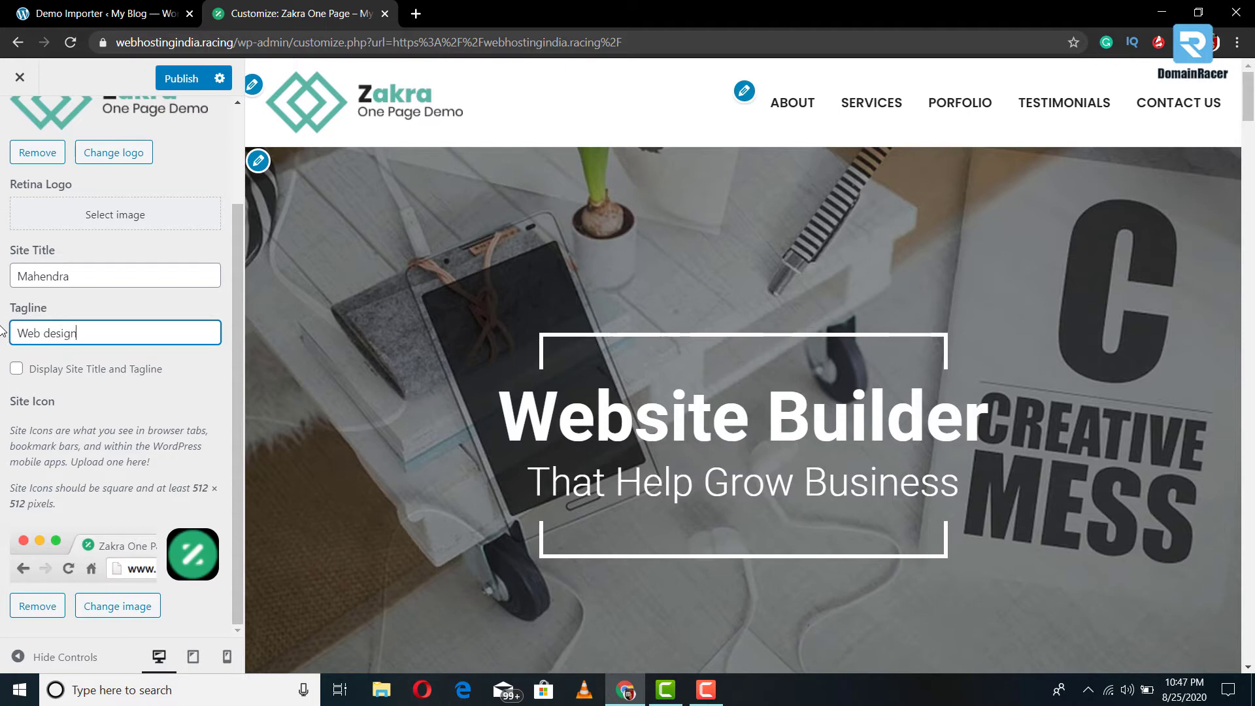
left_click(178, 81)
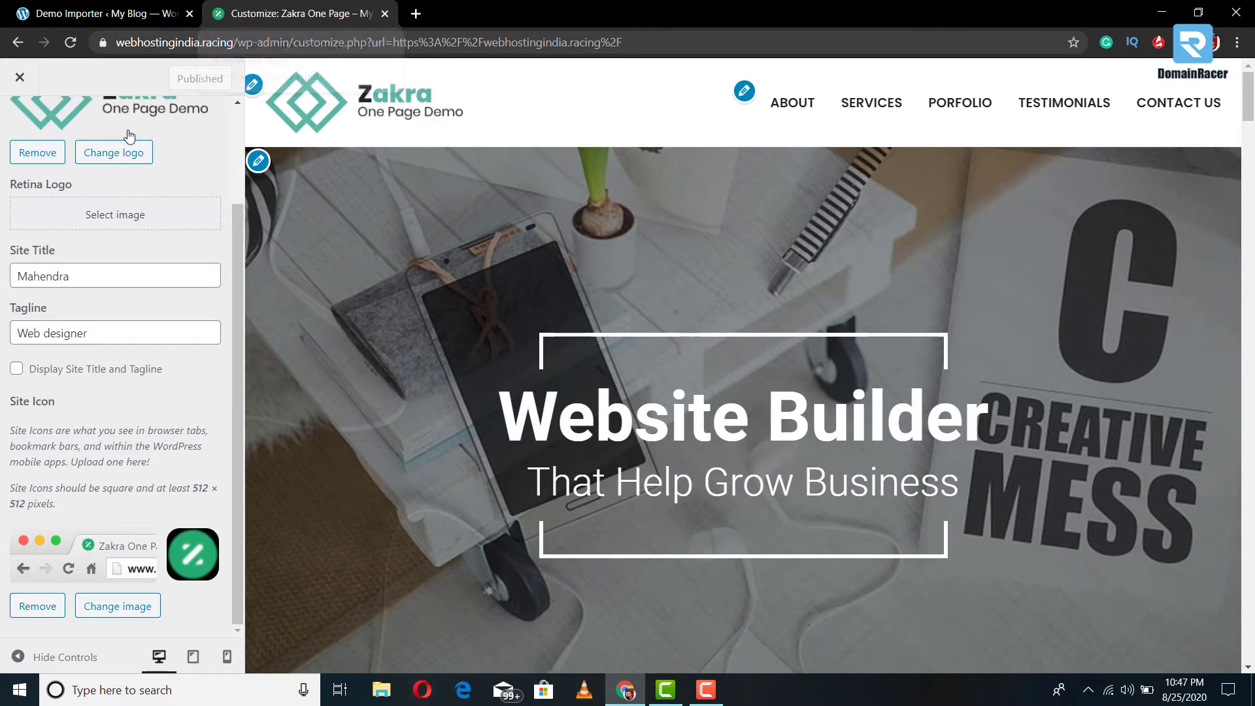
scroll(39, 143, "up", 5)
left_click(32, 134)
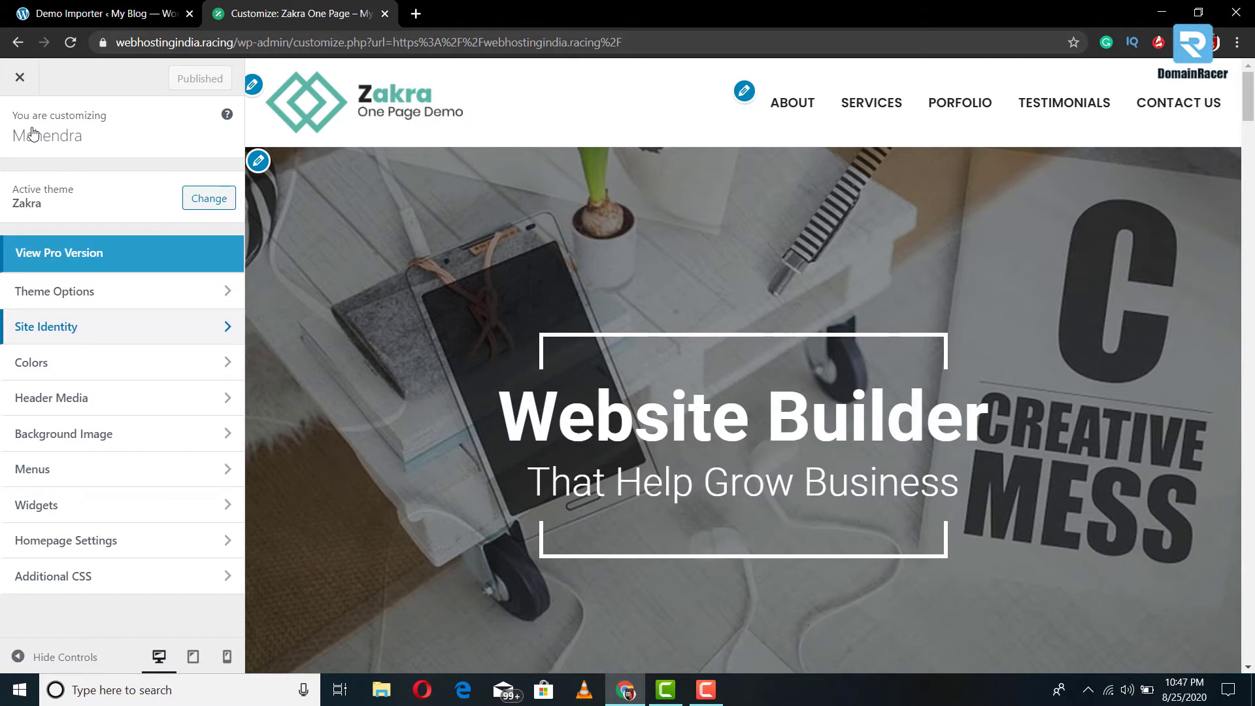
Close the Customizer and open the Home page with Edit with Elementor.
left_click(28, 89)
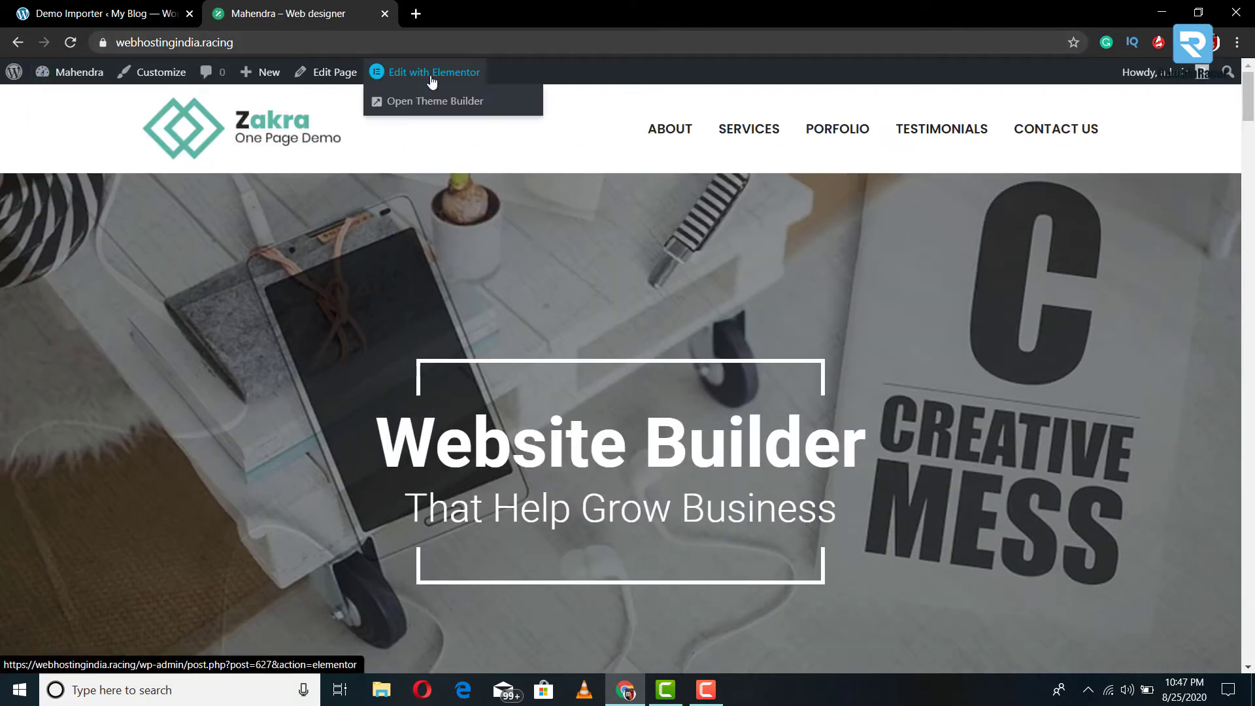
left_click(431, 77)
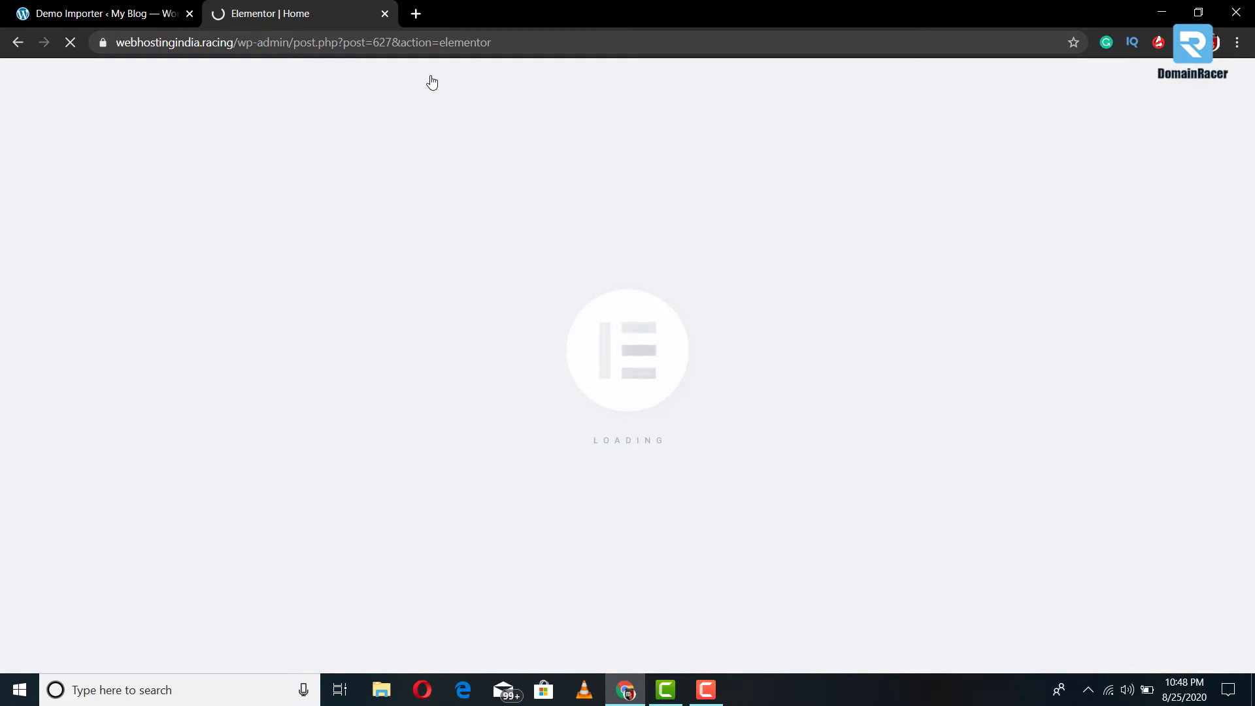
Delete the Mission, Vision and Motto section from the Home page.
scroll(468, 340, "down", 10)
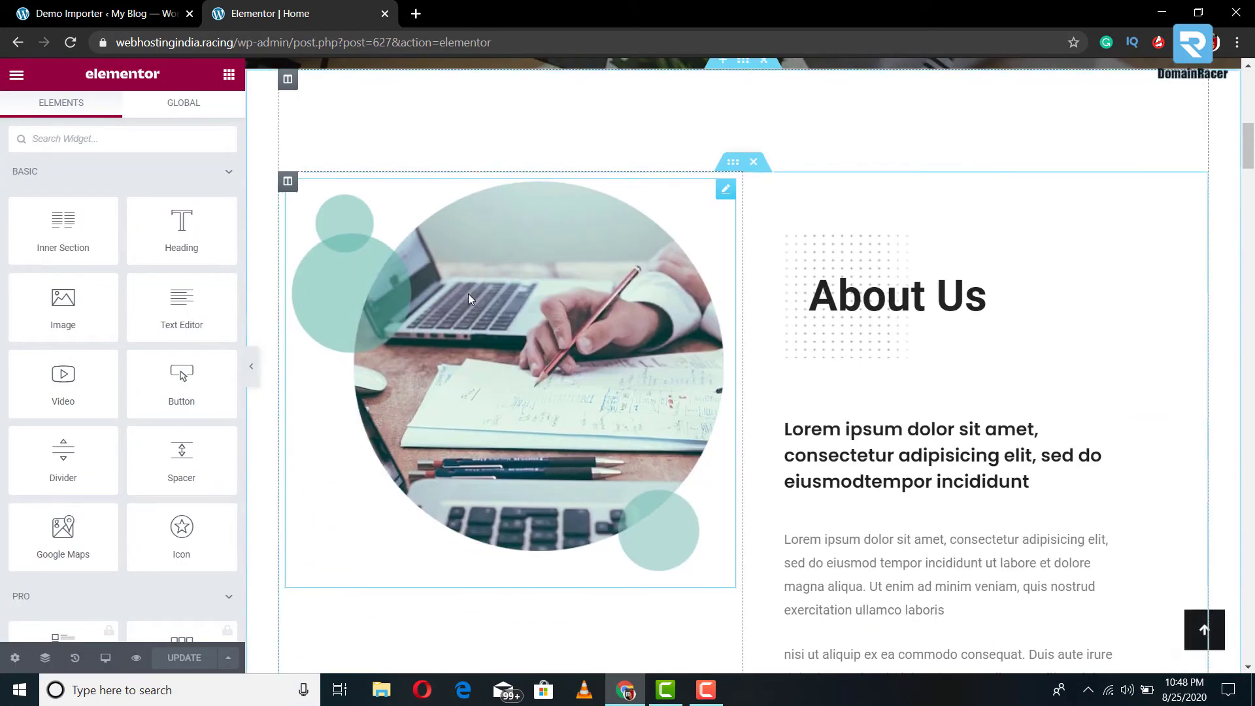
scroll(467, 299, "up", 10)
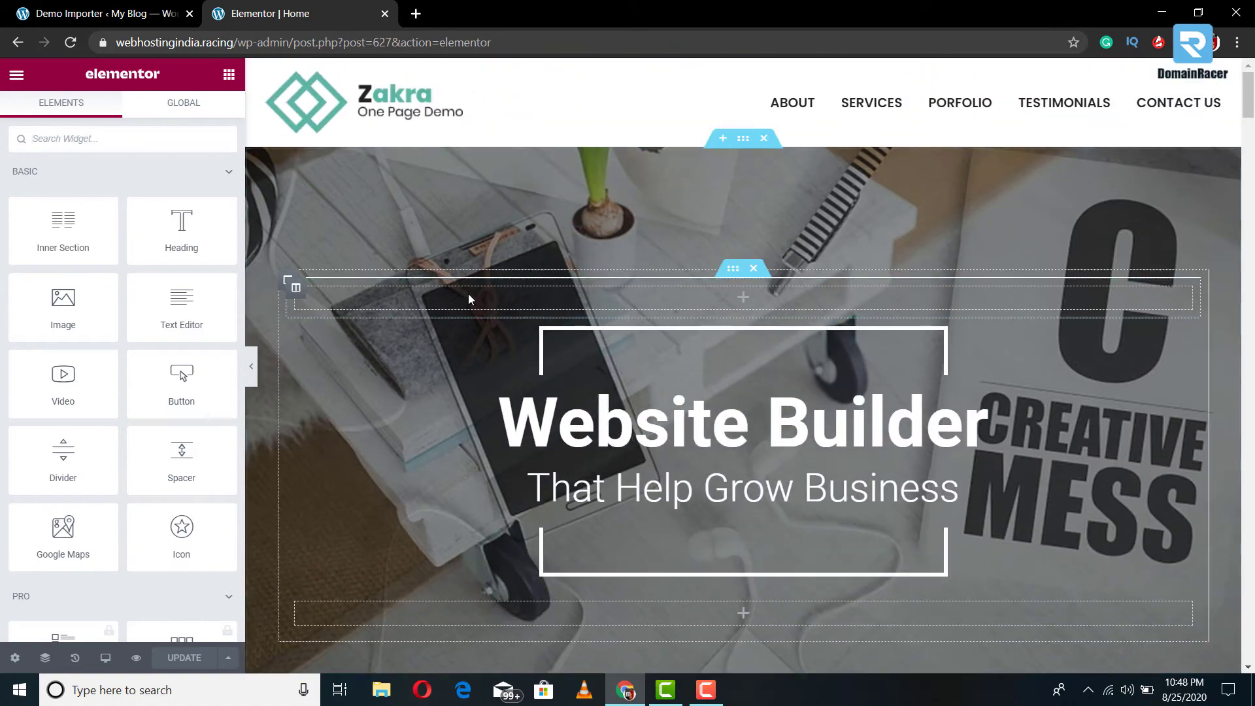
scroll(467, 293, "down", 10)
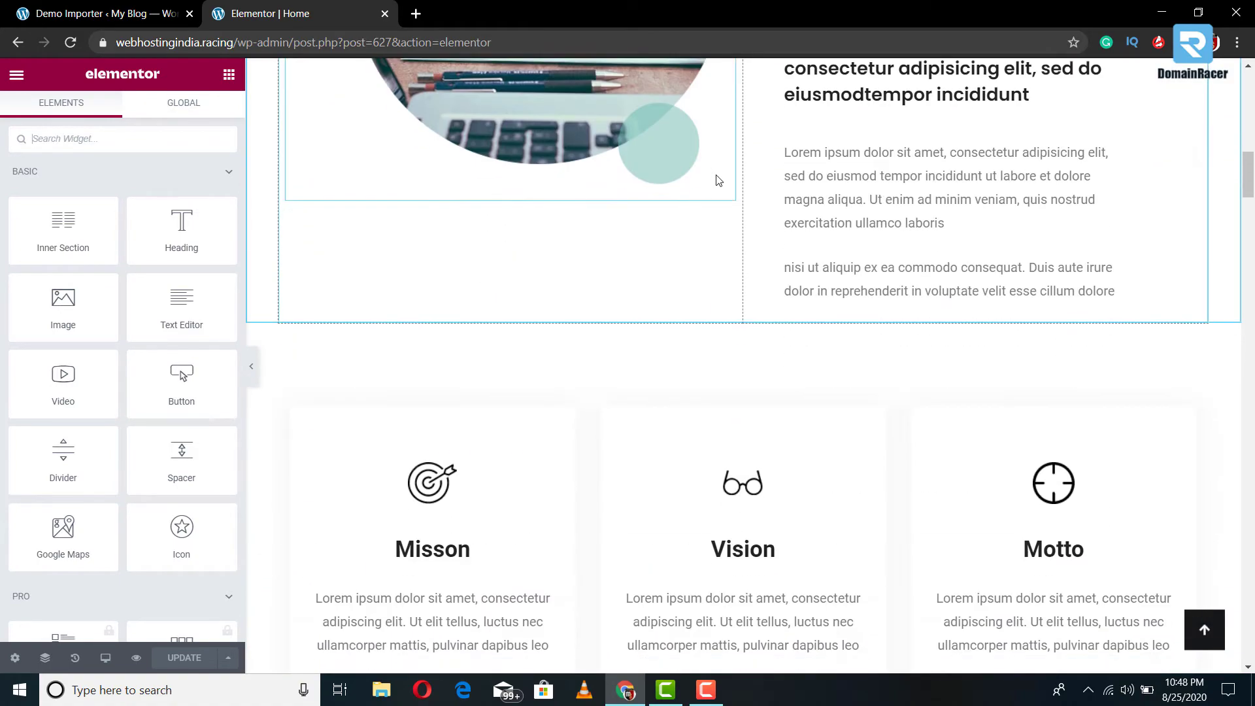
scroll(726, 262, "down", 4)
scroll(672, 274, "up", 2)
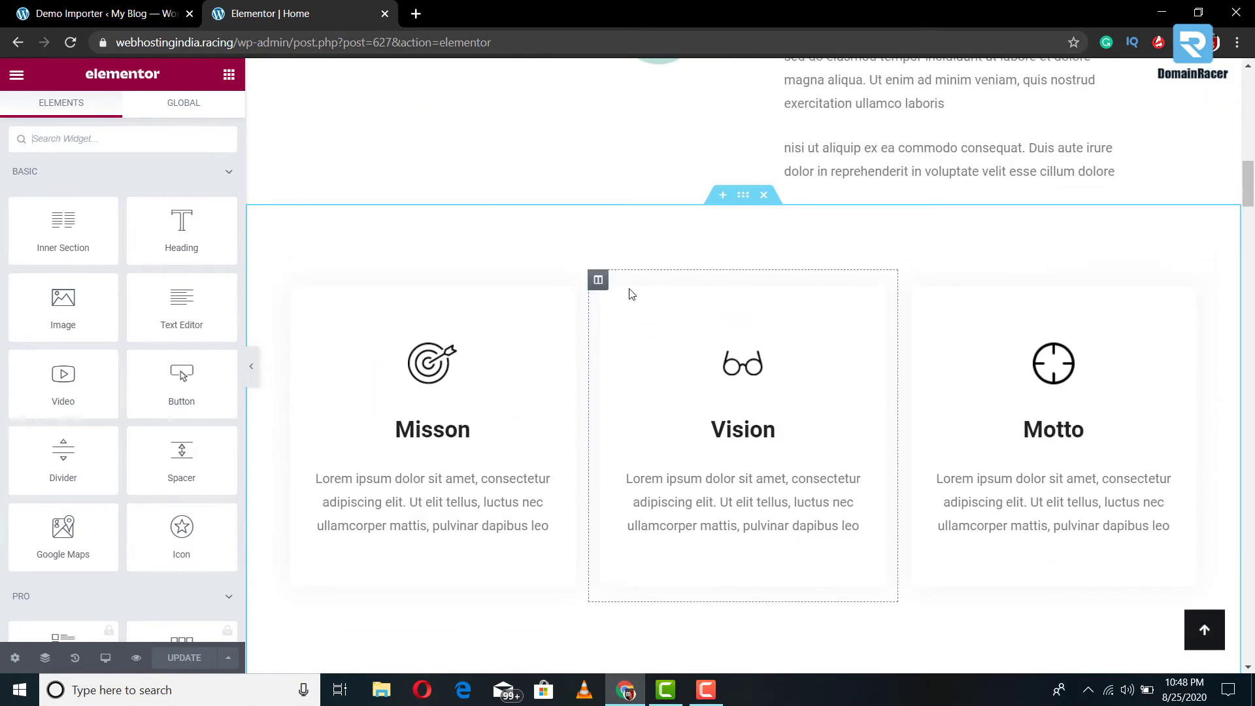
left_click(764, 196)
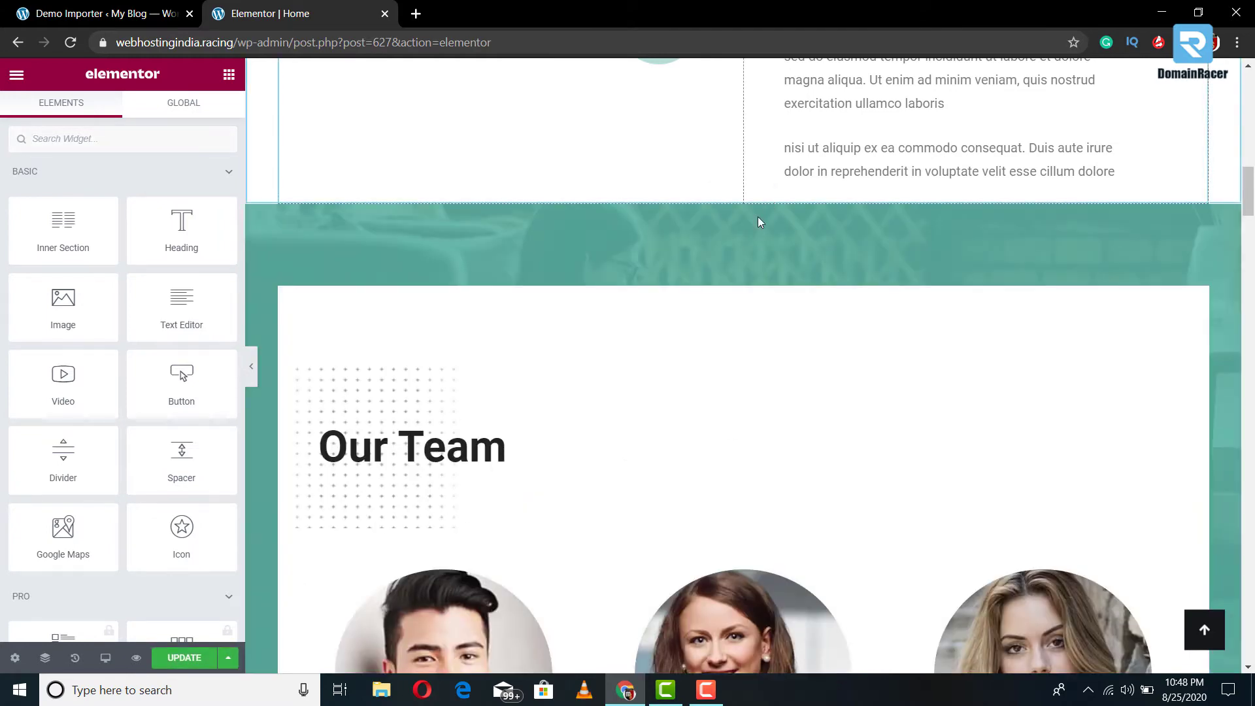
scroll(698, 440, "down", 5)
scroll(698, 440, "up", 2)
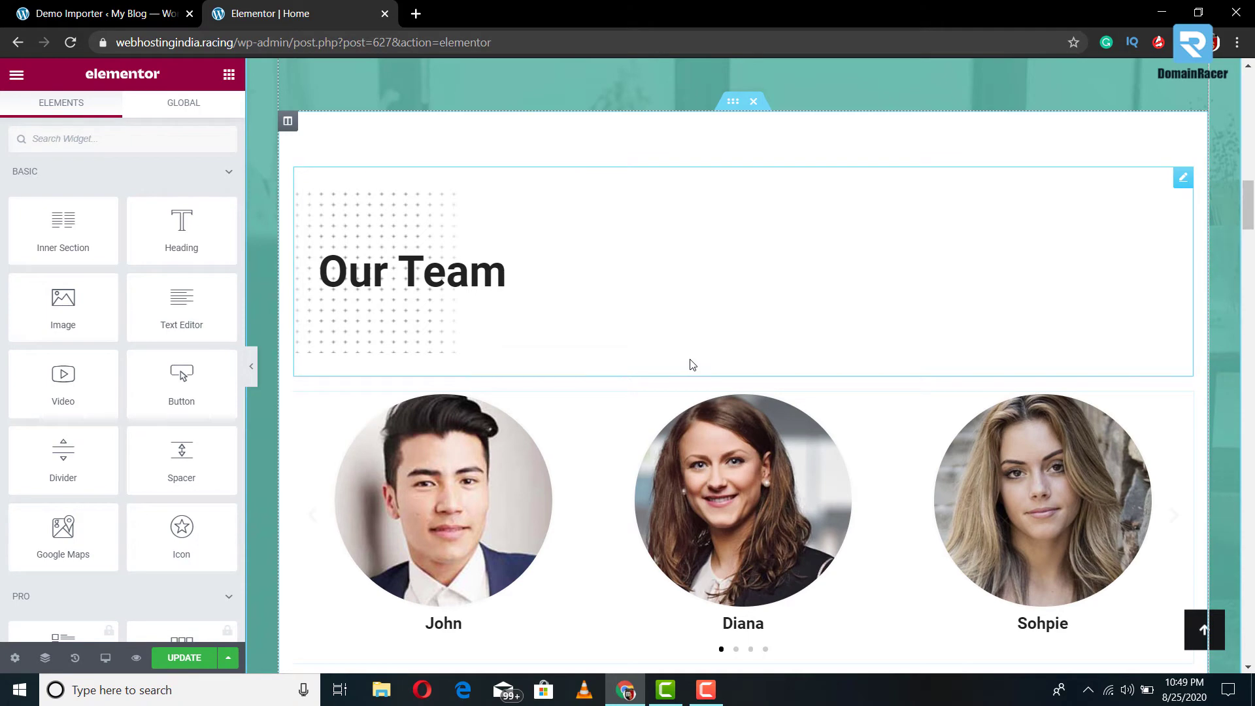
Rename the Our Team heading to 'My Clients'.
left_click(1183, 177)
left_click_drag(109, 241, 2, 231)
type("My C")
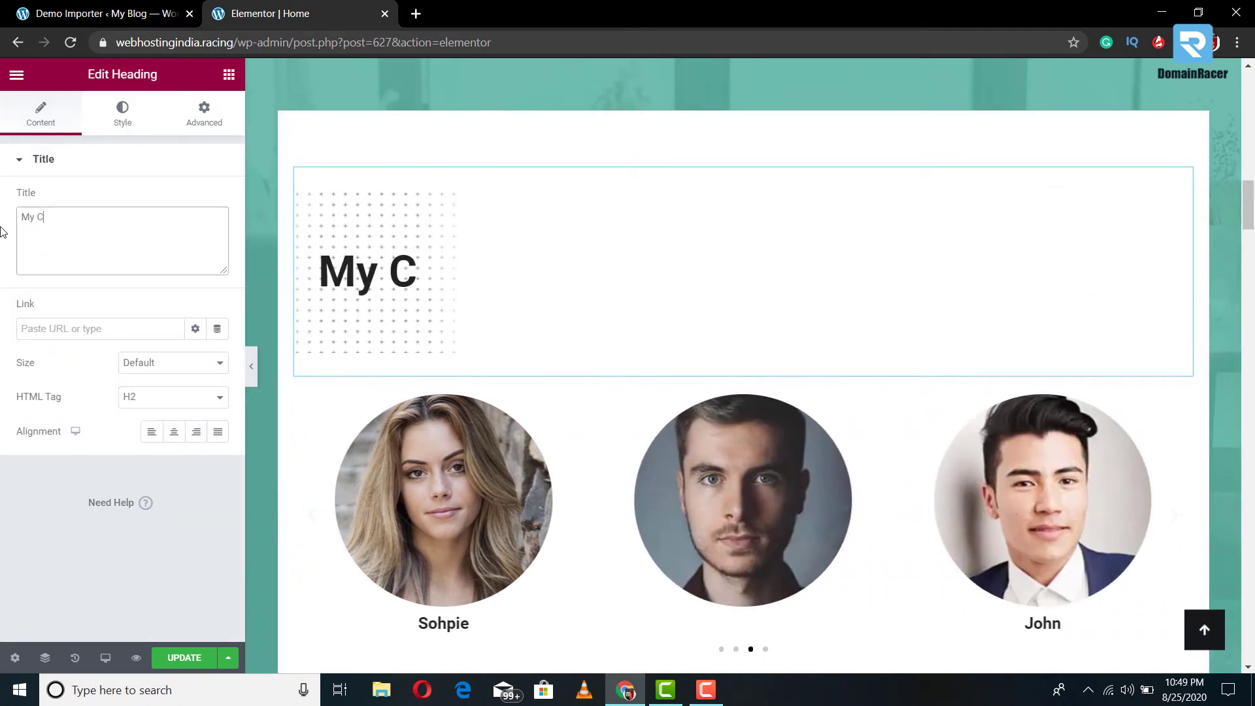
type("lients")
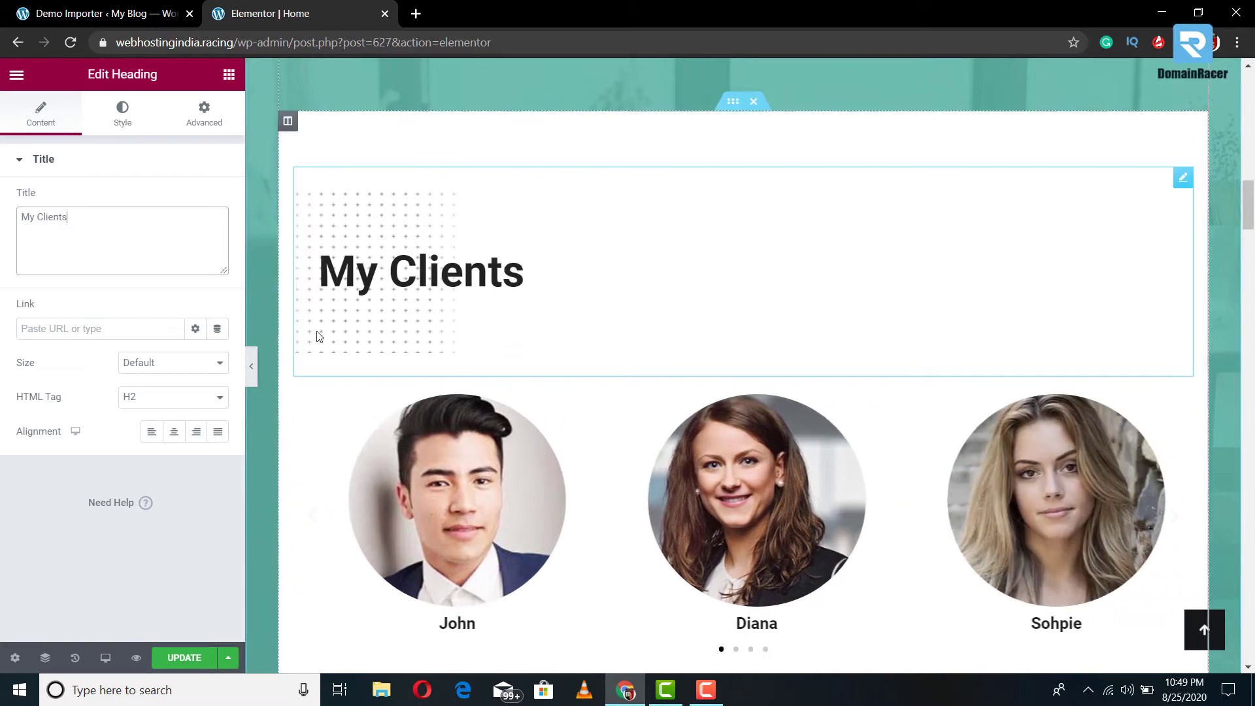
scroll(318, 347, "down", 5)
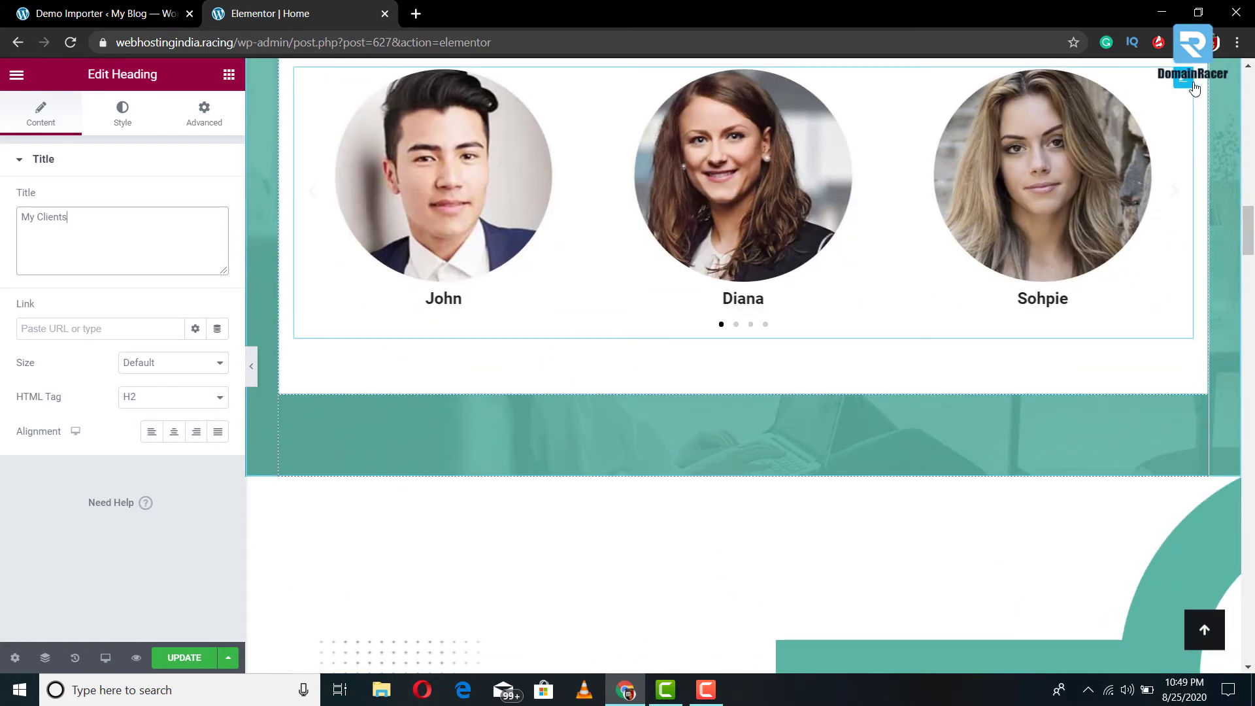
Open the team Image Carousel's gallery, close it unchanged, and scroll to the Services section.
left_click(396, 218)
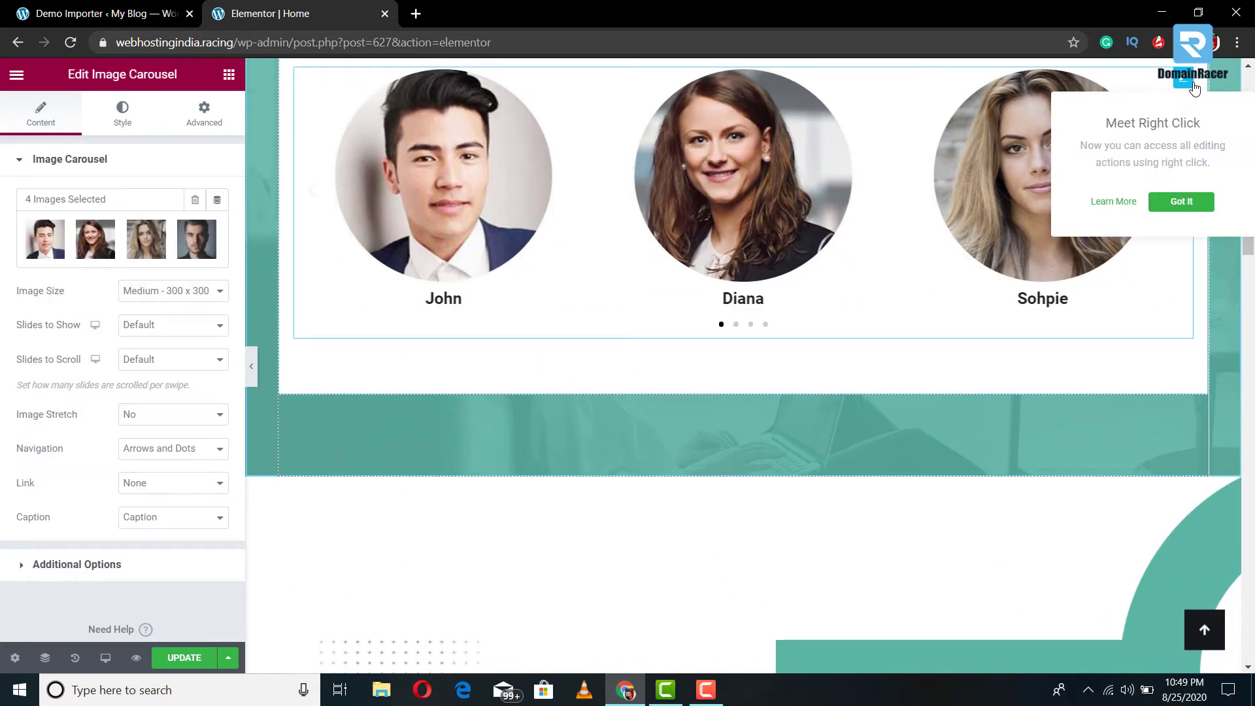
left_click(101, 236)
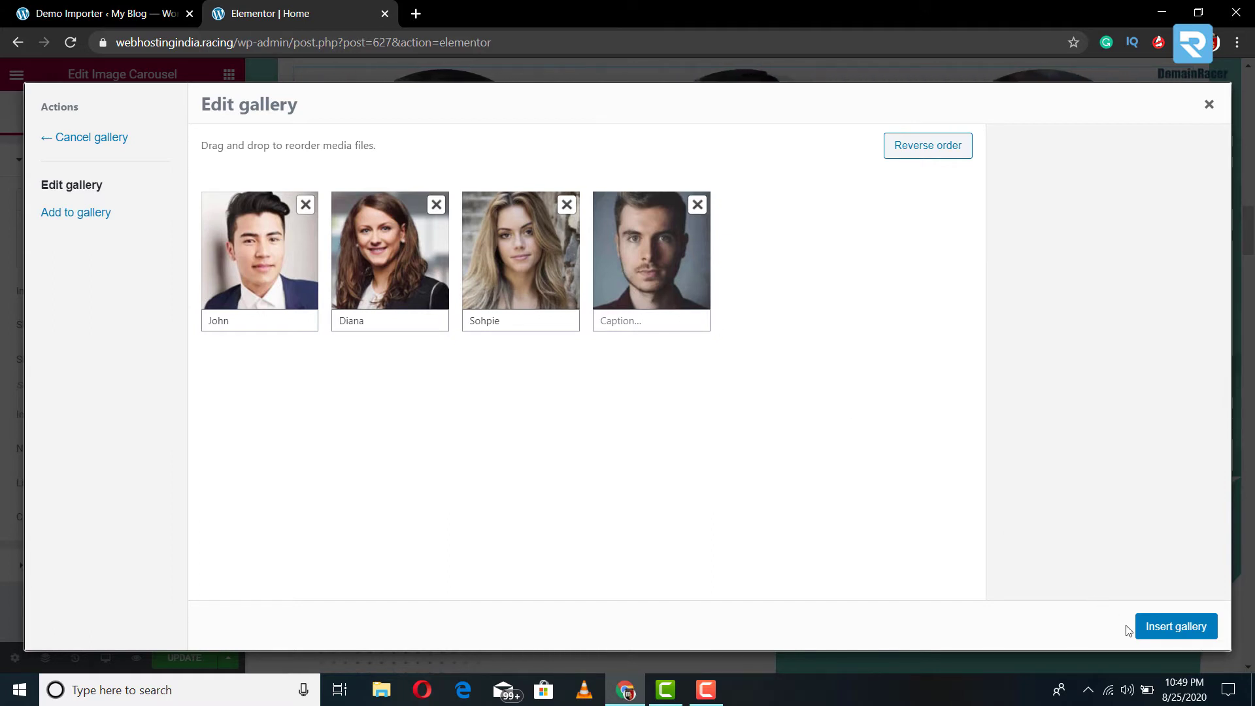
left_click(1208, 105)
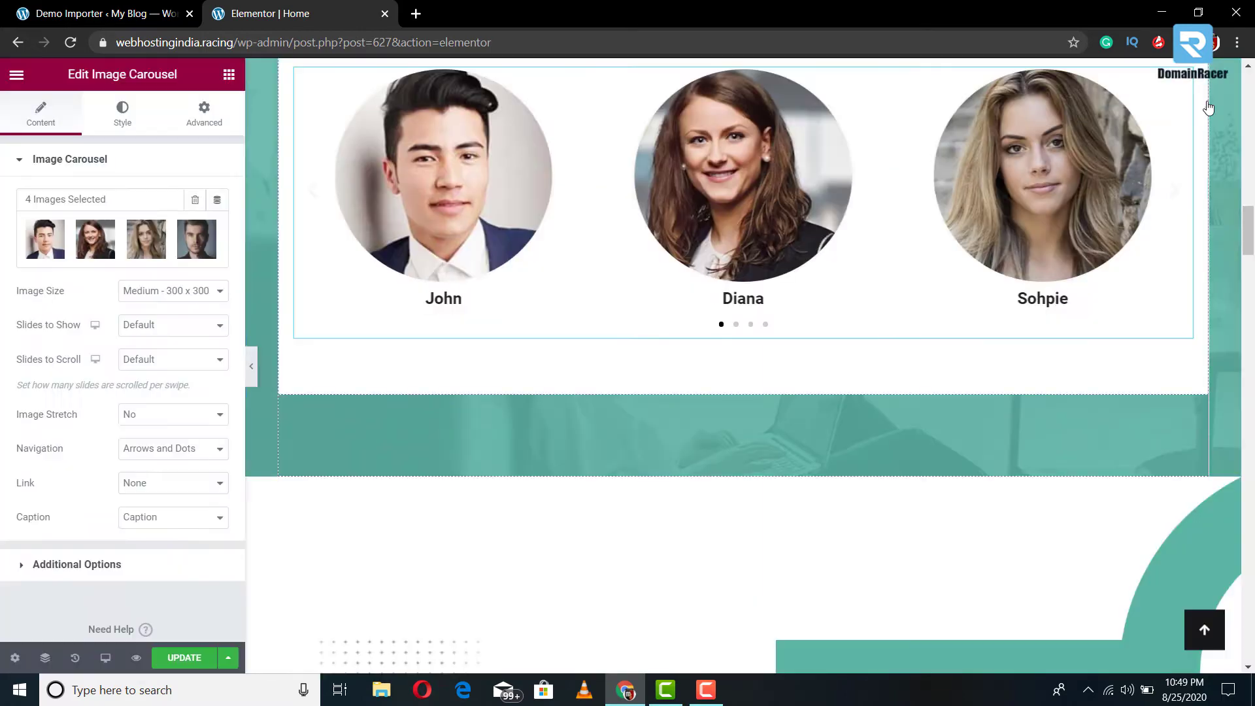
scroll(919, 456, "down", 5)
scroll(919, 453, "down", 3)
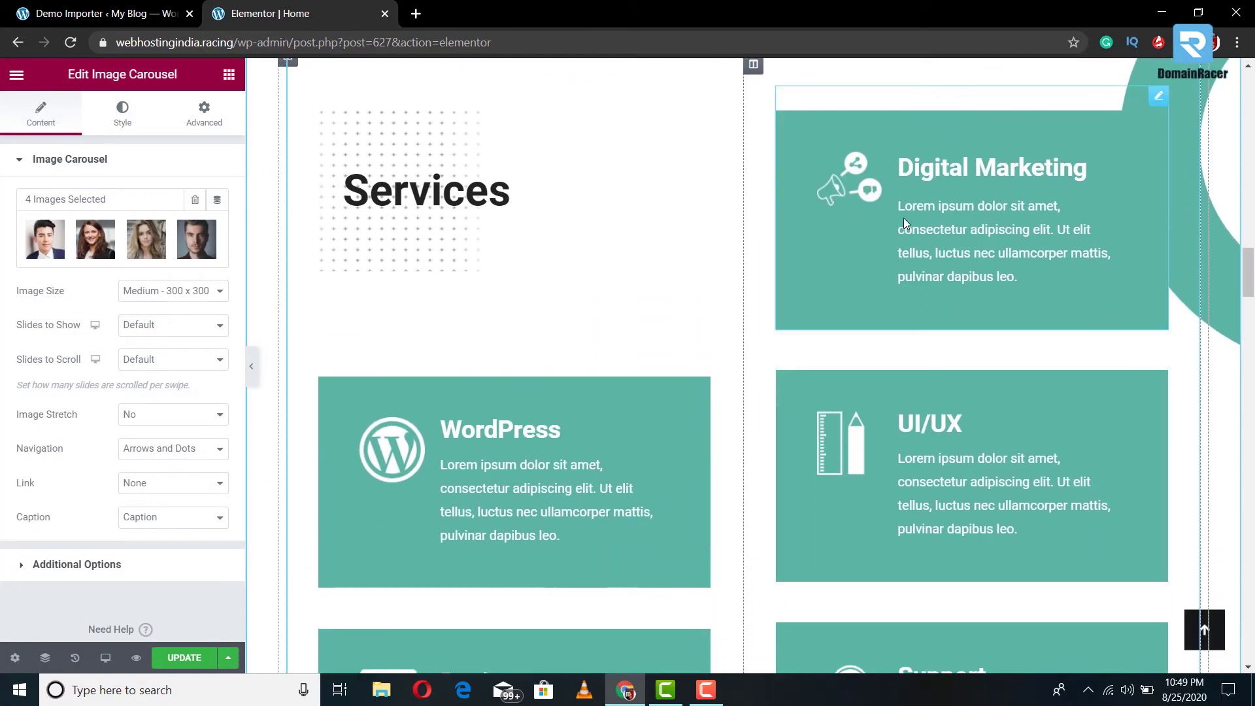
scroll(627, 483, "down", 2)
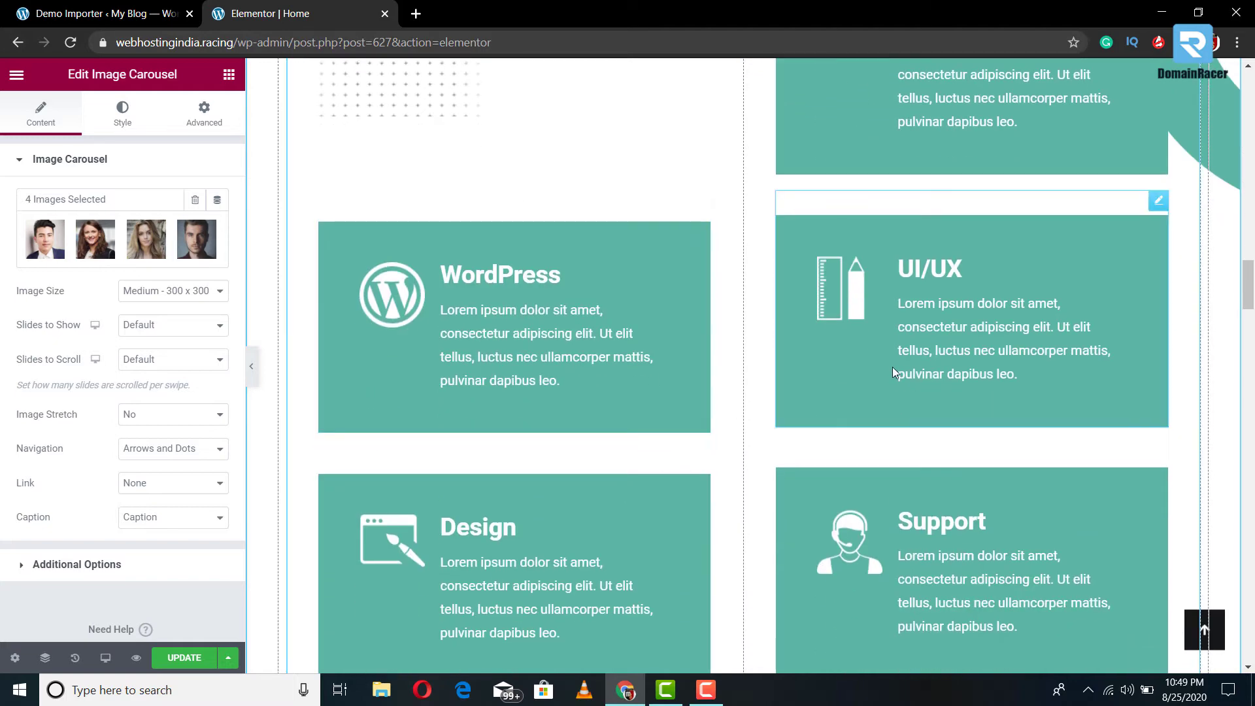
scroll(877, 515, "down", 3)
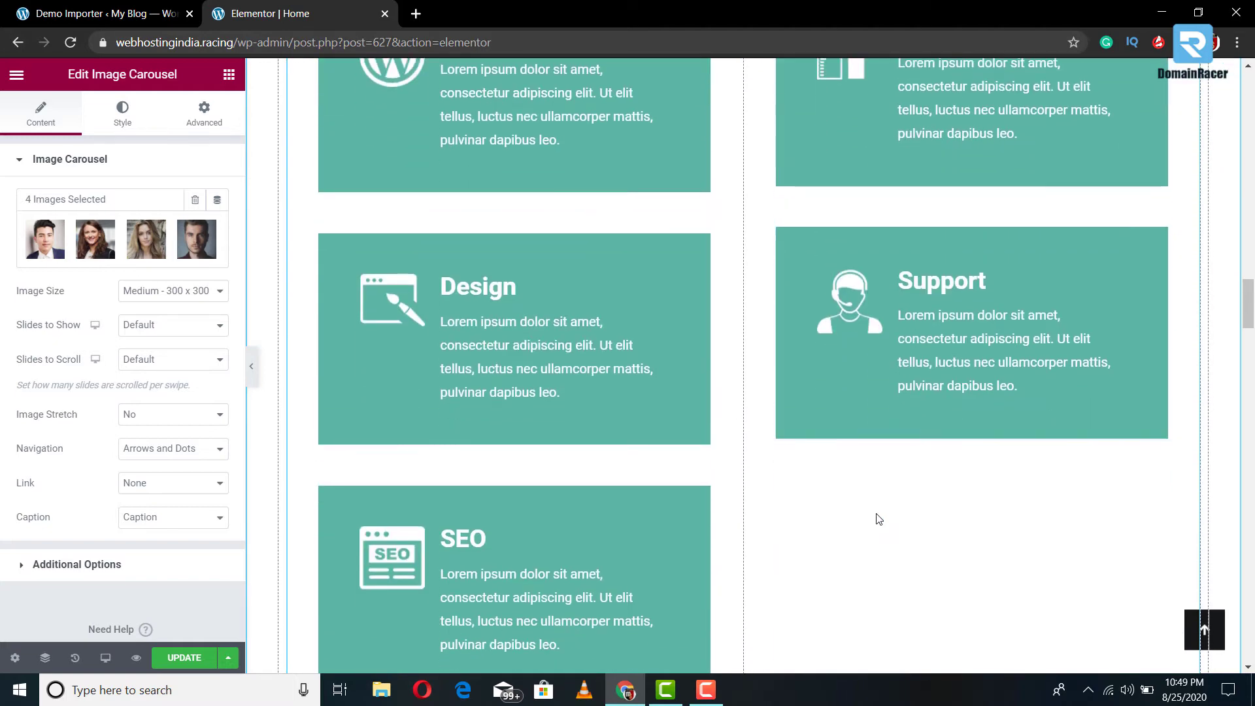
scroll(829, 364, "up", 3)
scroll(829, 366, "down", 4)
scroll(774, 496, "up", 4)
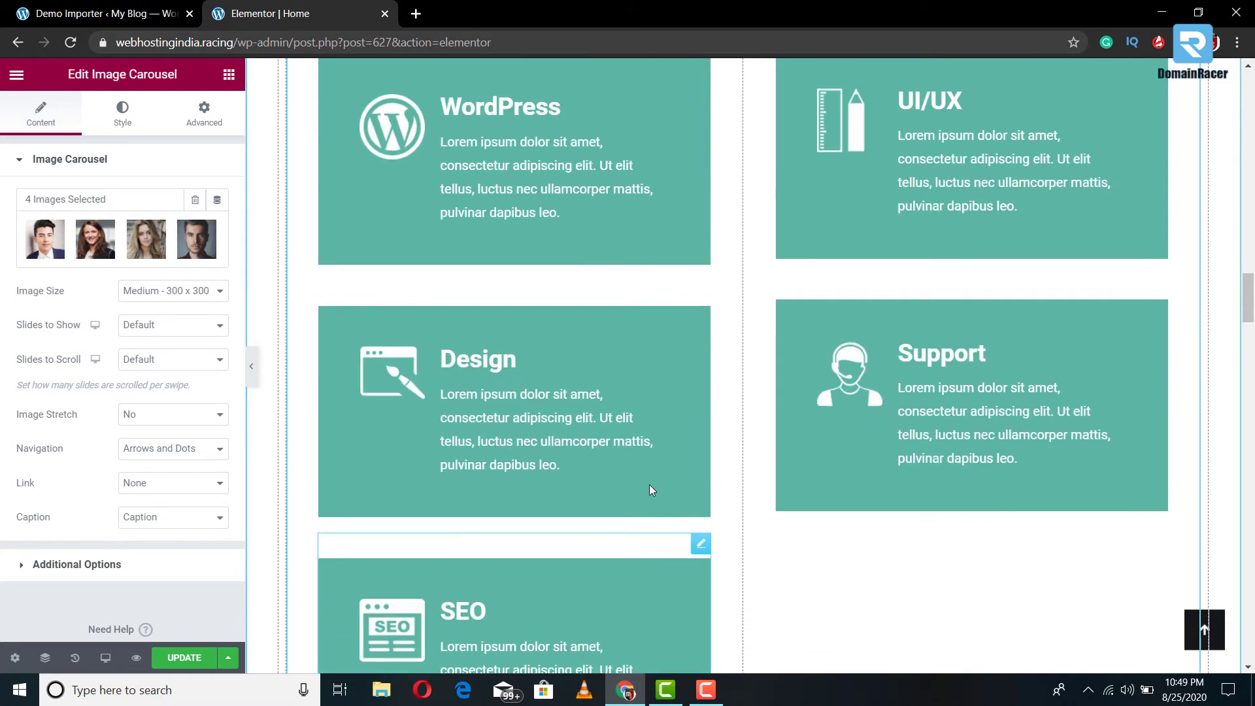
scroll(953, 540, "up", 3)
scroll(954, 545, "down", 3)
scroll(954, 548, "up", 3)
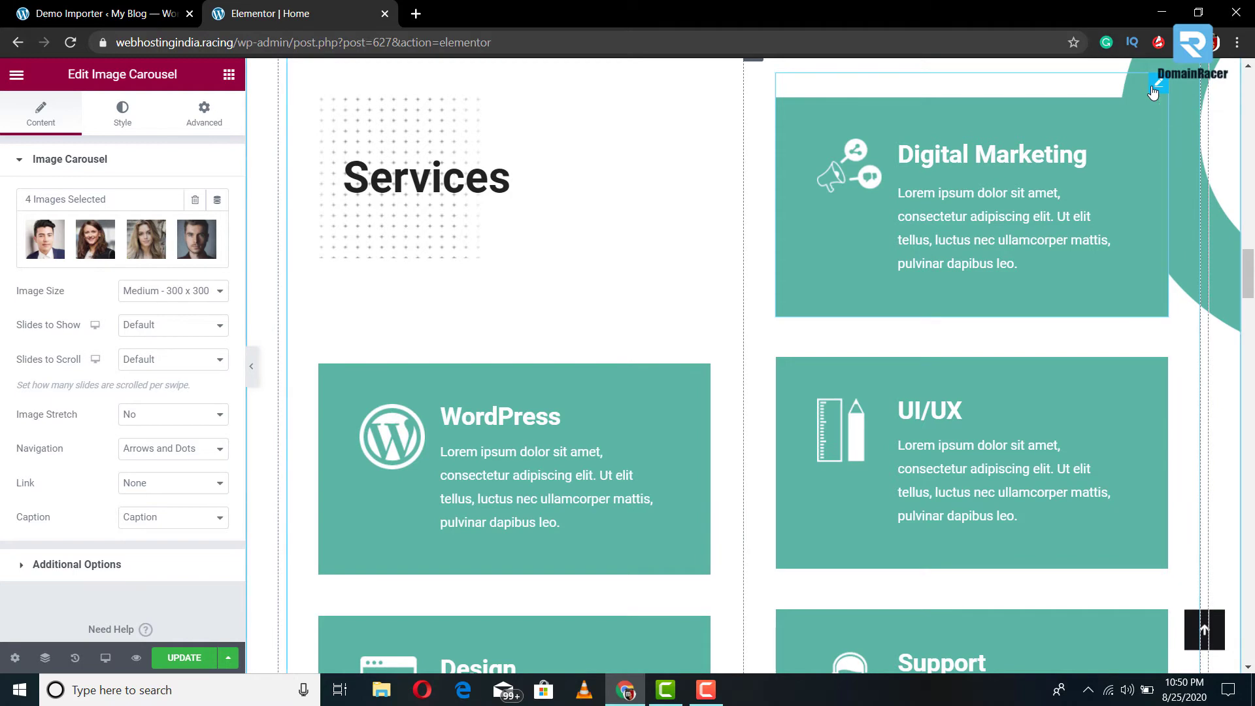
Change the Digital Marketing service box title to 'Java', leaving its description unchanged.
left_click(1157, 83)
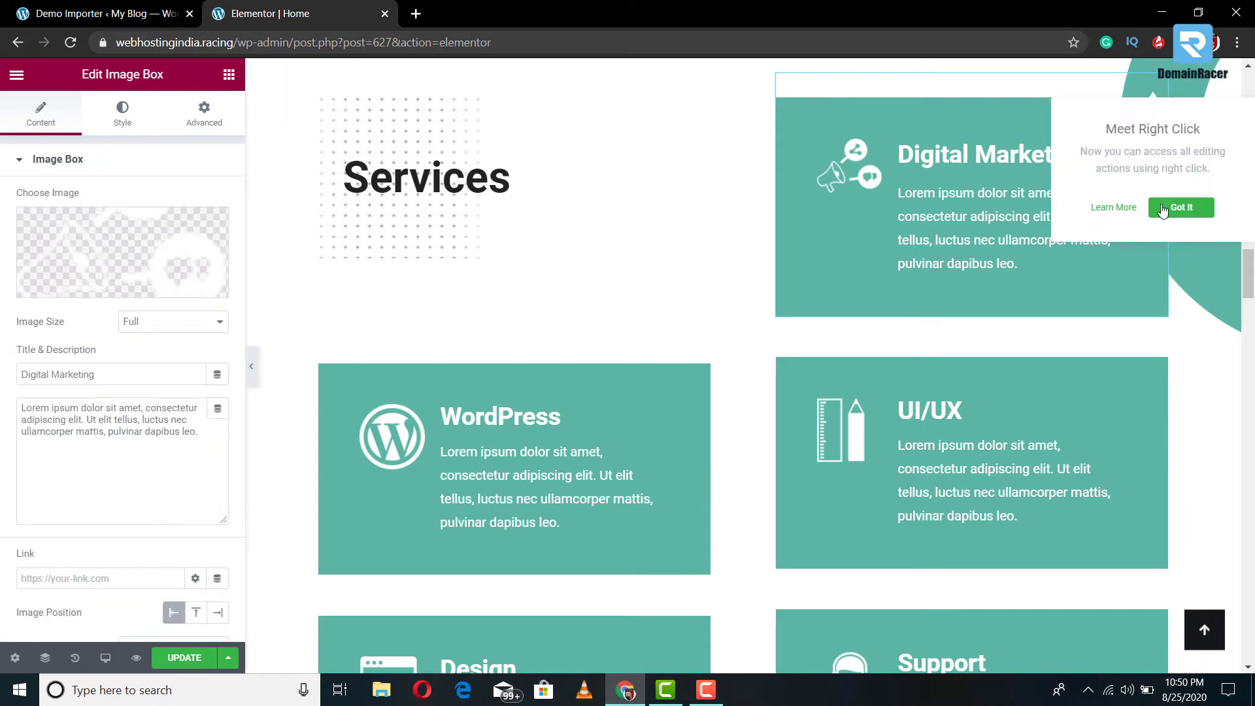
left_click(1161, 208)
scroll(1162, 213, "up", 1)
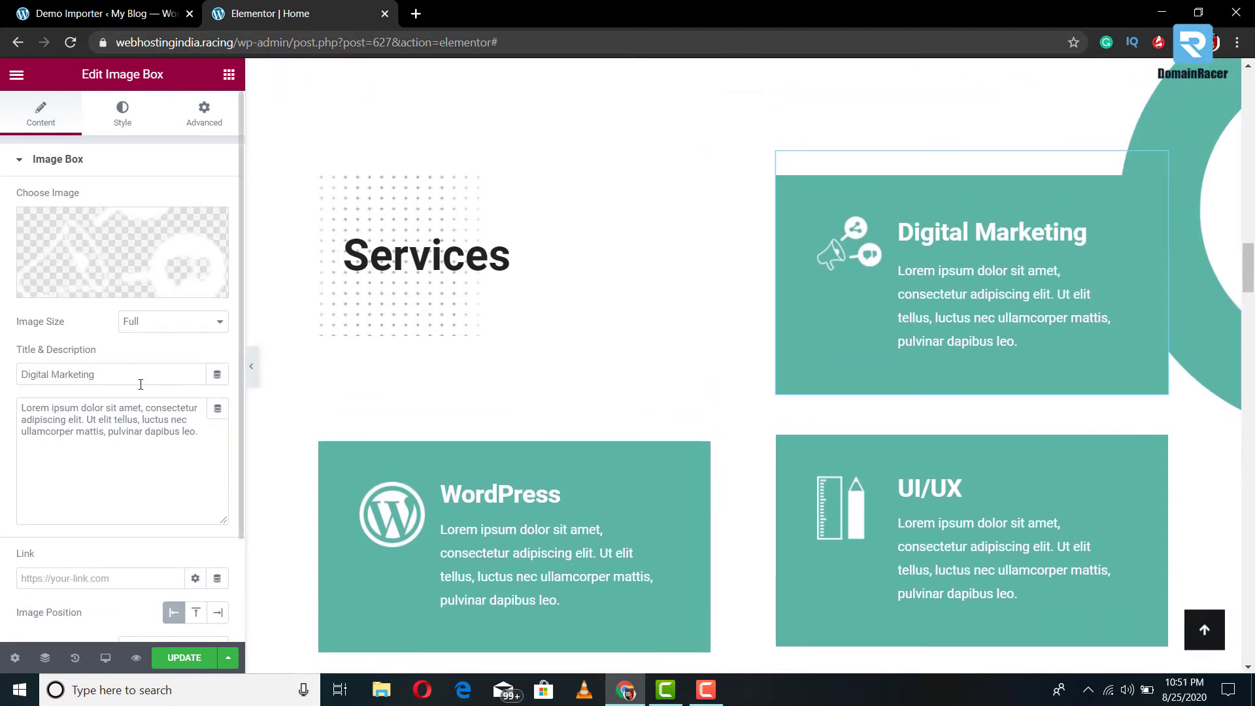
triple_click(140, 379)
type("Java")
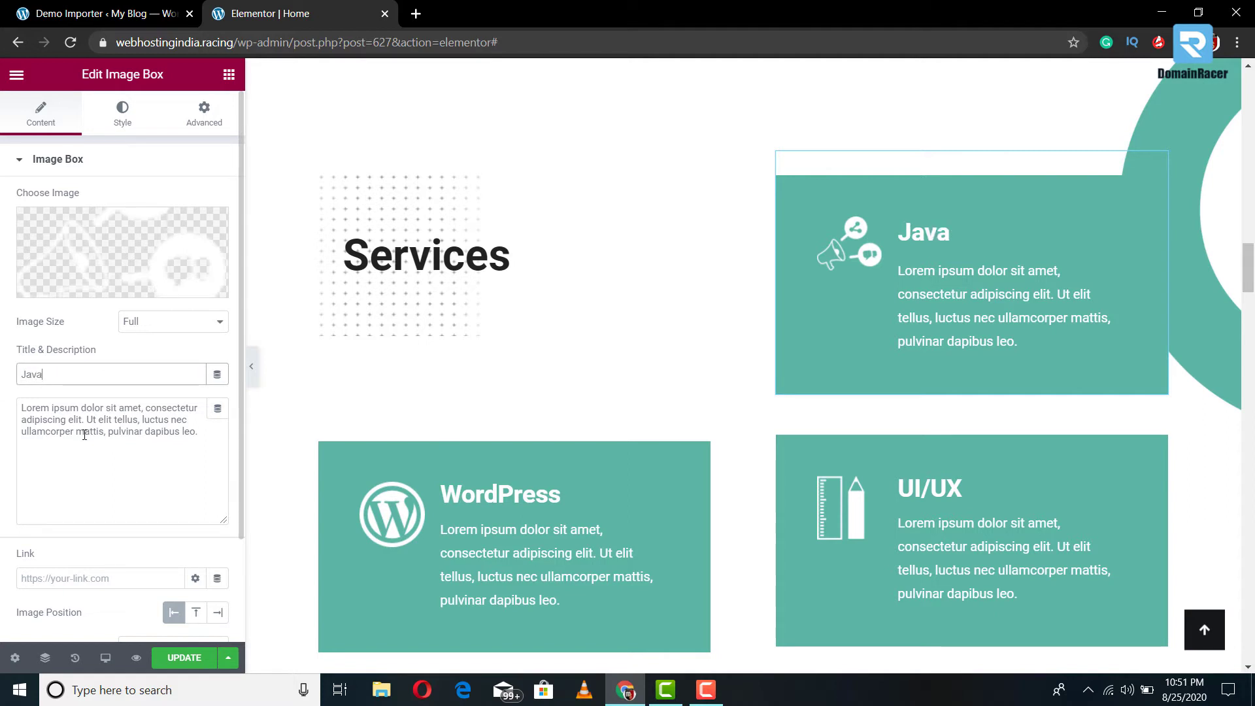
left_click_drag(84, 435, 19, 409)
left_click(107, 488)
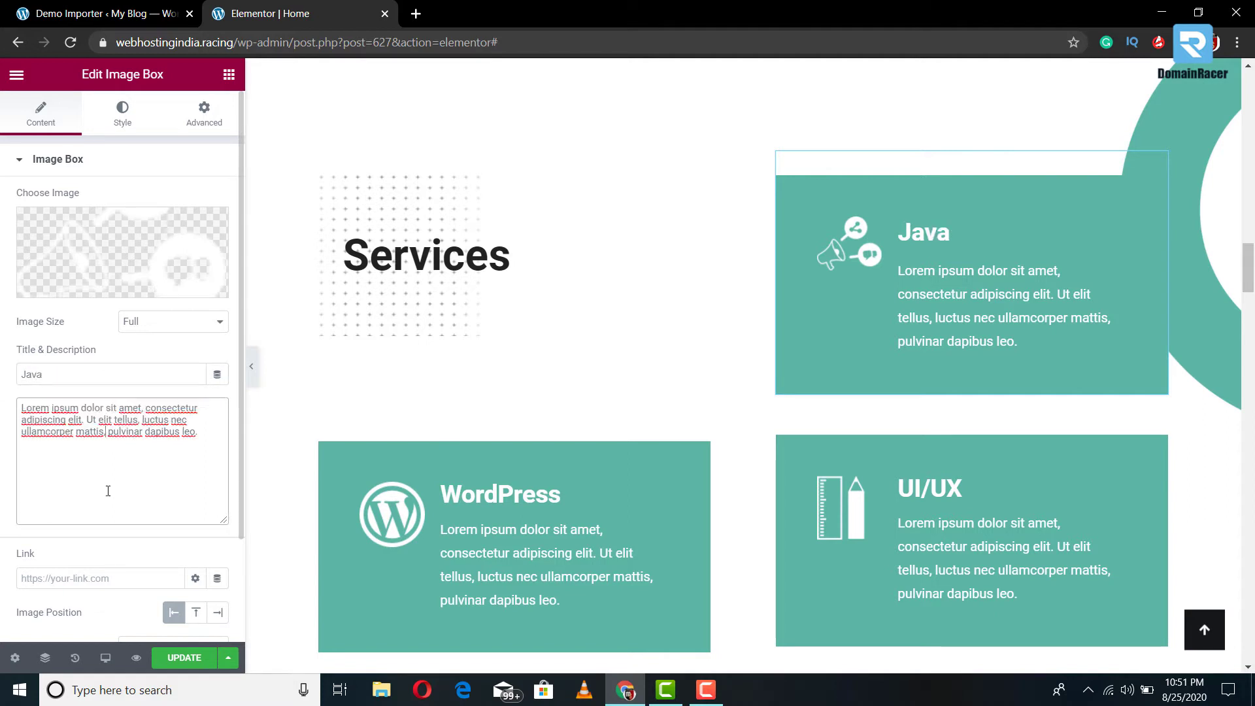
Check the box image's media picker without choosing an image, then scroll down the page.
left_click(148, 269)
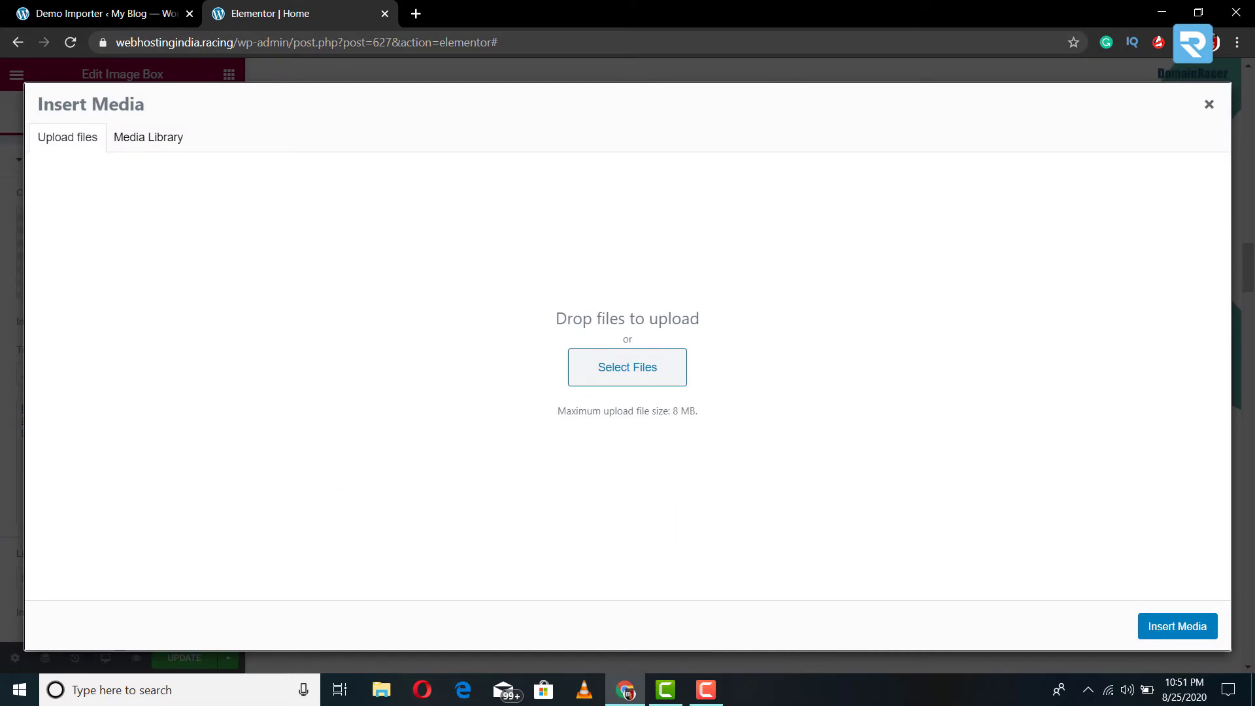
left_click(1209, 105)
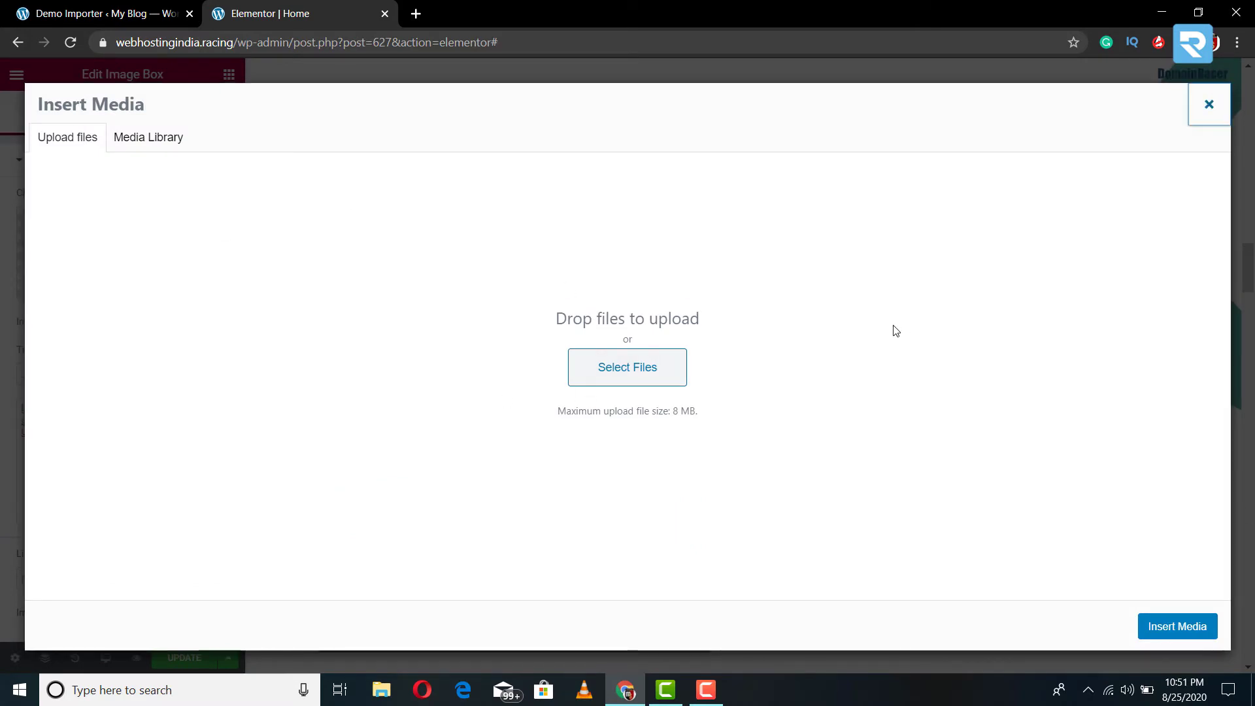
scroll(879, 307, "down", 1)
scroll(878, 292, "down", 14)
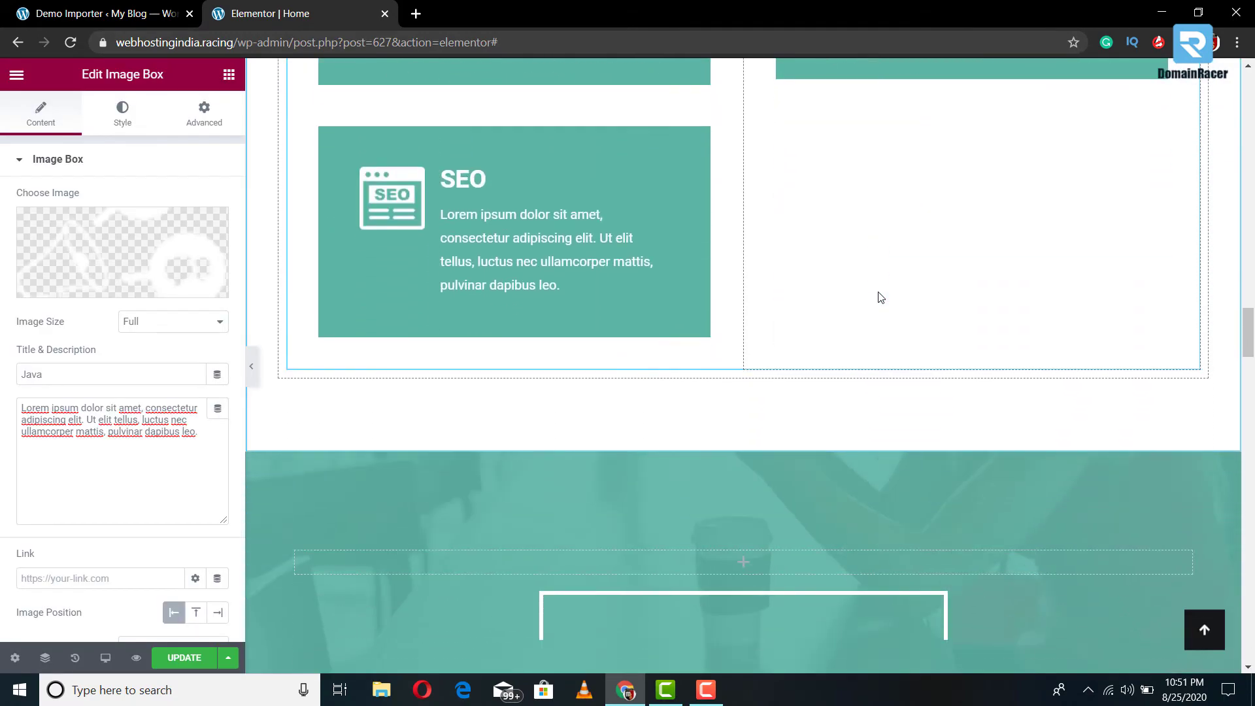
scroll(879, 298, "down", 5)
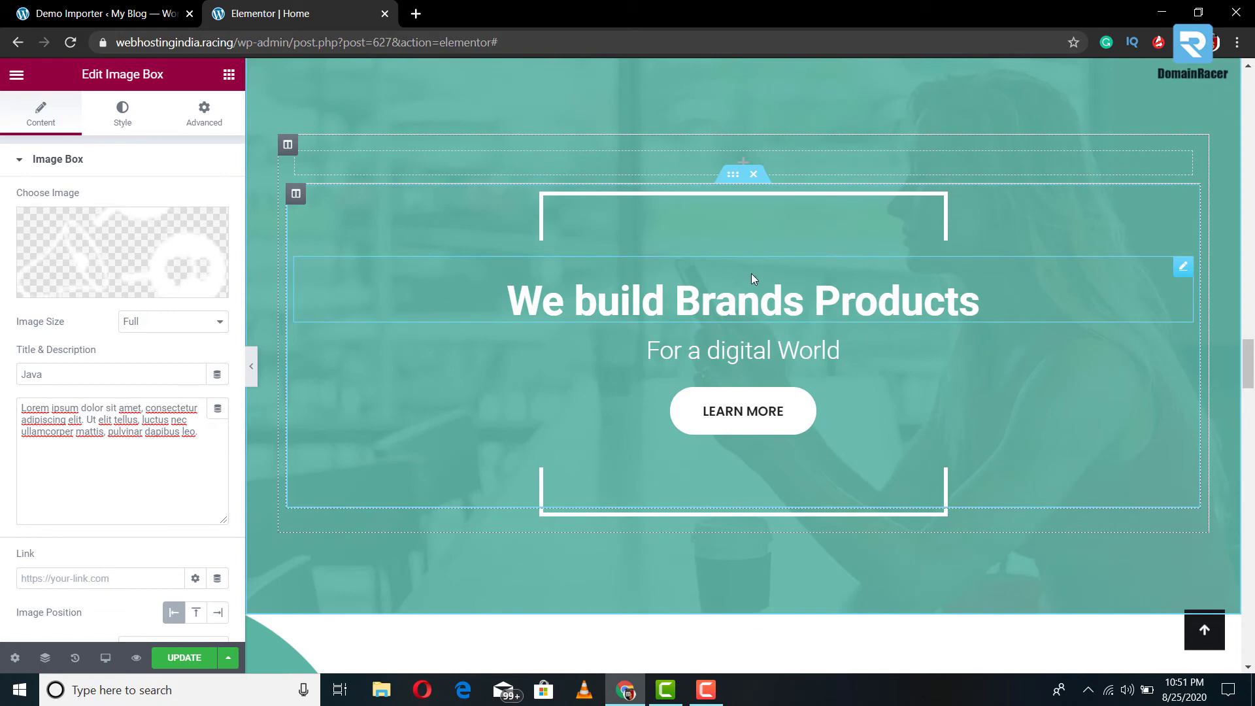
Delete the '#' from the hero LEARN MORE button's Link field so it carries no link.
left_click(737, 417)
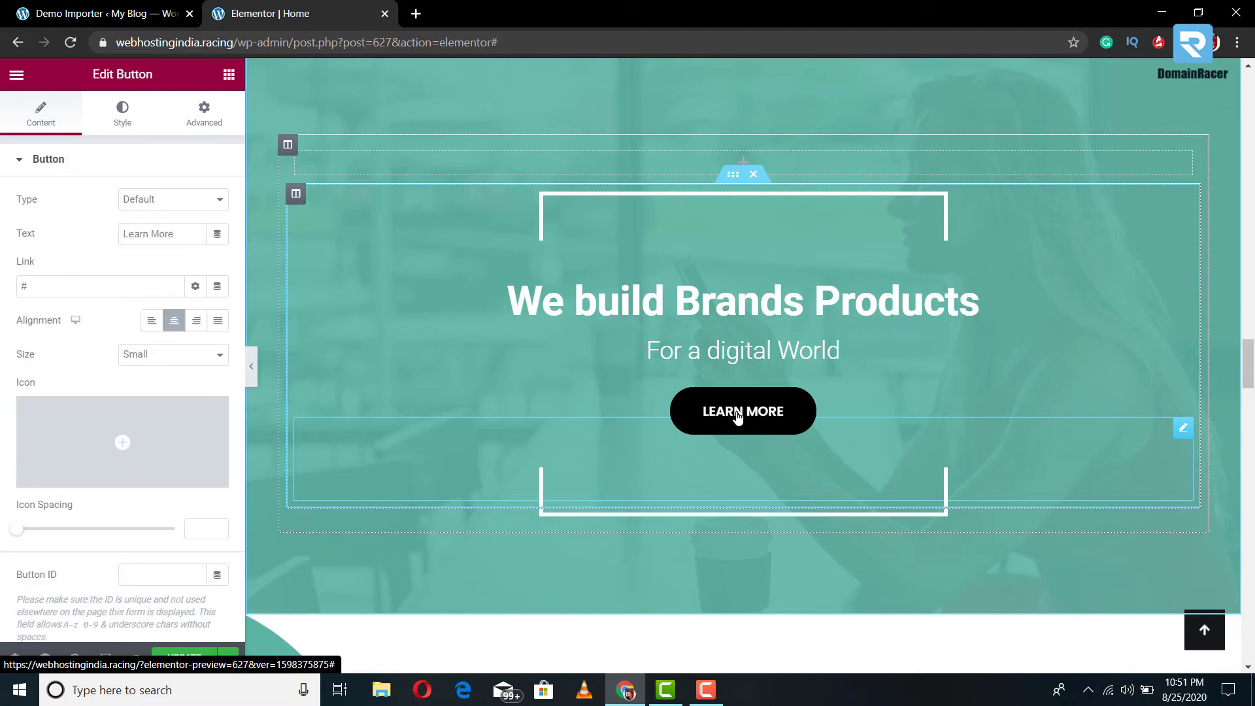
left_click(19, 284)
double_click(20, 285)
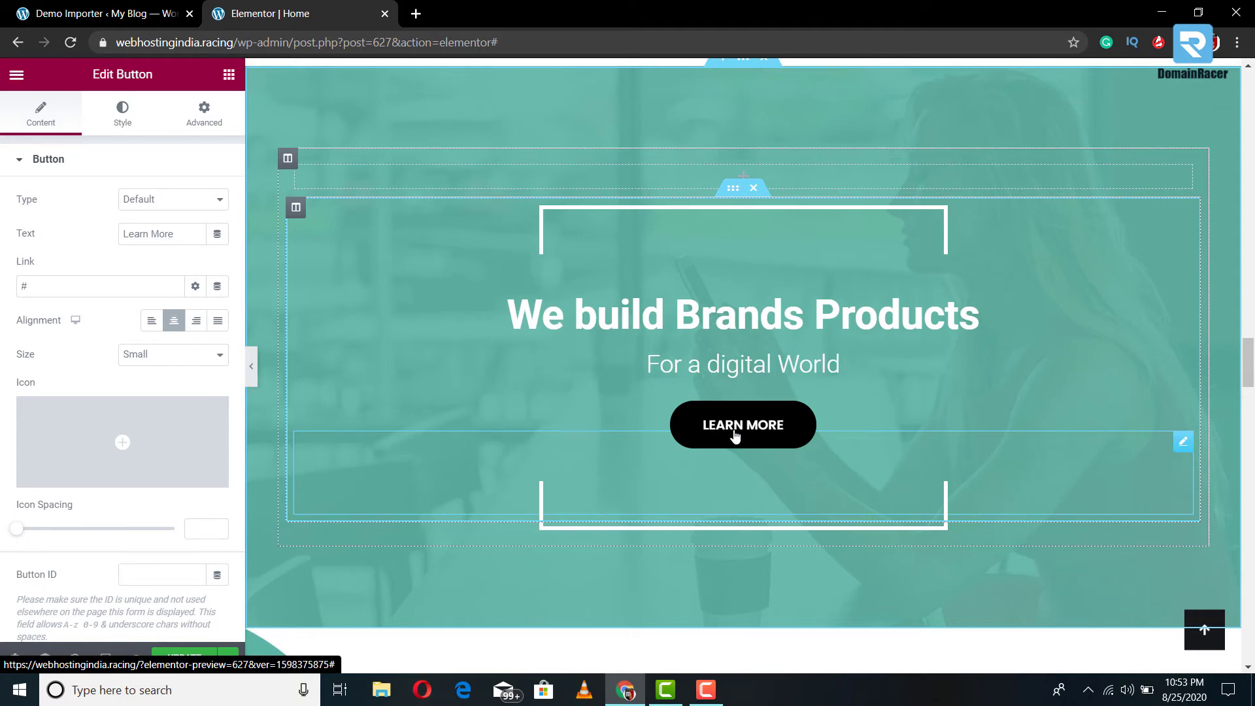
left_click(67, 286)
key("BackSpace")
left_click(207, 651)
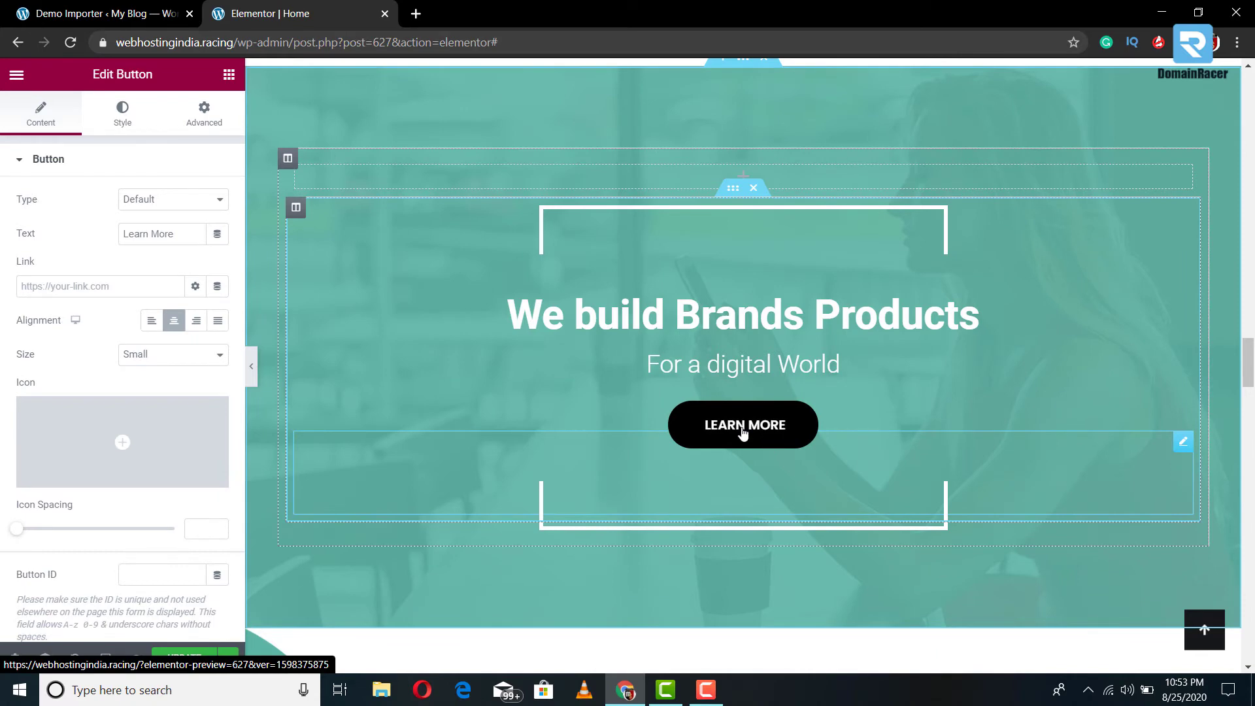
Scroll through the six-item Portfolio grid and back up to the True Coffee row.
scroll(743, 433, "down", 5)
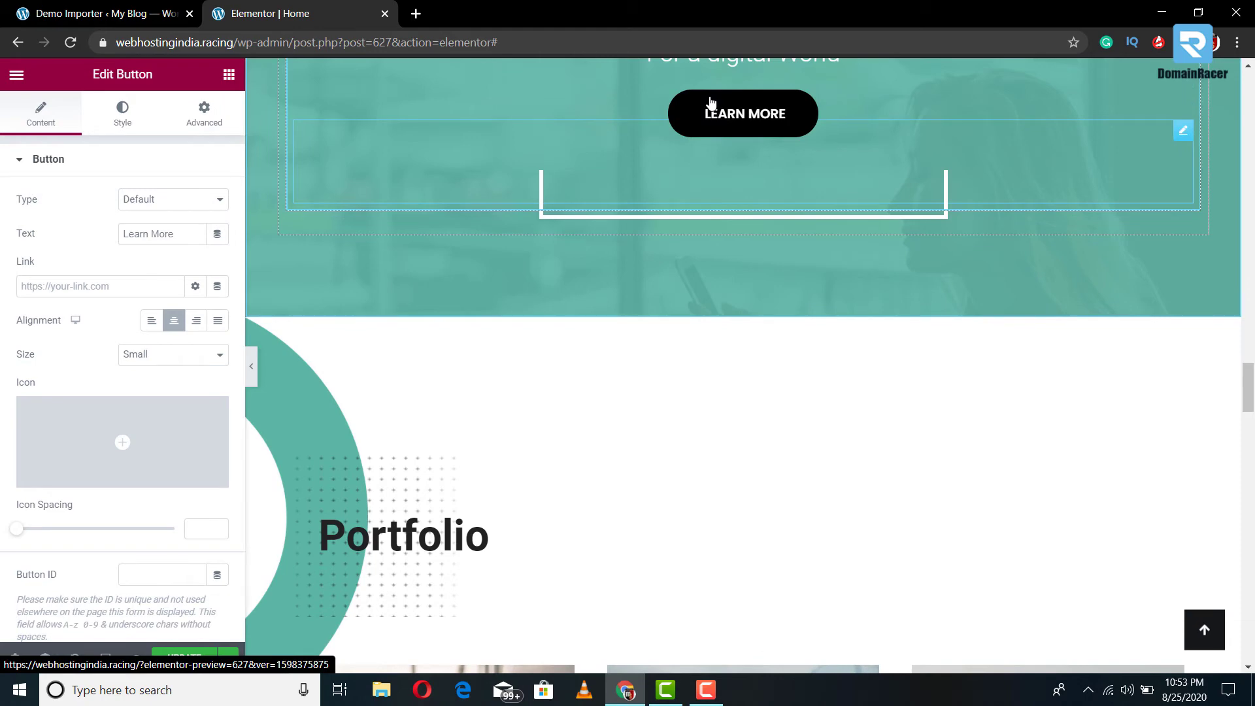
scroll(669, 359, "down", 6)
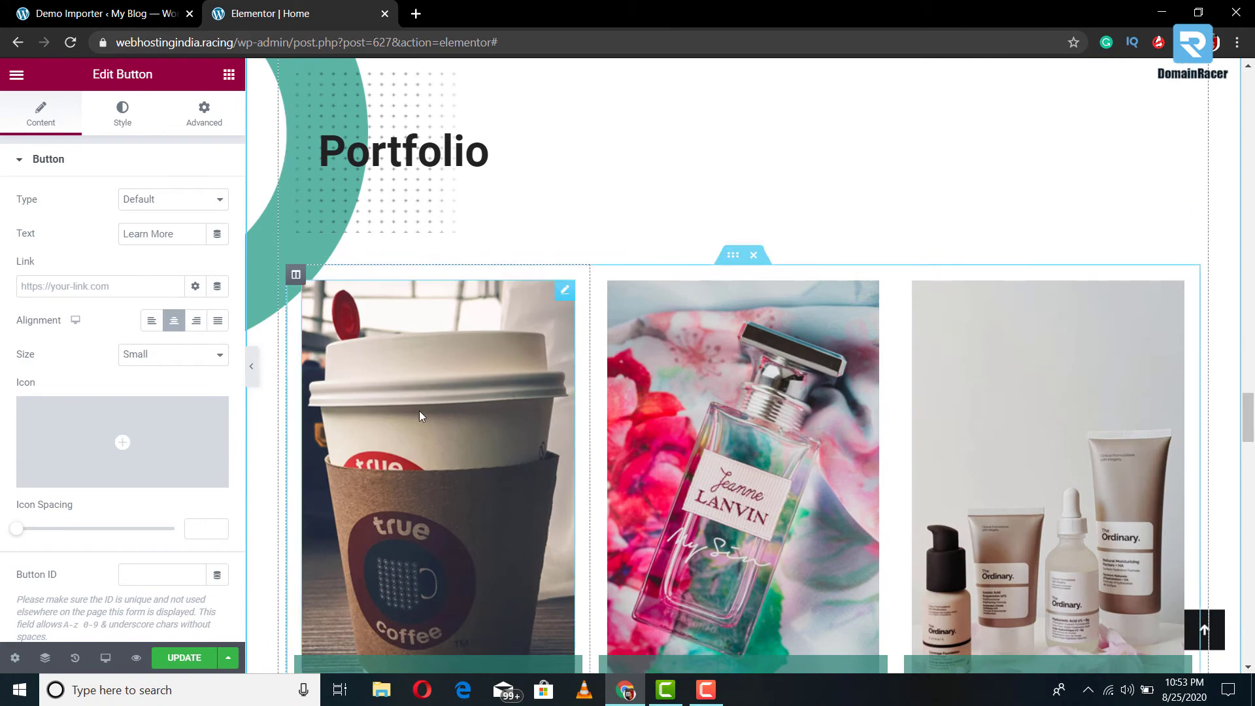
scroll(419, 413, "down", 2)
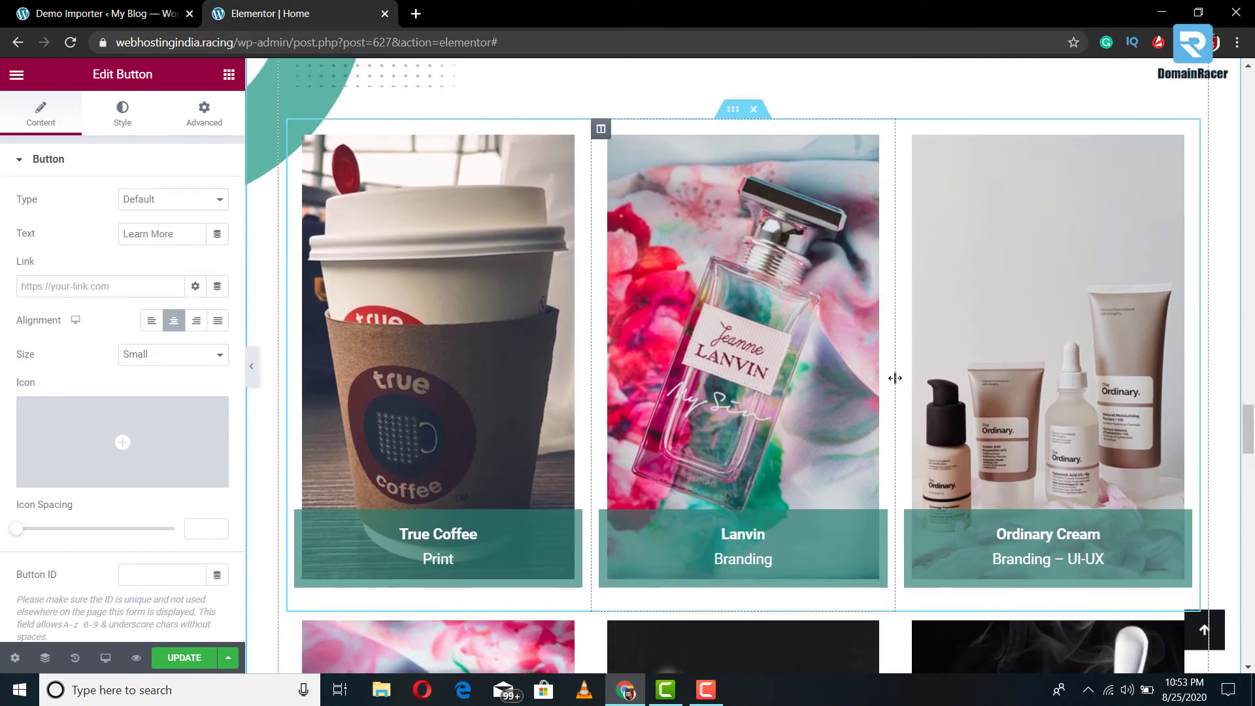
scroll(895, 378, "down", 1)
scroll(894, 377, "down", 4)
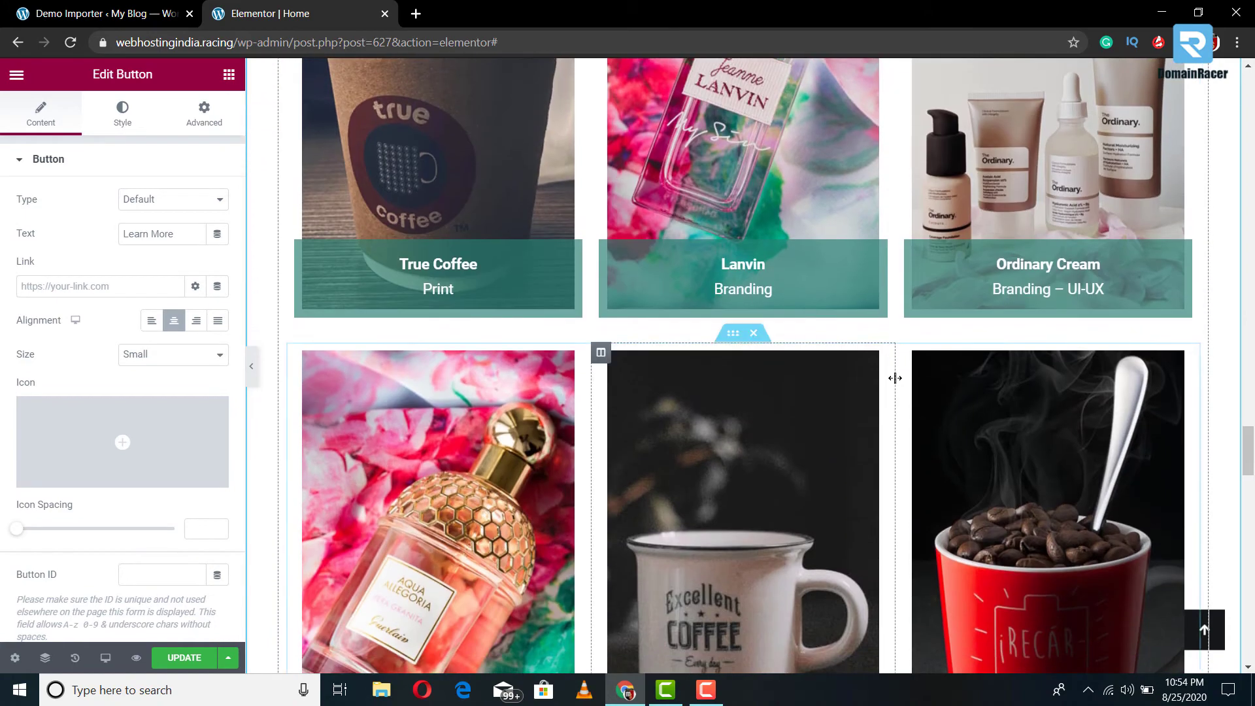
scroll(895, 377, "down", 4)
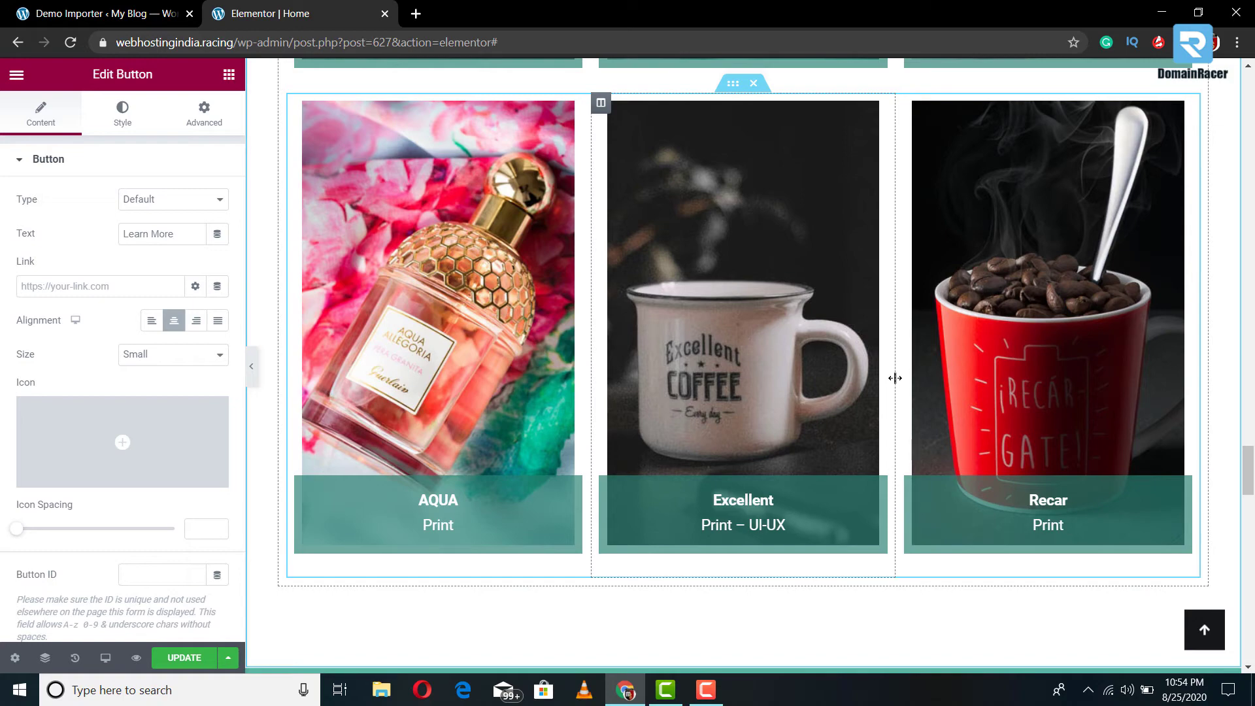
scroll(894, 378, "up", 7)
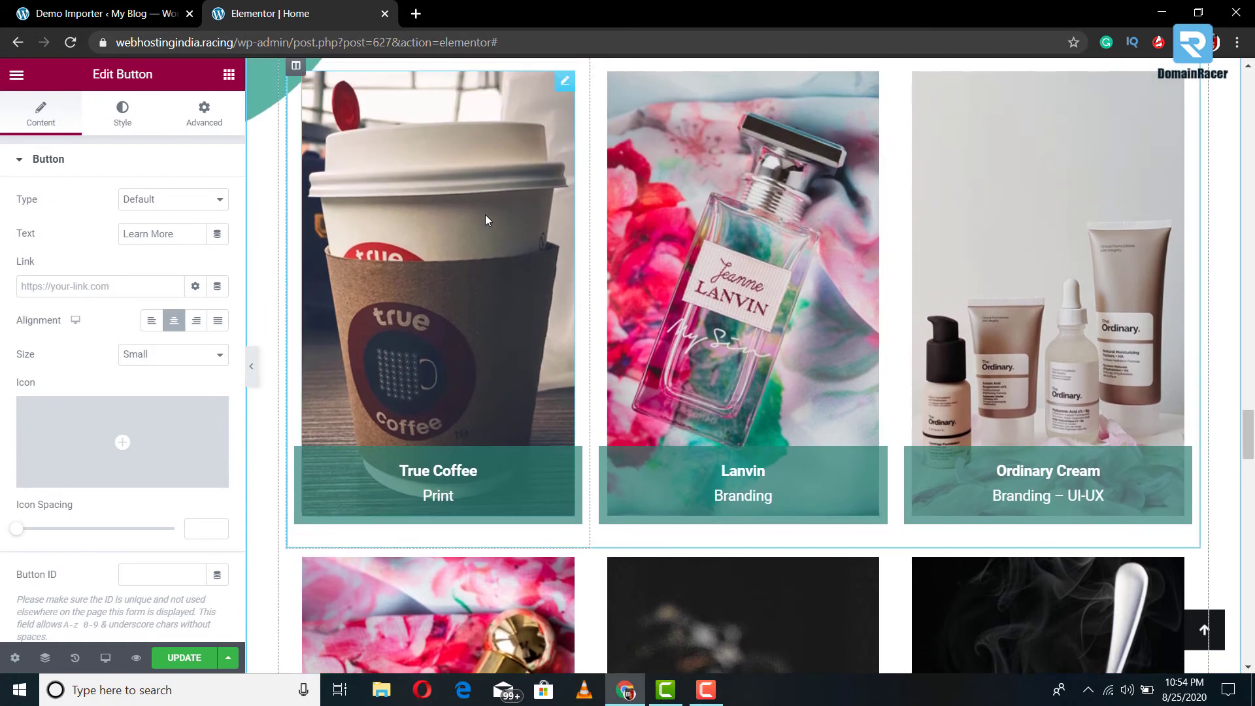
Browse the True Coffee image's Media Library and Upload files views, keeping the image unchanged.
left_click(484, 214)
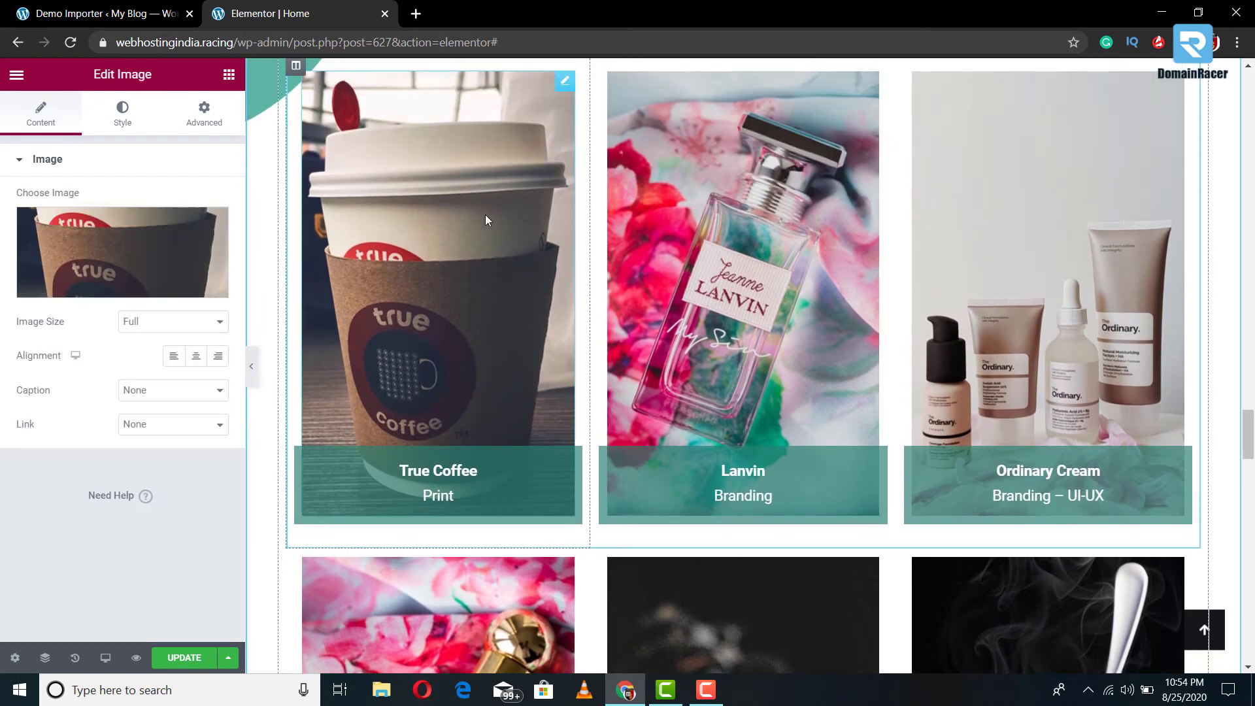
left_click(175, 268)
left_click(170, 151)
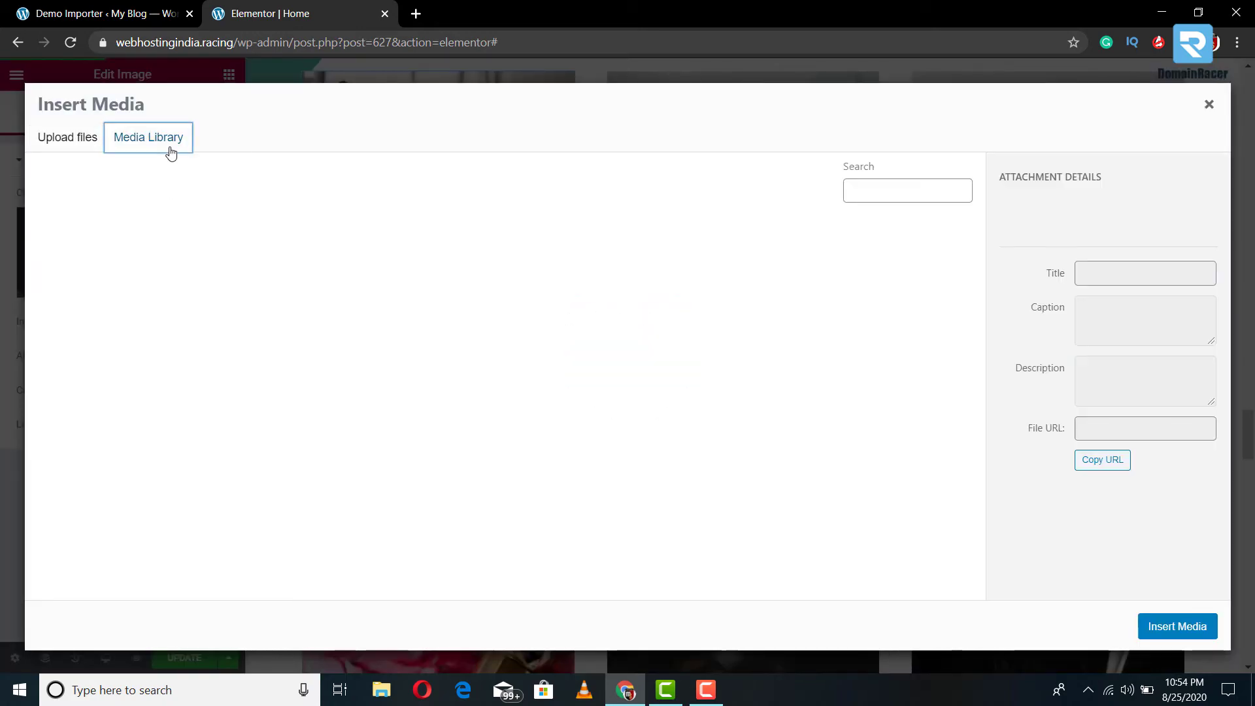
left_click(47, 137)
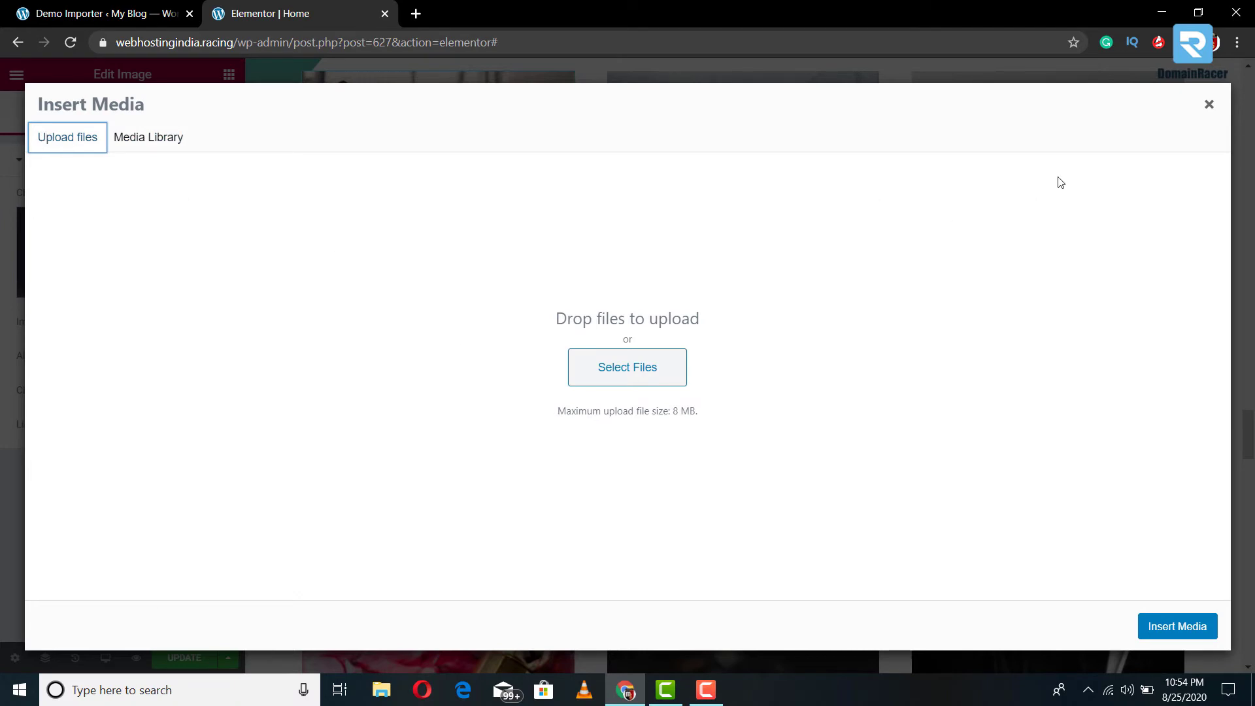
left_click(1208, 104)
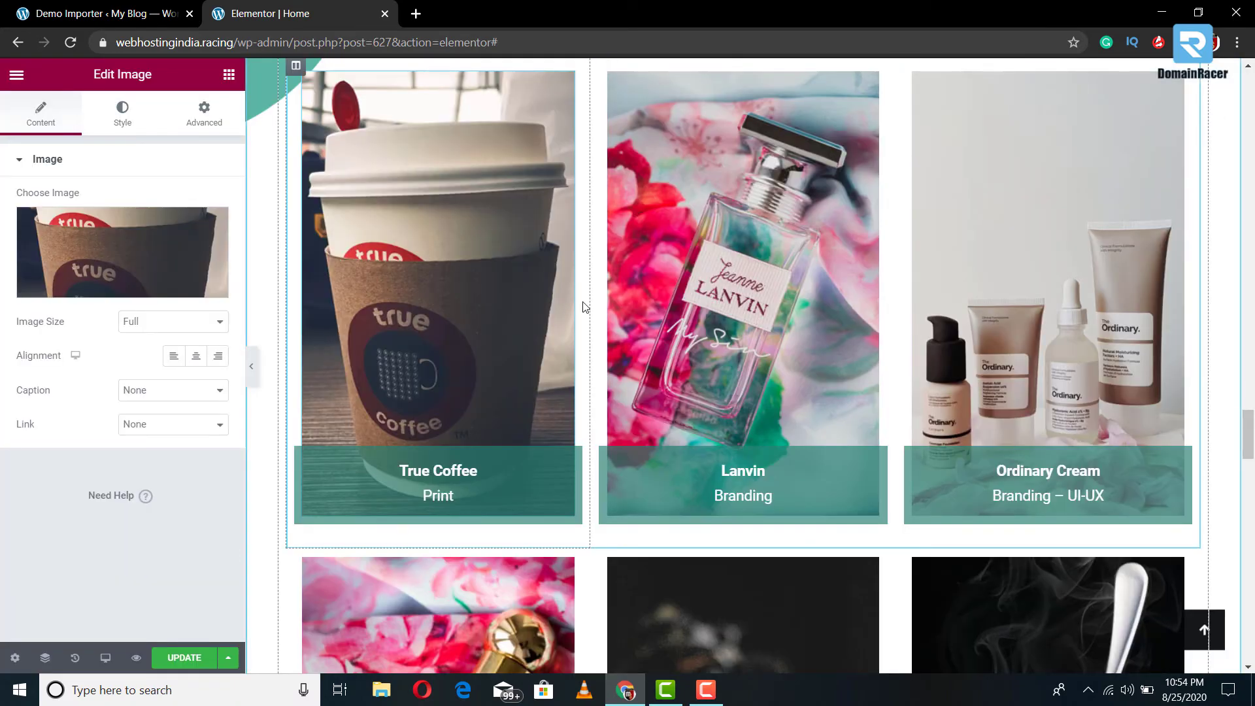
Open the 'True Coffee' / 'Print' caption widget for editing, leaving its text as is.
left_click(424, 514)
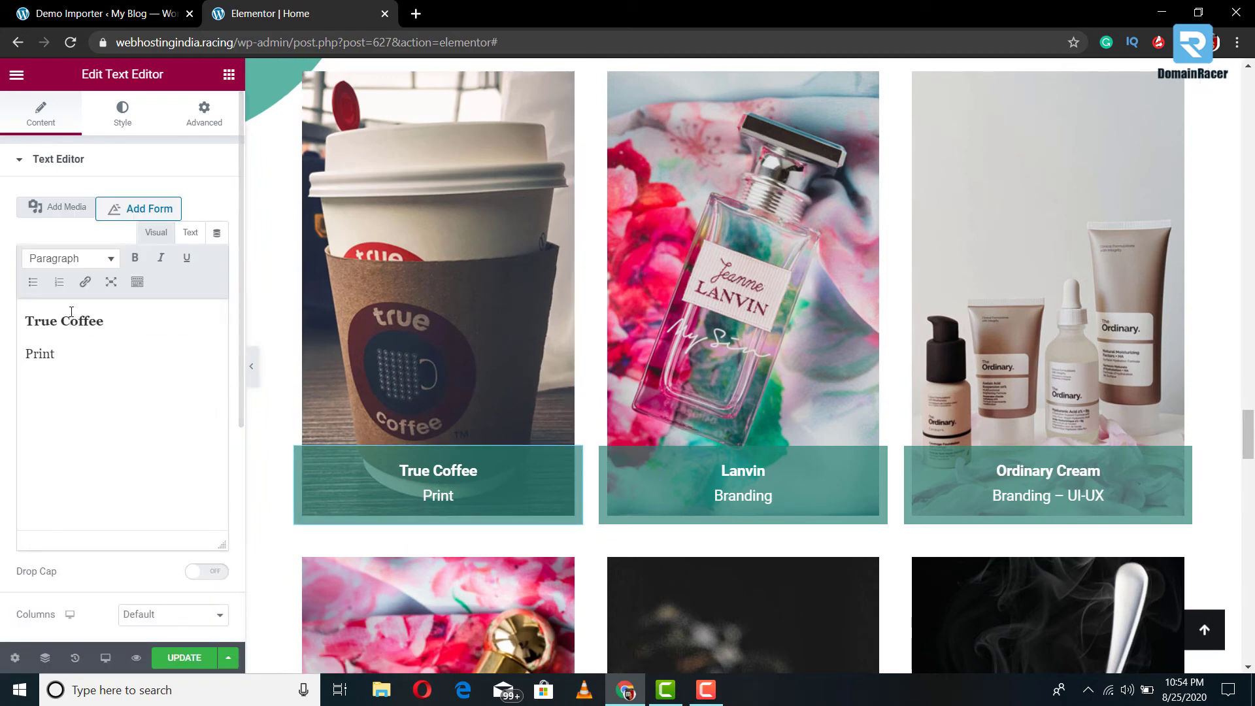
left_click_drag(108, 318, 9, 324)
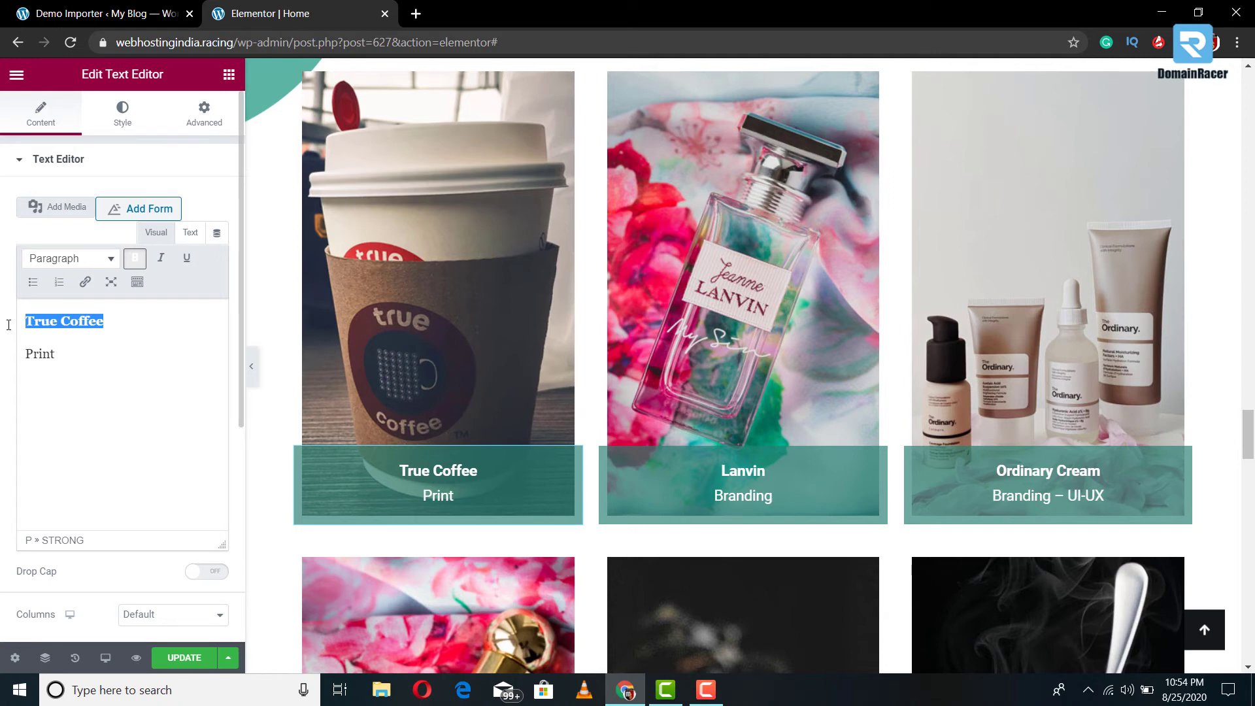
left_click(77, 322)
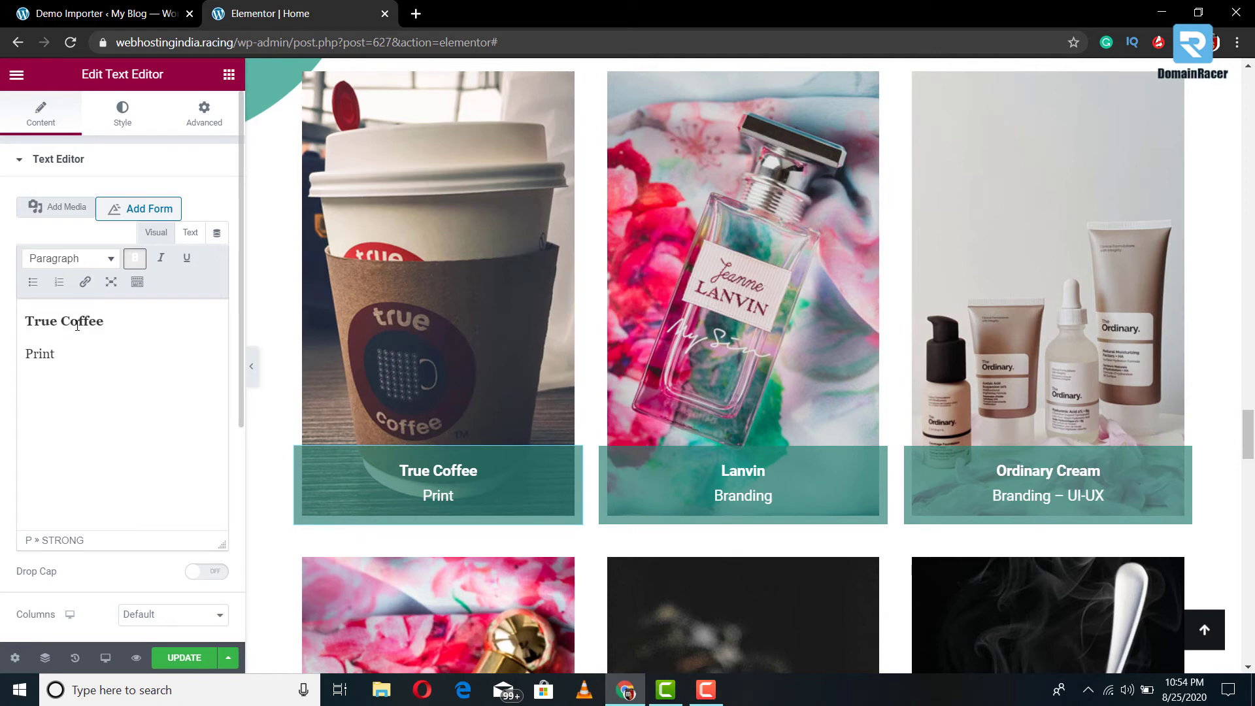
left_click(31, 350)
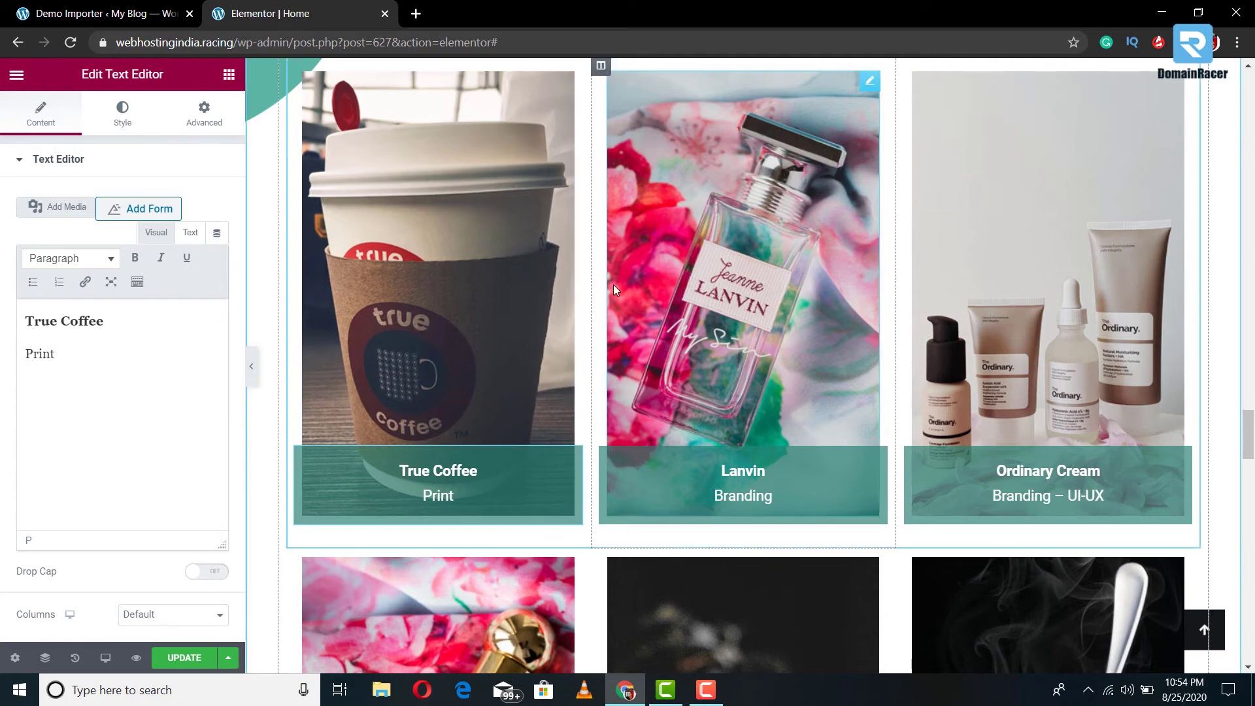
Inspect the first testimonial card's lorem ipsum text without changing it.
scroll(613, 285, "down", 1)
scroll(614, 289, "down", 15)
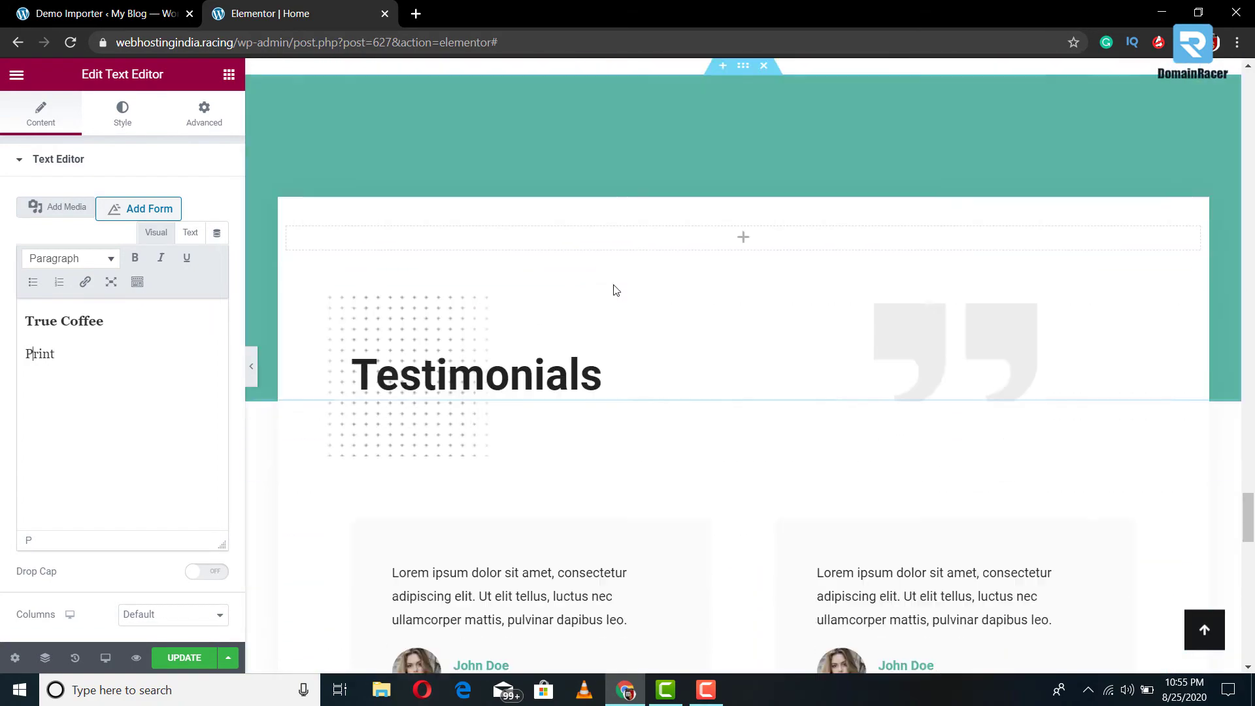
scroll(612, 287, "down", 3)
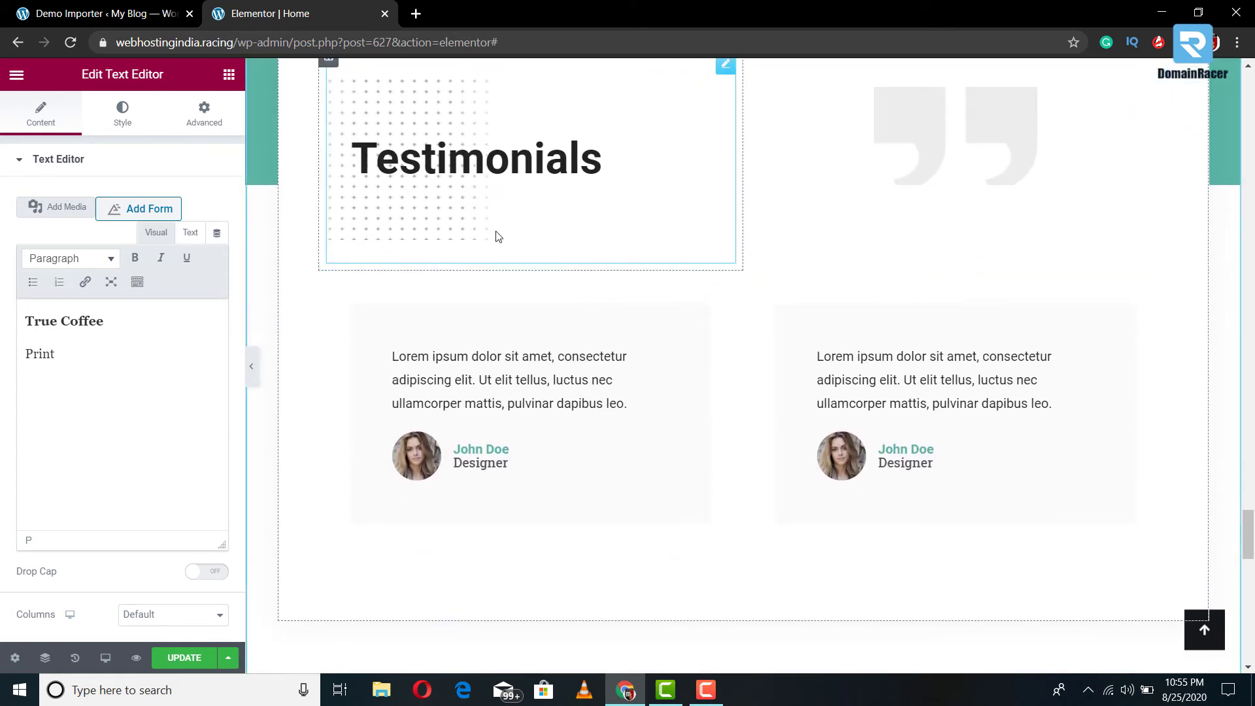
left_click(580, 380)
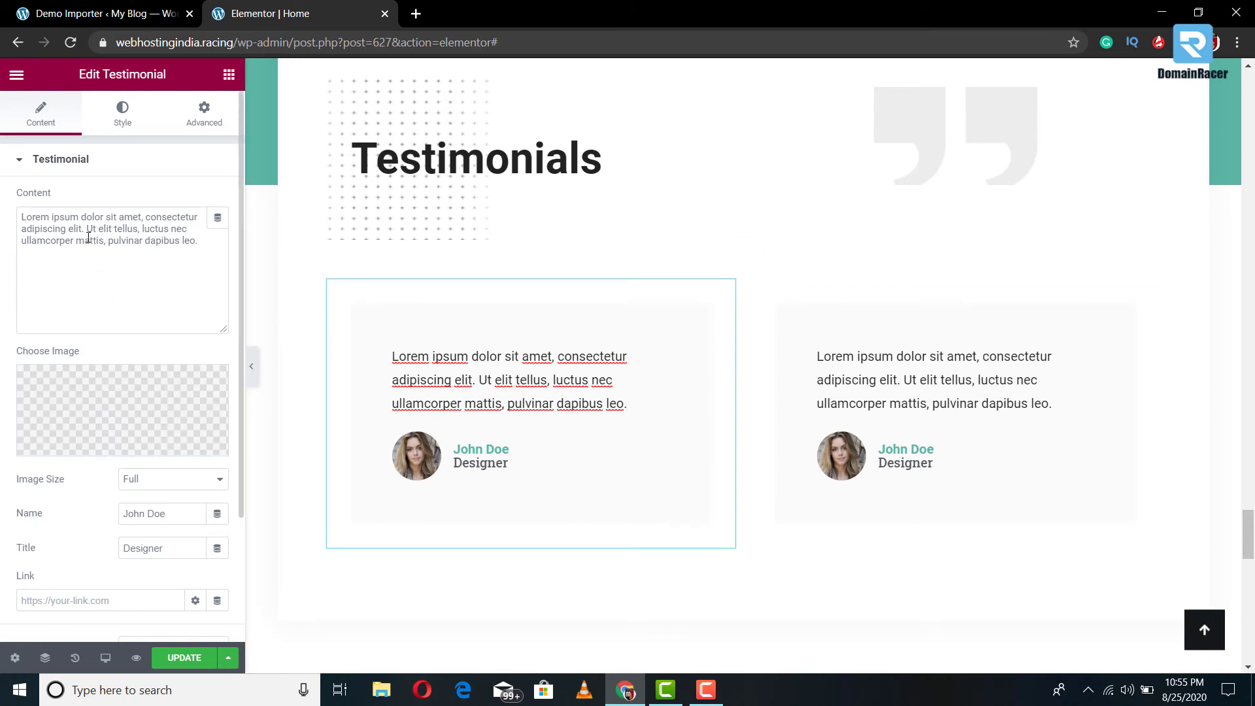
left_click_drag(101, 217, 133, 241)
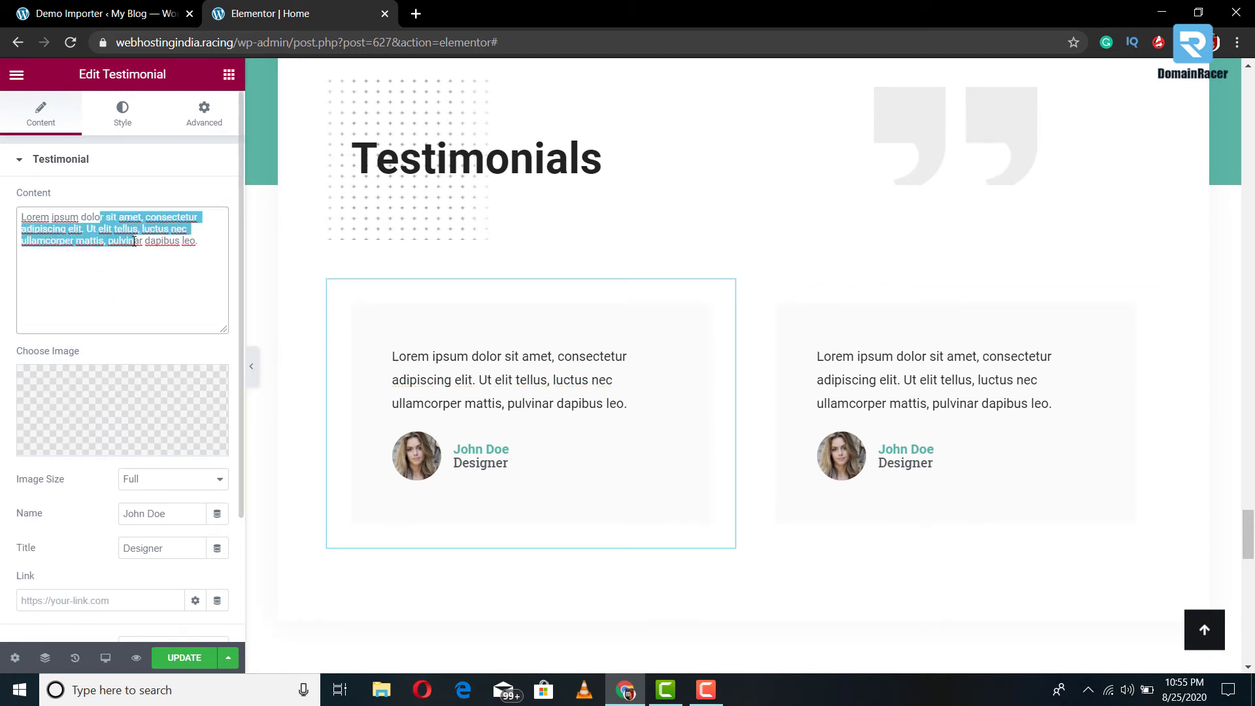
left_click(133, 242)
Review the address, phone numbers and email addresses contact widgets without editing them.
scroll(519, 425, "down", 5)
scroll(520, 425, "down", 4)
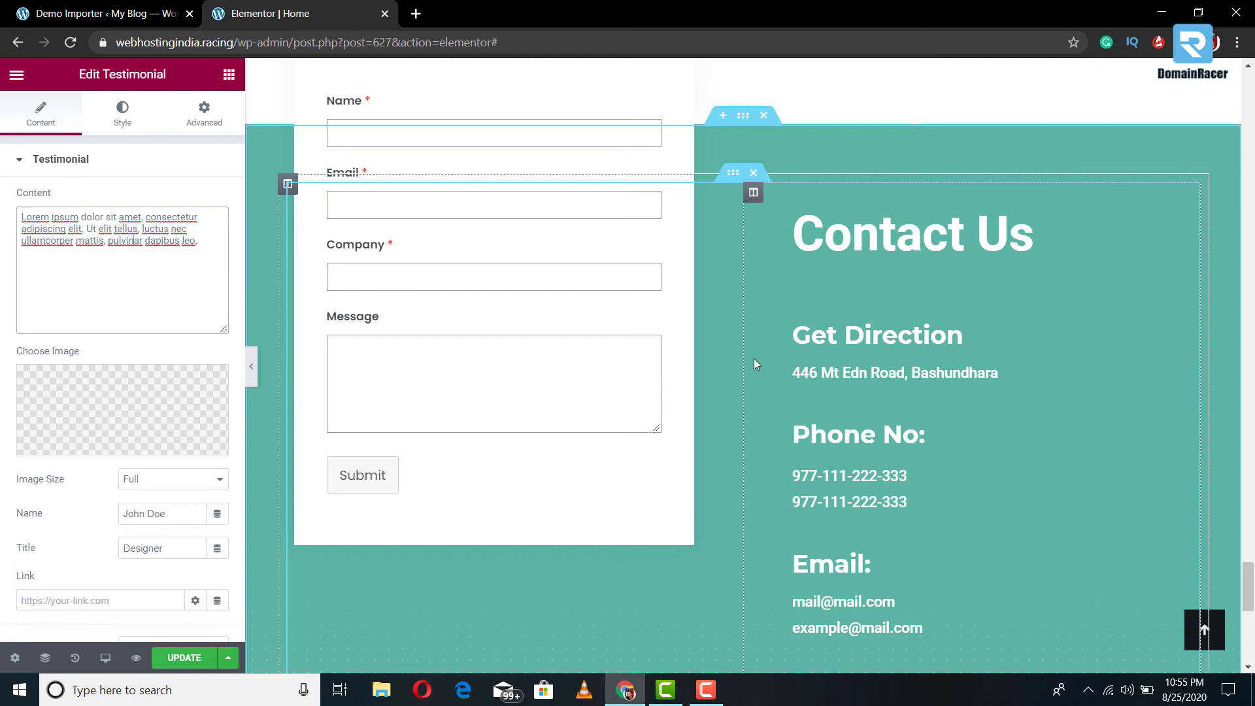
left_click(849, 369)
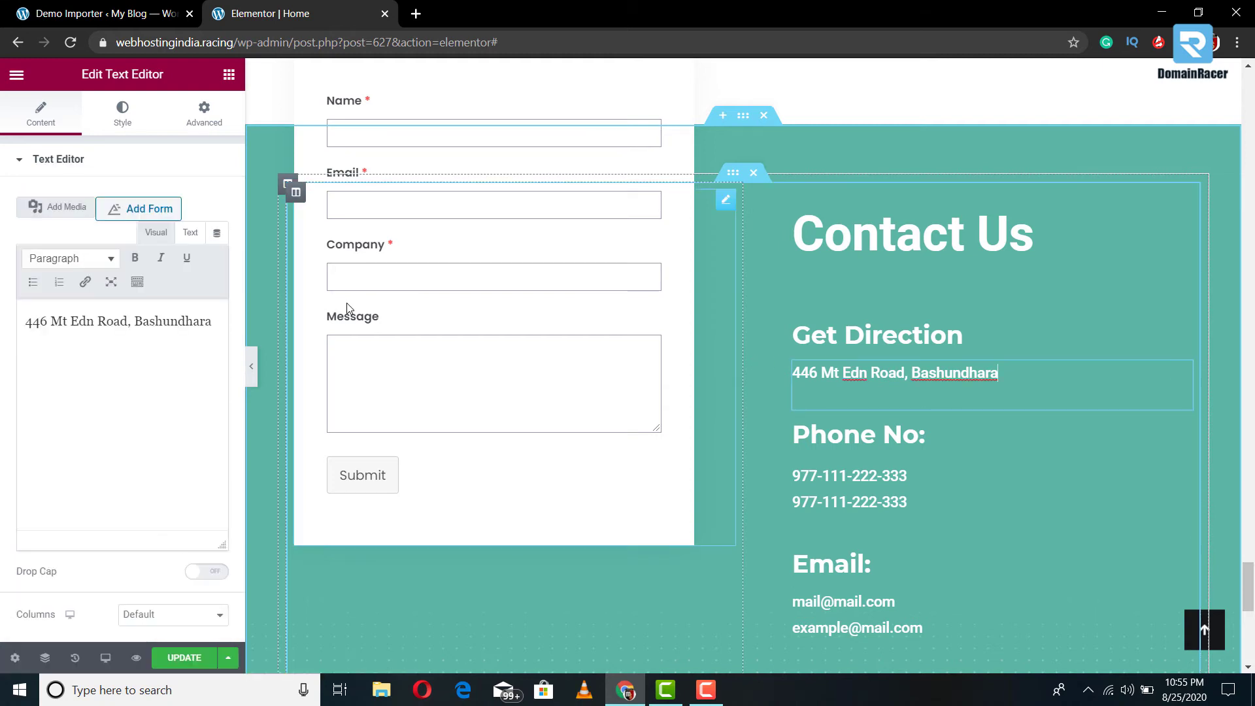
left_click_drag(212, 321, 24, 302)
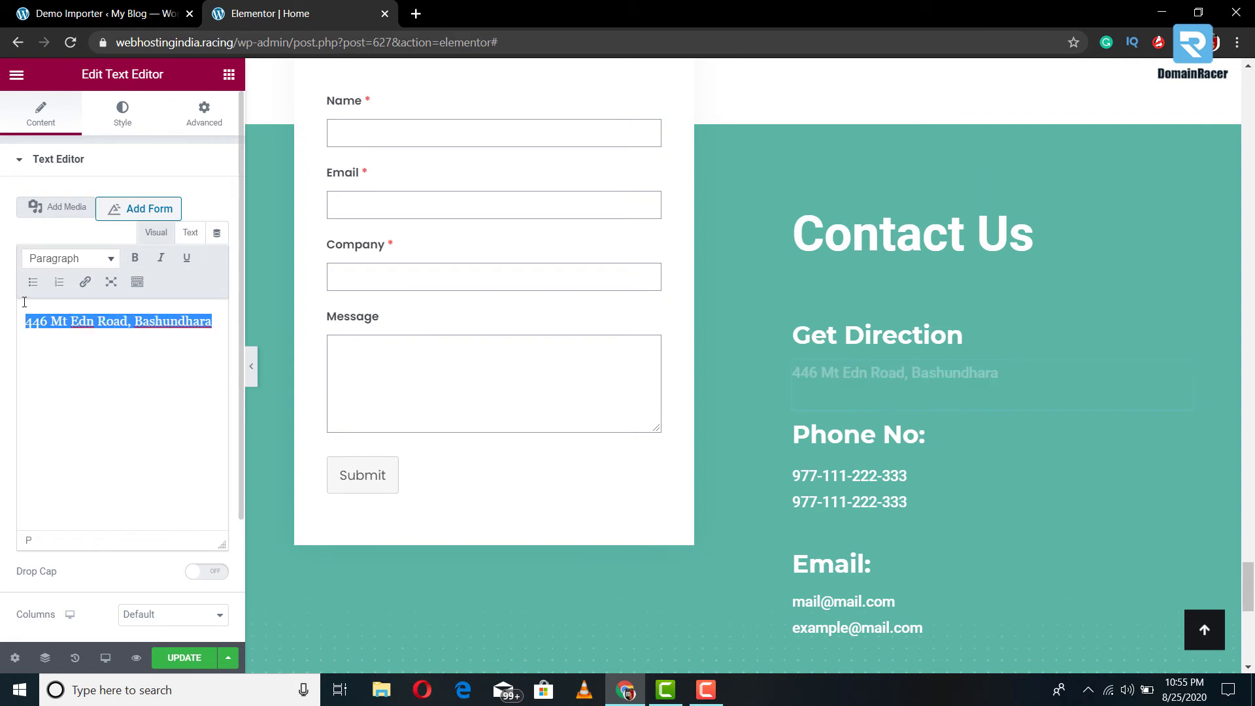
left_click(877, 486)
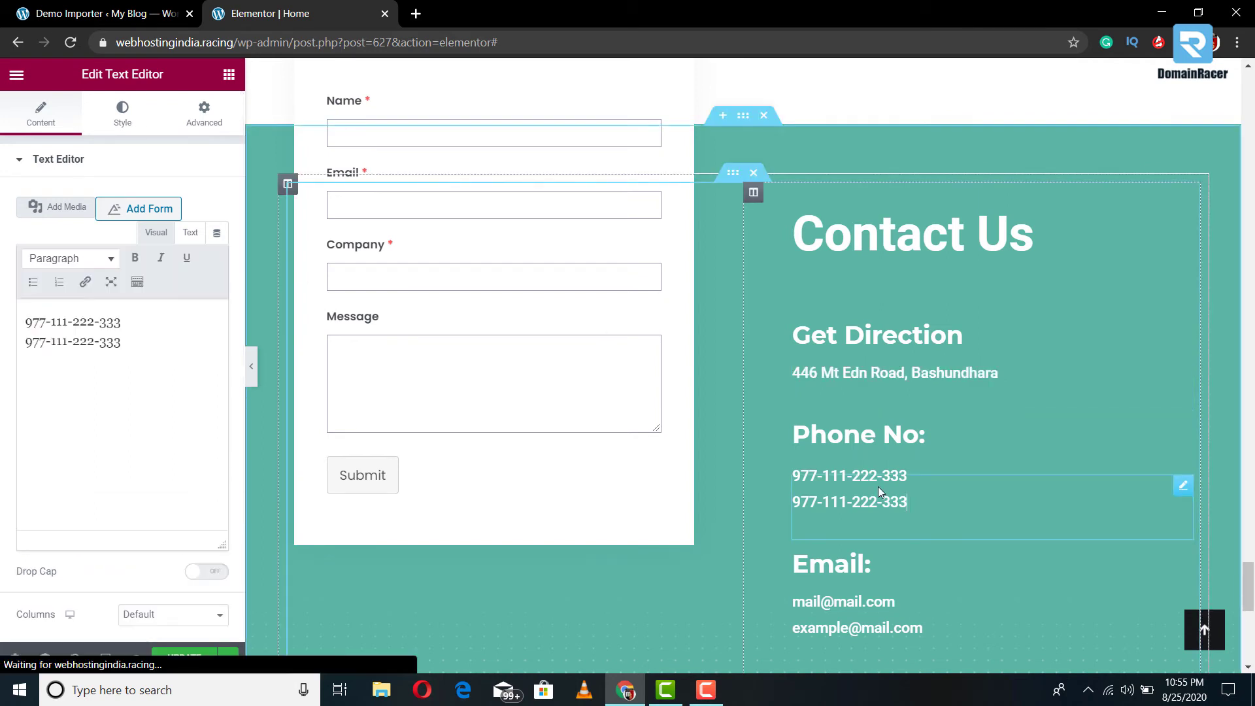
left_click_drag(168, 325, 25, 322)
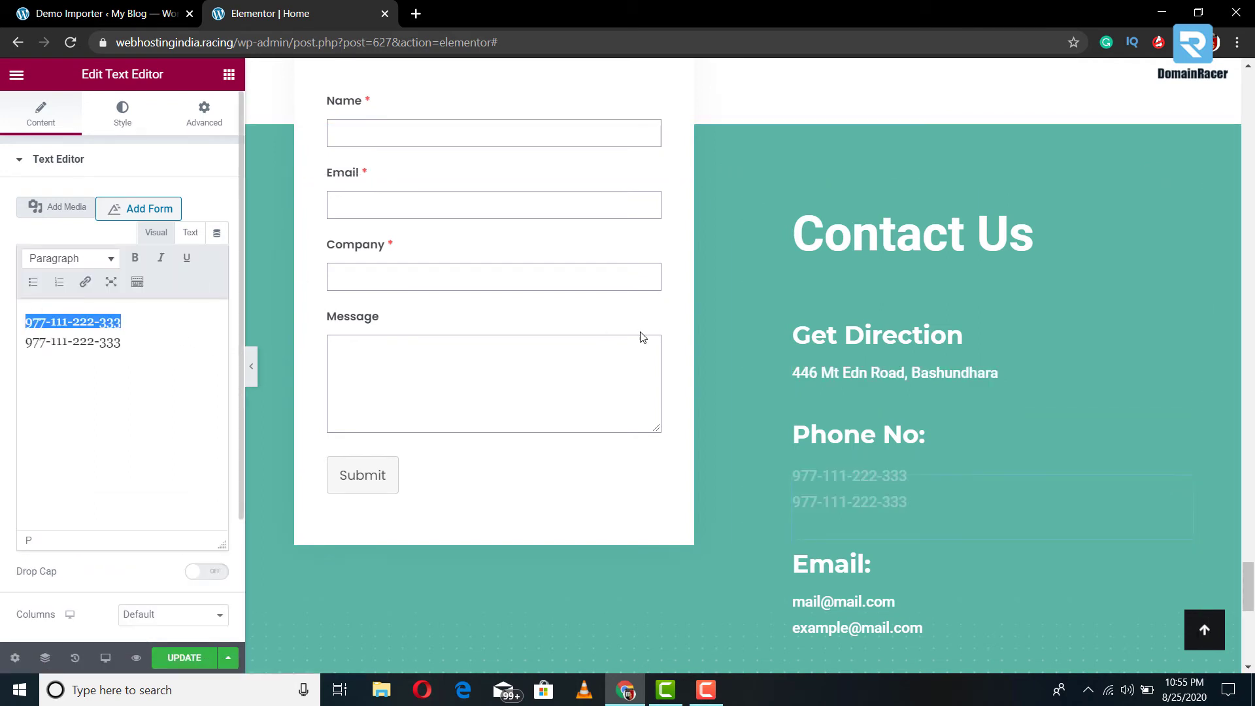
scroll(792, 420, "down", 3)
left_click(877, 421)
key("ctrl+a")
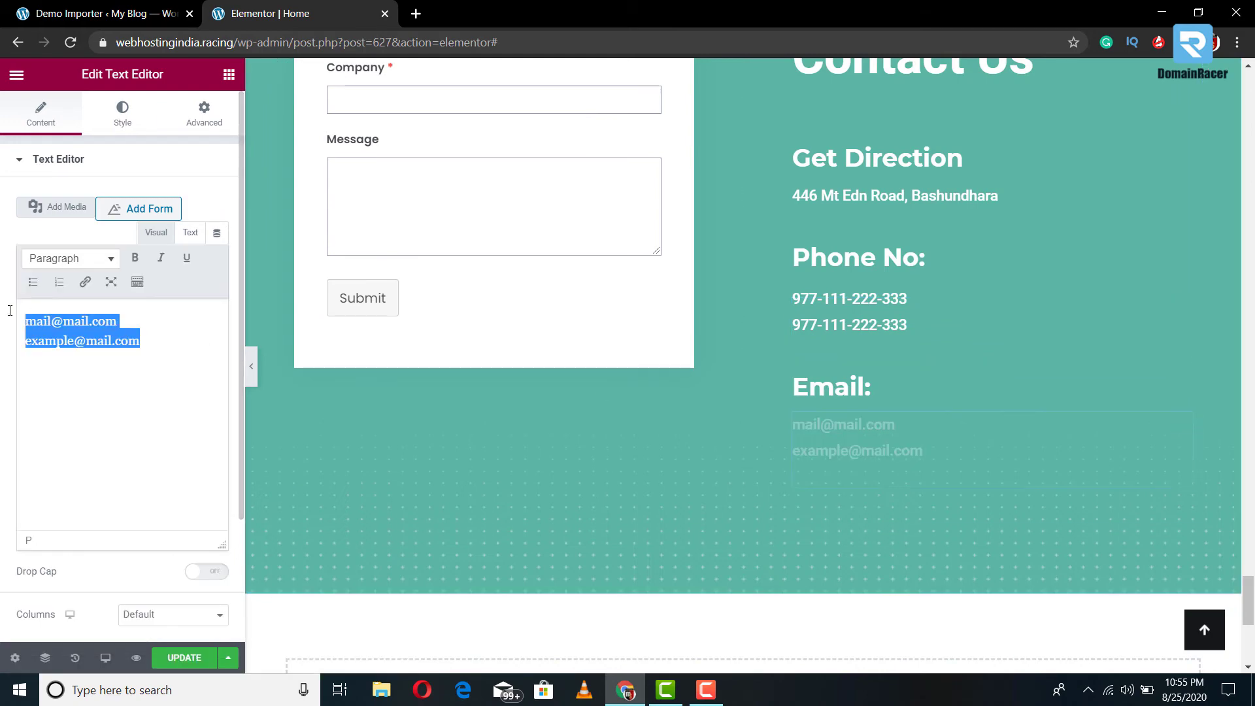
left_click(106, 392)
Check the footer contact text, then start a new section in the empty area above the footer.
scroll(559, 393, "down", 5)
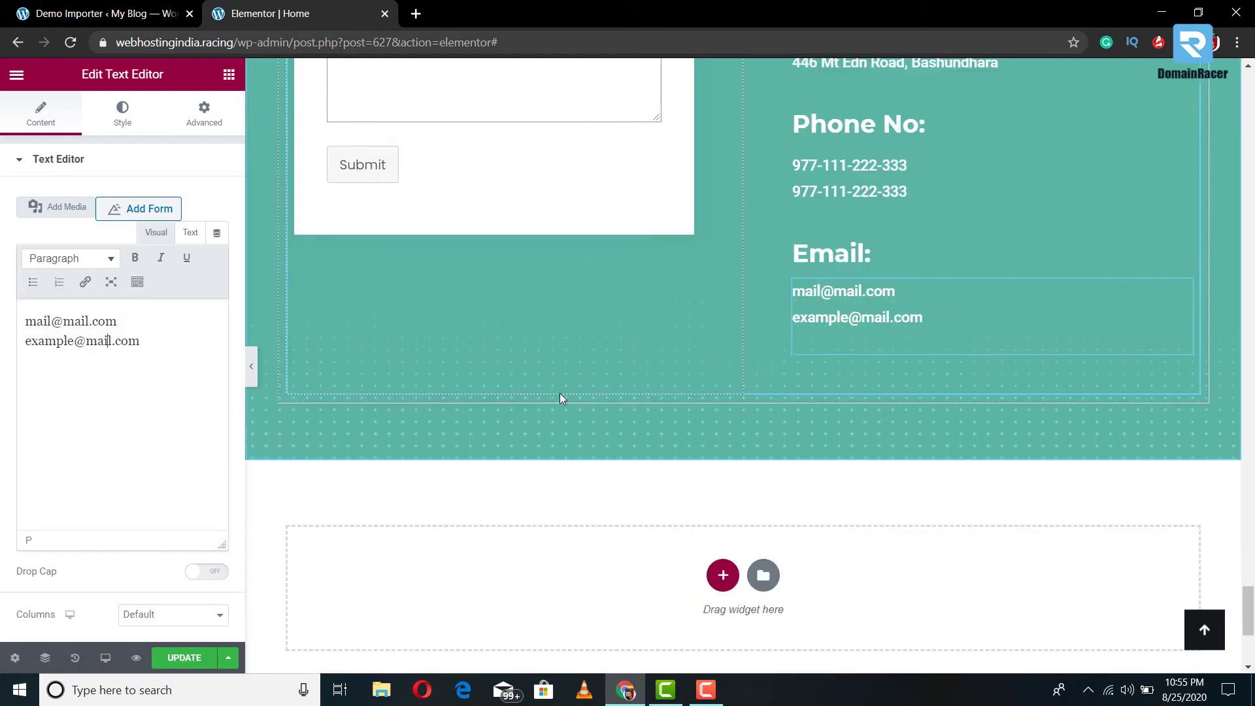
scroll(560, 398, "down", 2)
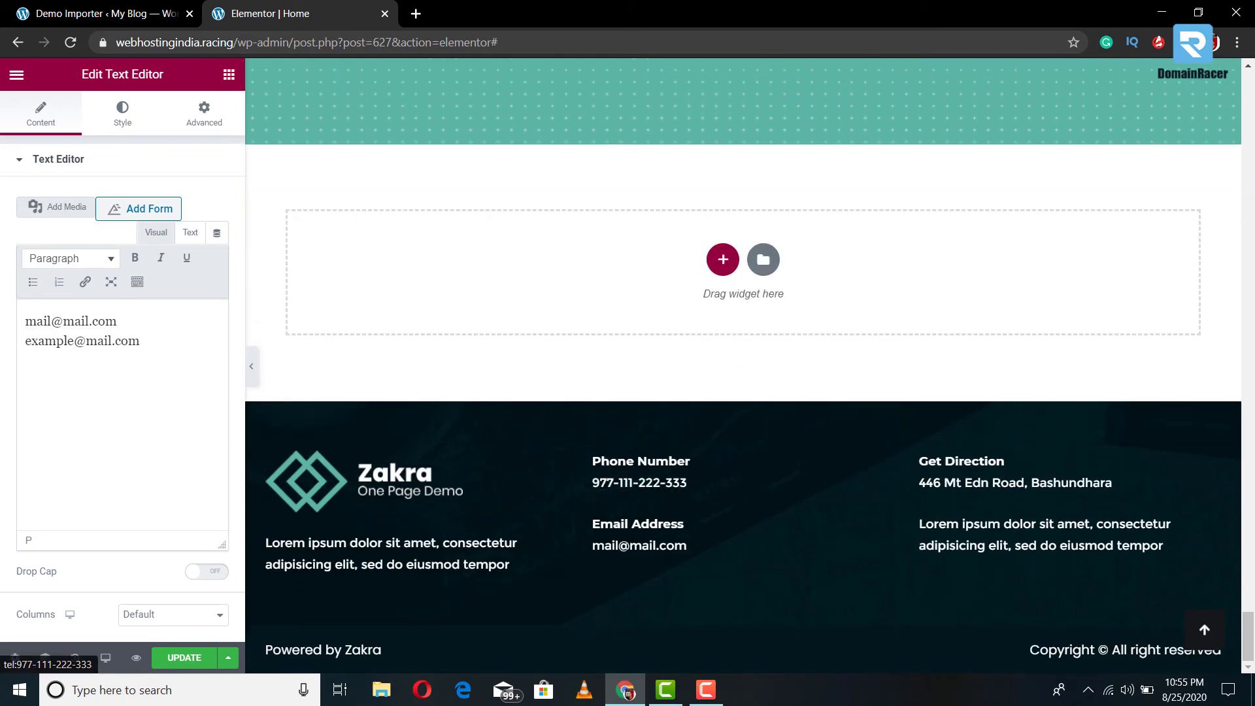
left_click_drag(653, 544, 686, 547)
left_click(599, 460)
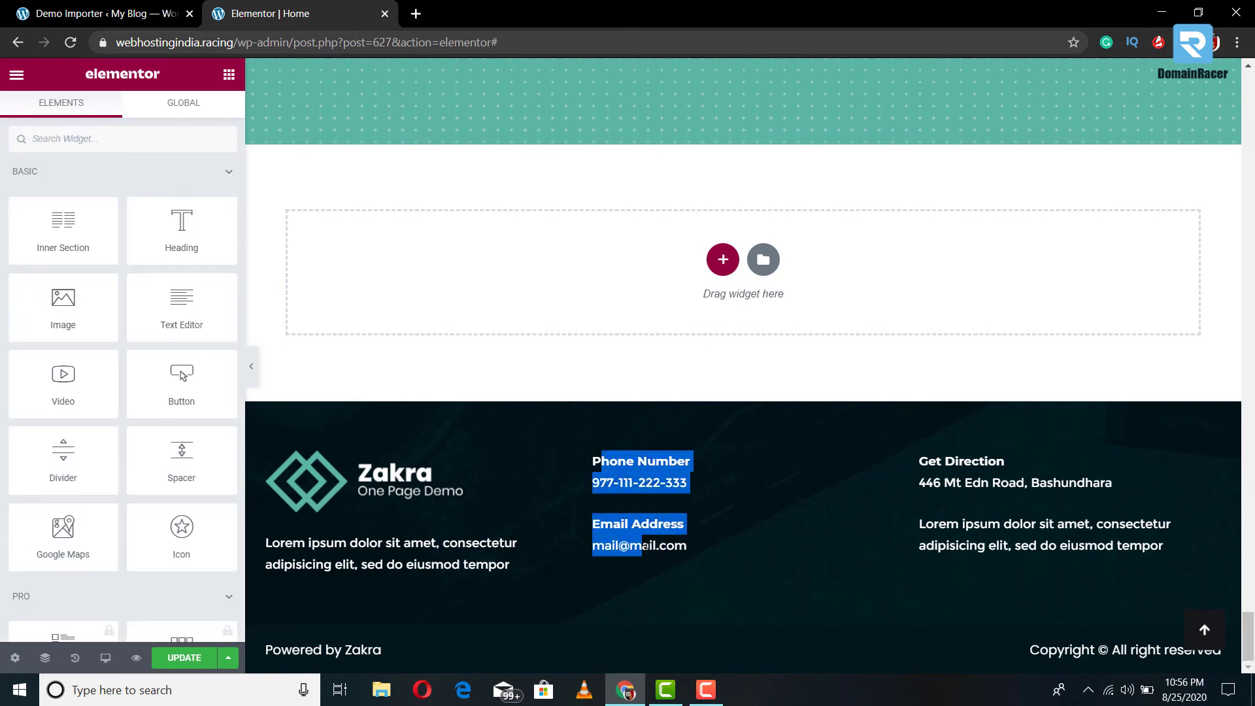
left_click(646, 545)
scroll(645, 545, "up", 2)
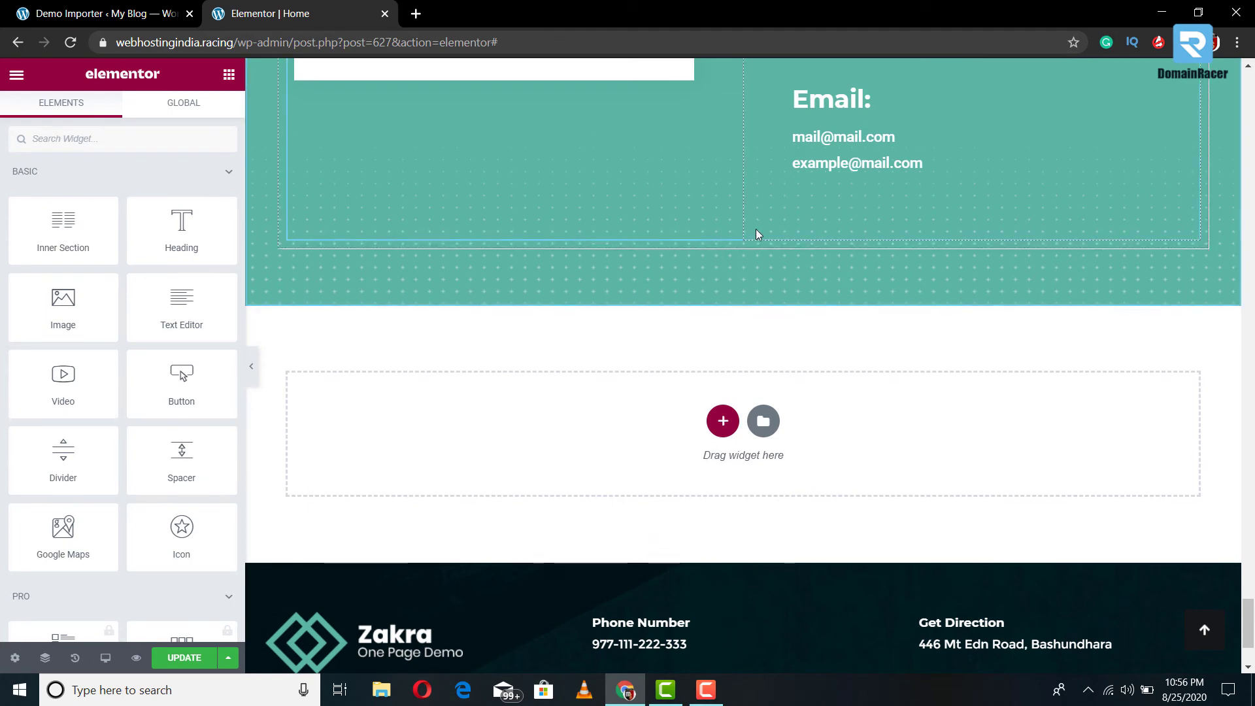
left_click(720, 421)
Create a one-column section above the footer holding a Spacer widget at the default 50 px.
scroll(716, 426, "down", 3)
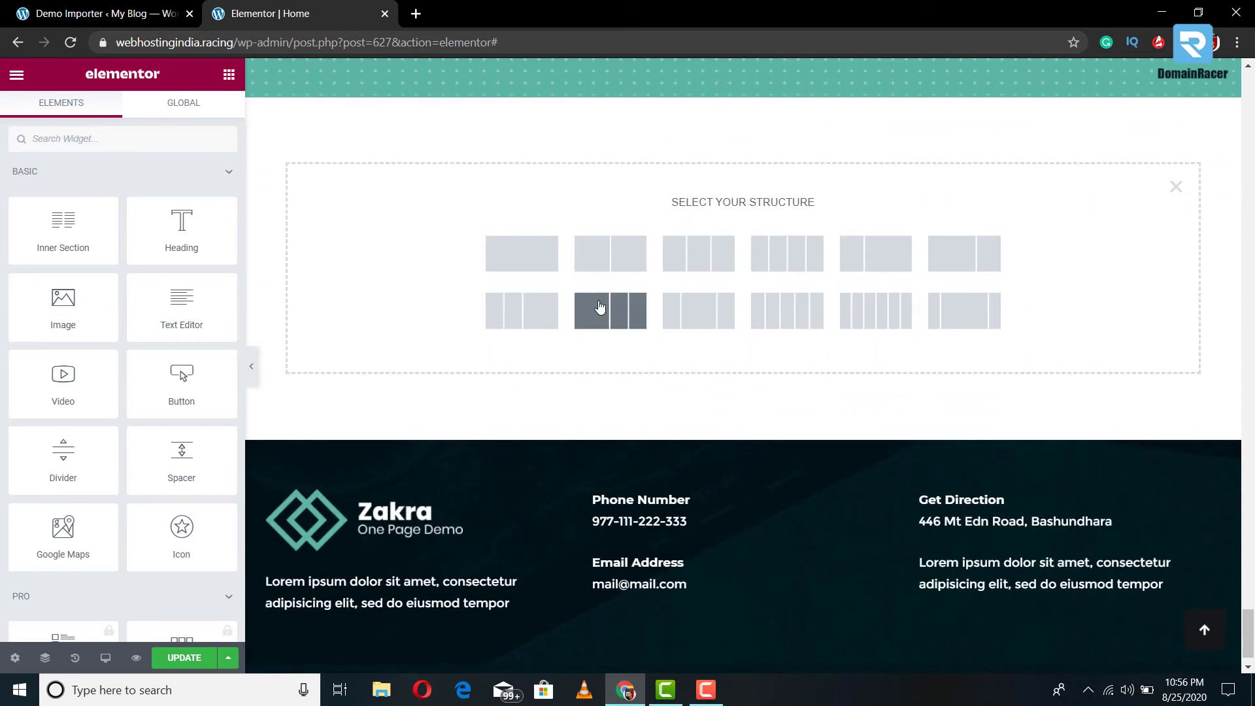
left_click(536, 272)
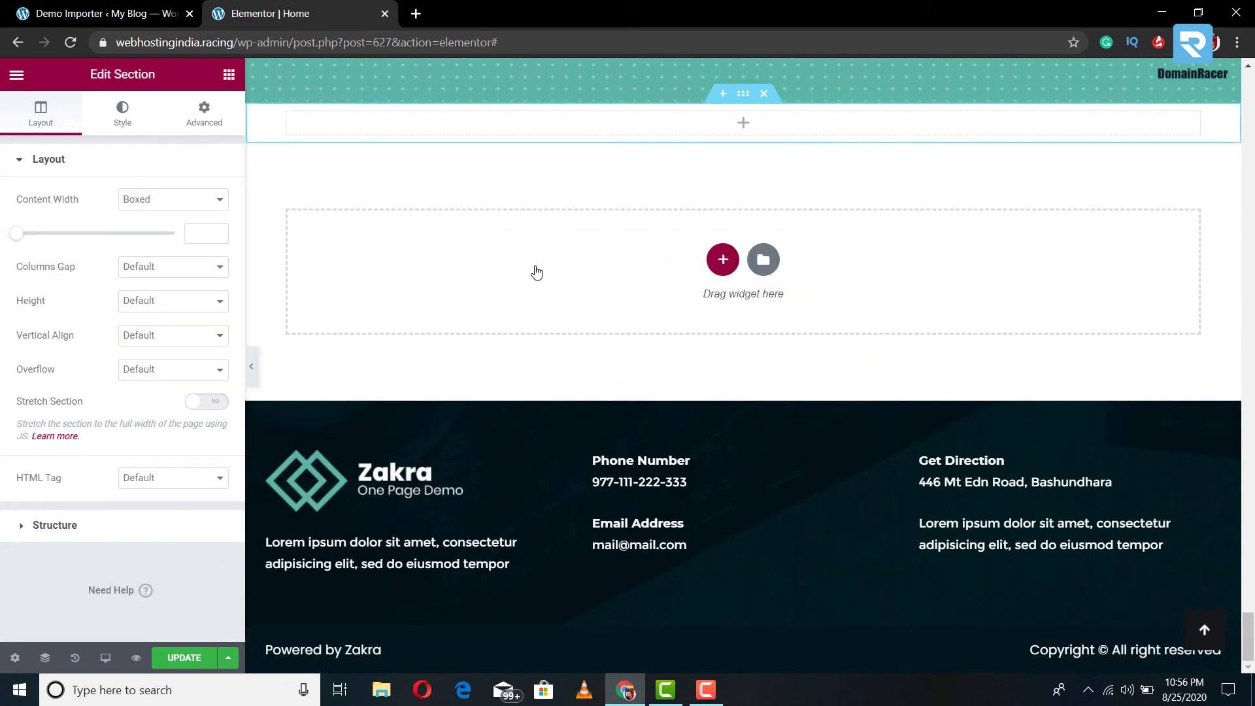
left_click(727, 134)
scroll(142, 423, "down", 2)
scroll(142, 423, "up", 2)
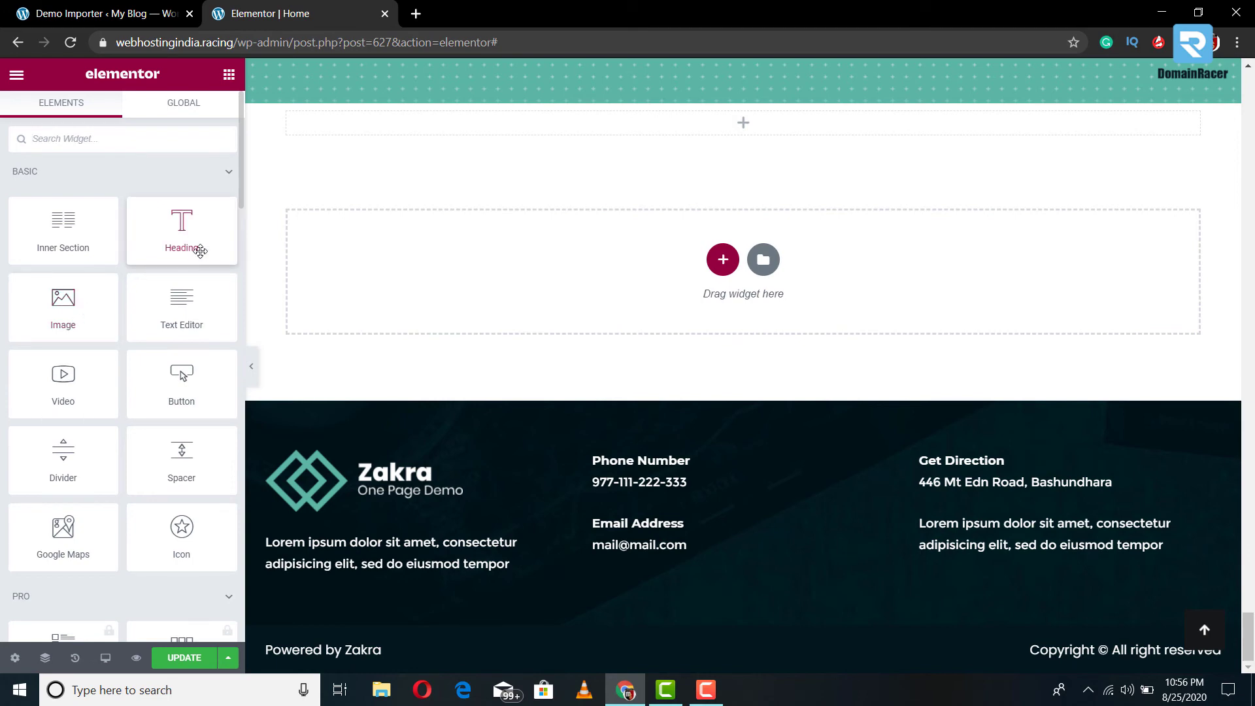
scroll(199, 249, "down", 2)
left_click_drag(177, 311, 560, 122)
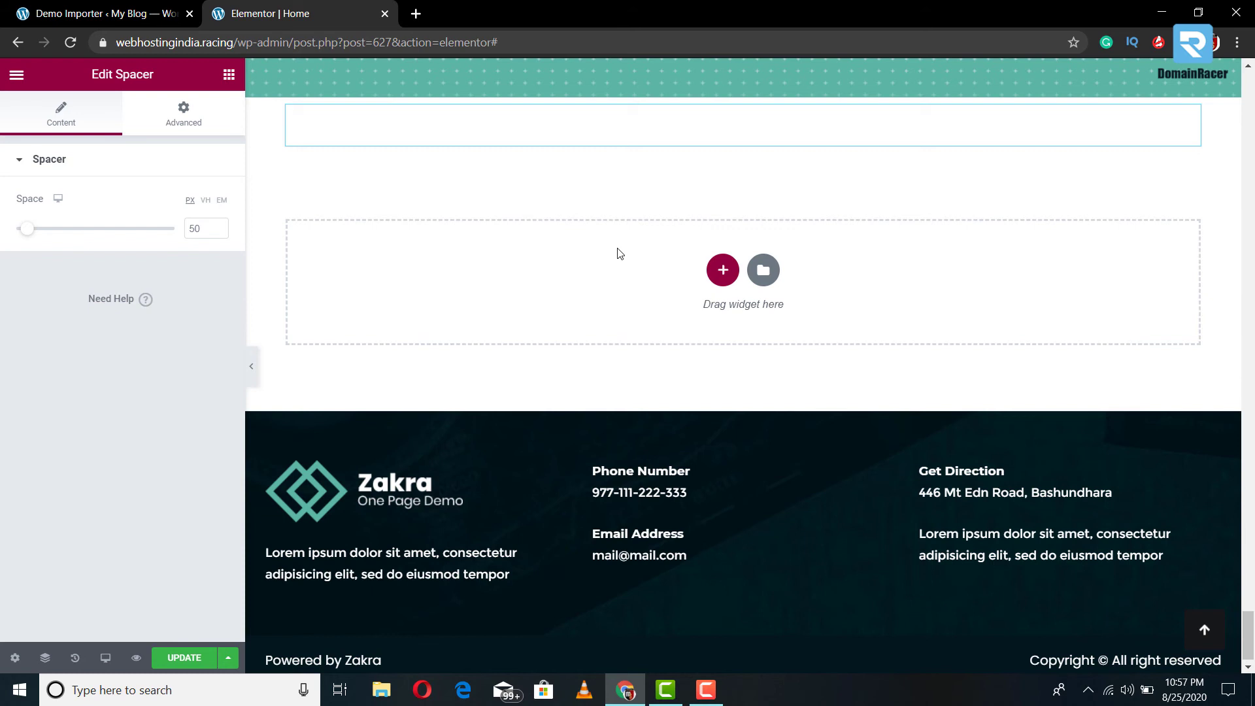
left_click(764, 271)
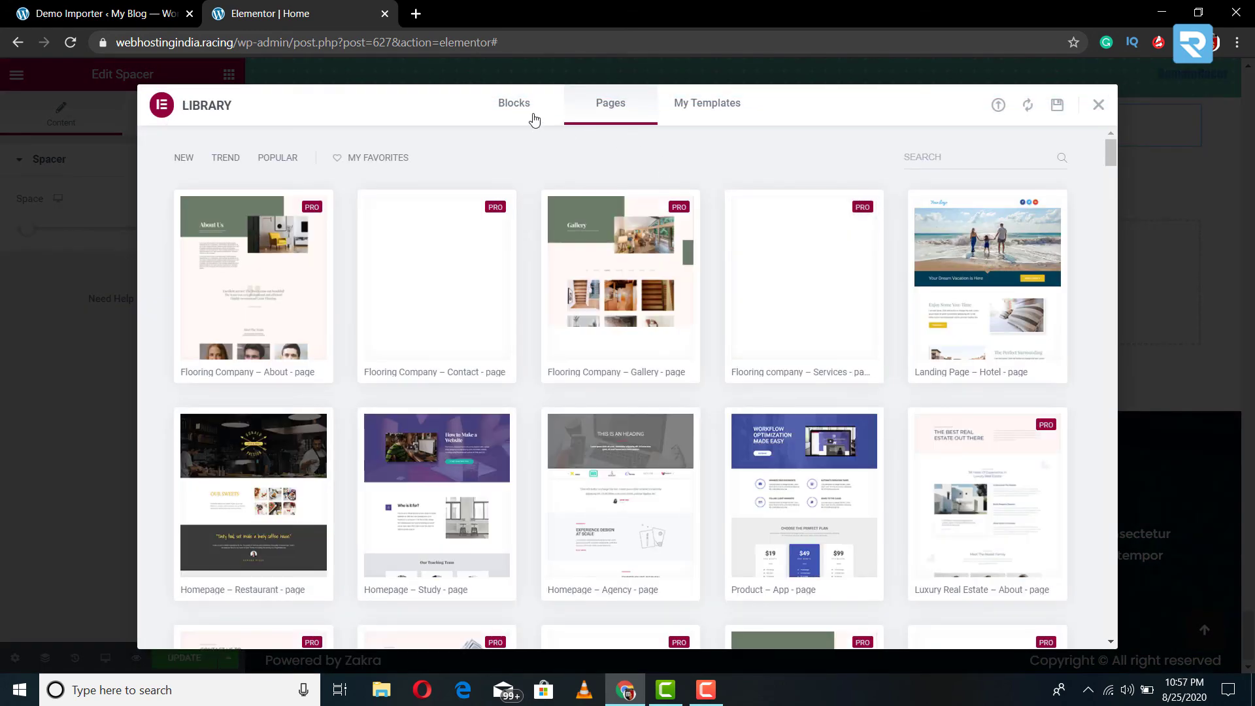
left_click(534, 120)
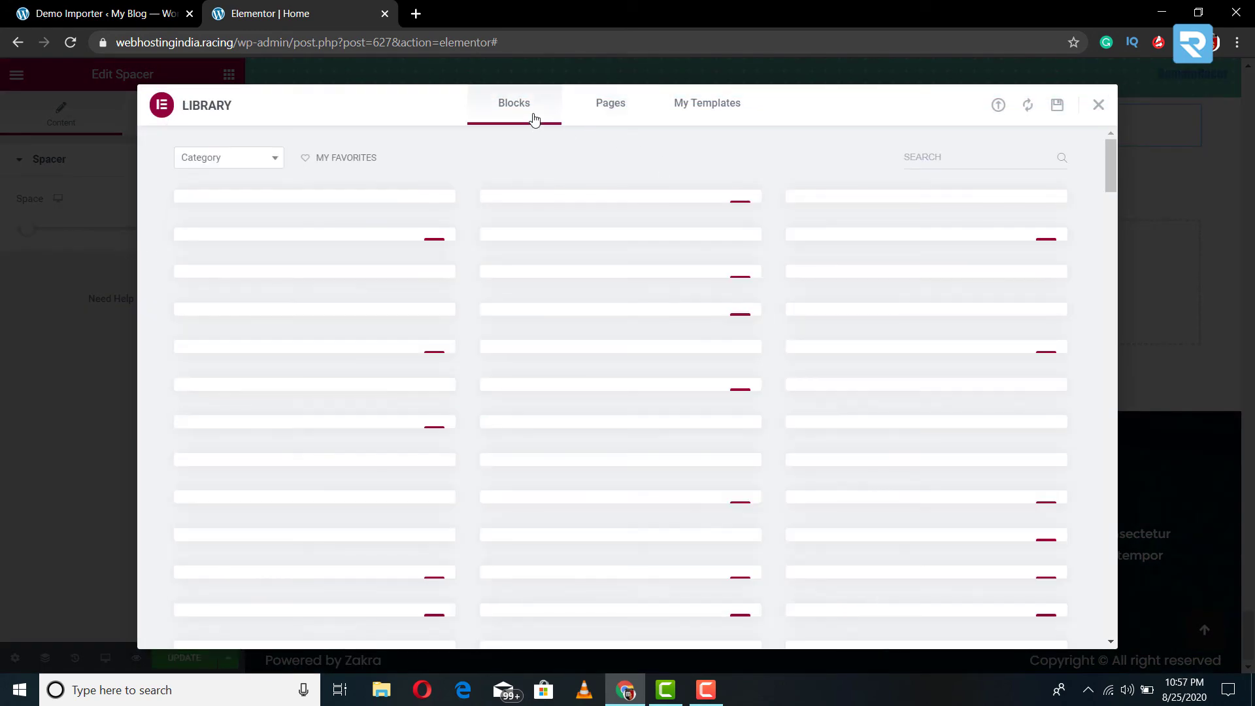
left_click(261, 164)
scroll(224, 352, "down", 3)
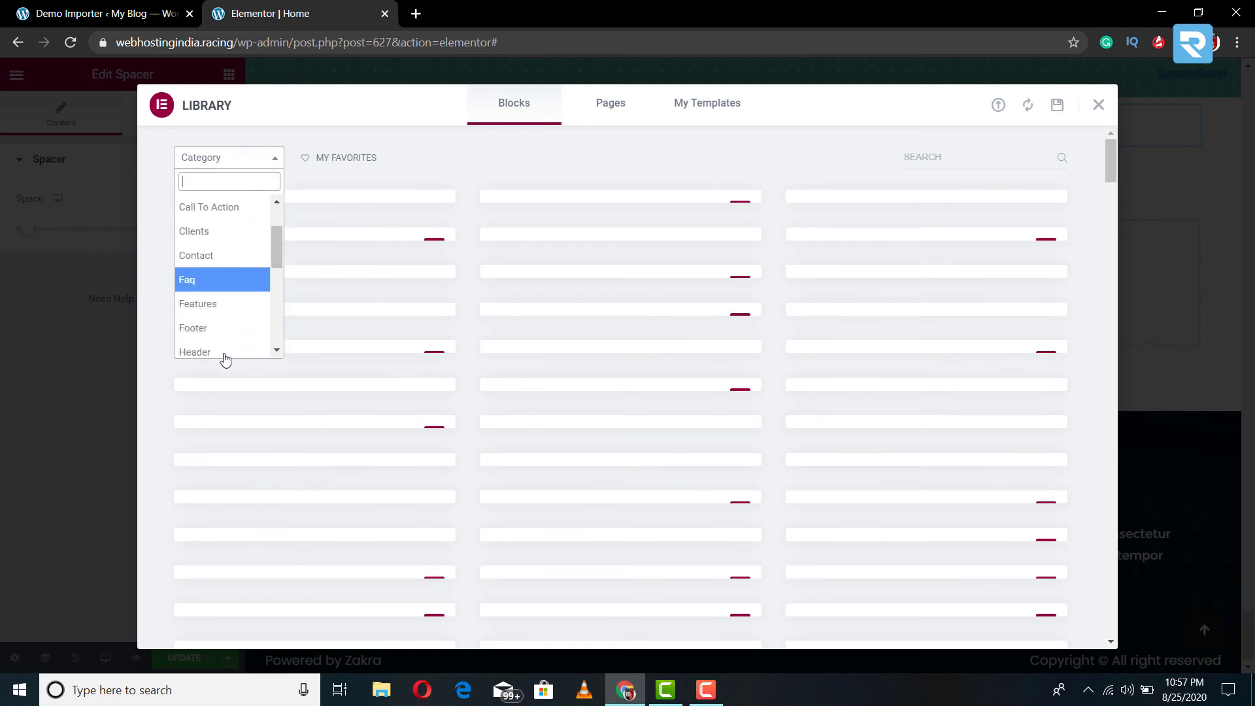
left_click(222, 238)
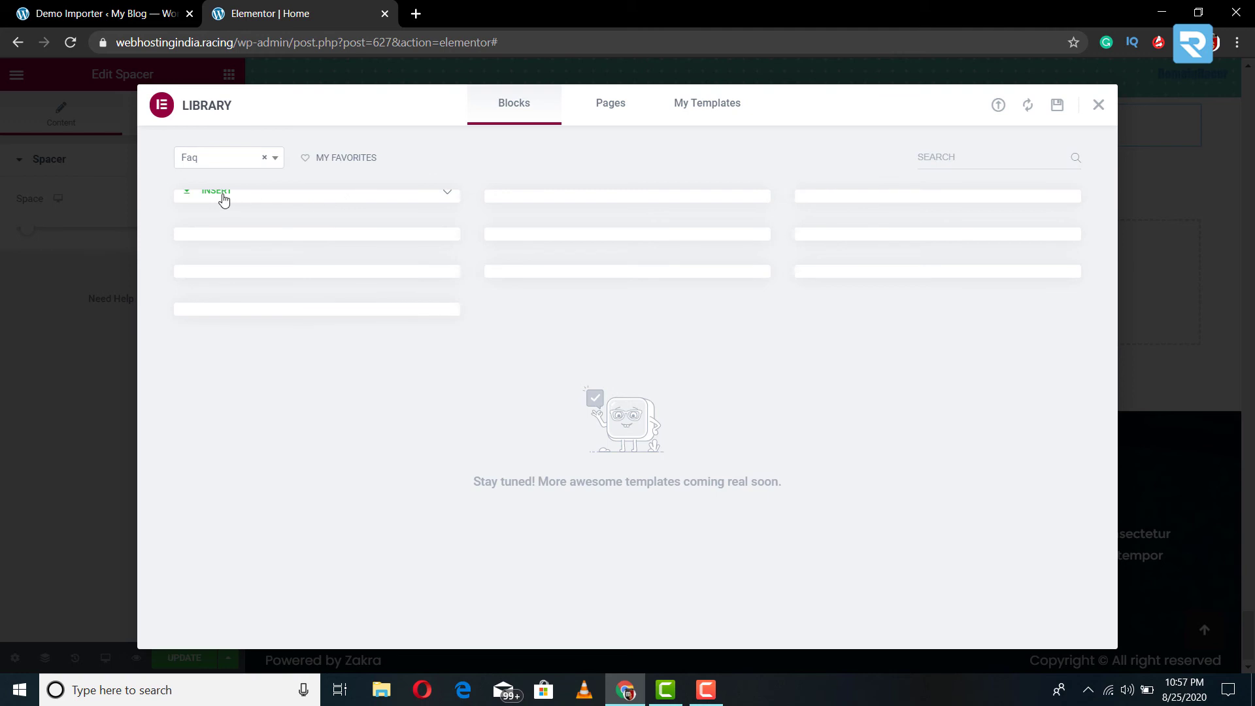
left_click(221, 196)
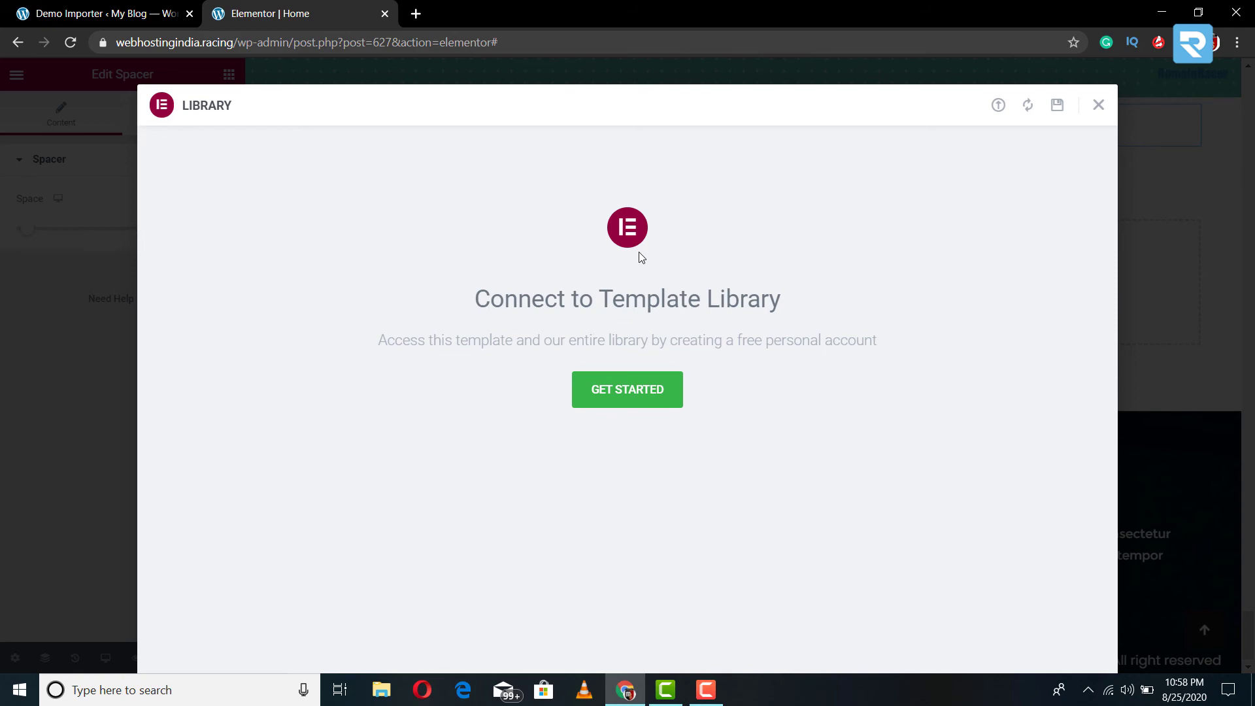
left_click(1098, 105)
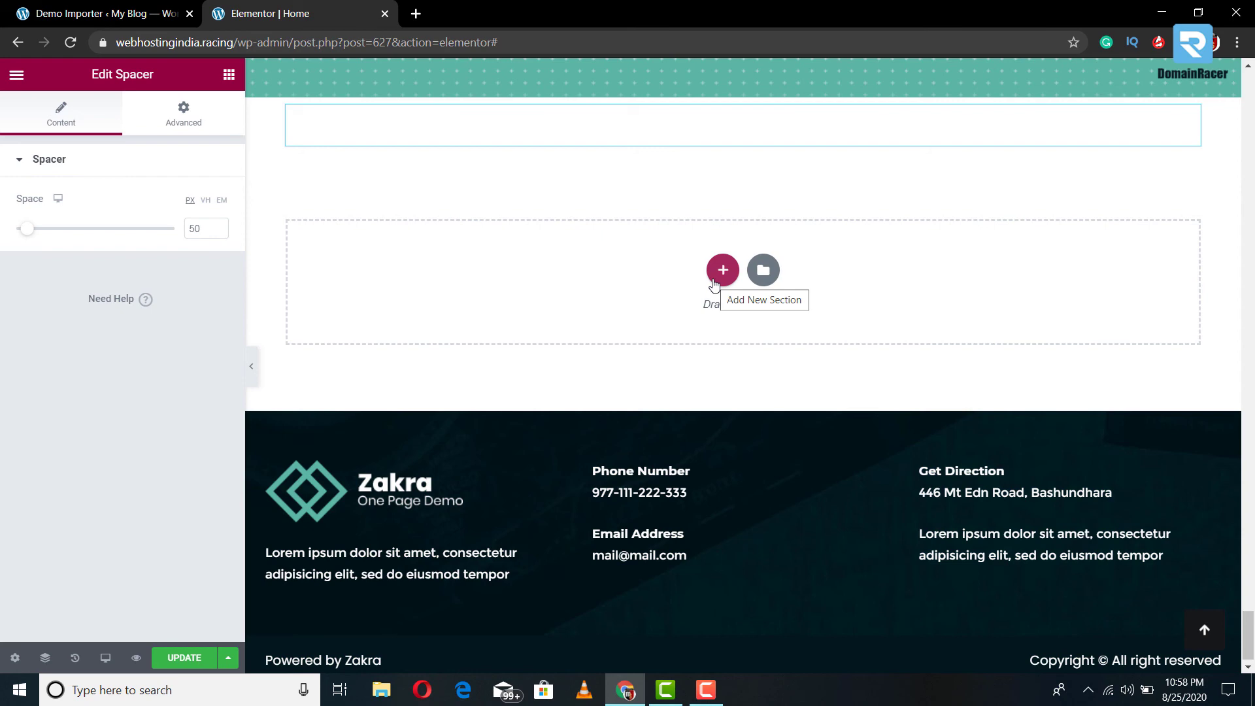
Save the home page changes with Update and scroll back to the hero section.
left_click(163, 660)
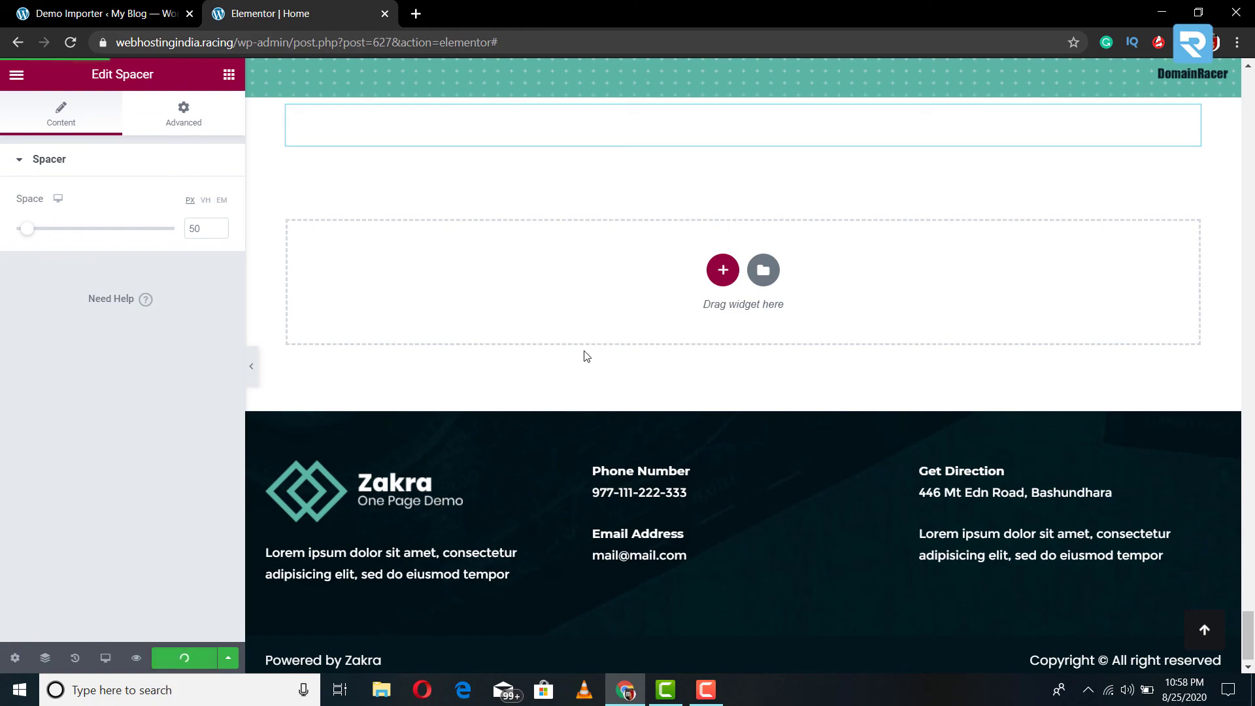
scroll(586, 359, "up", 15)
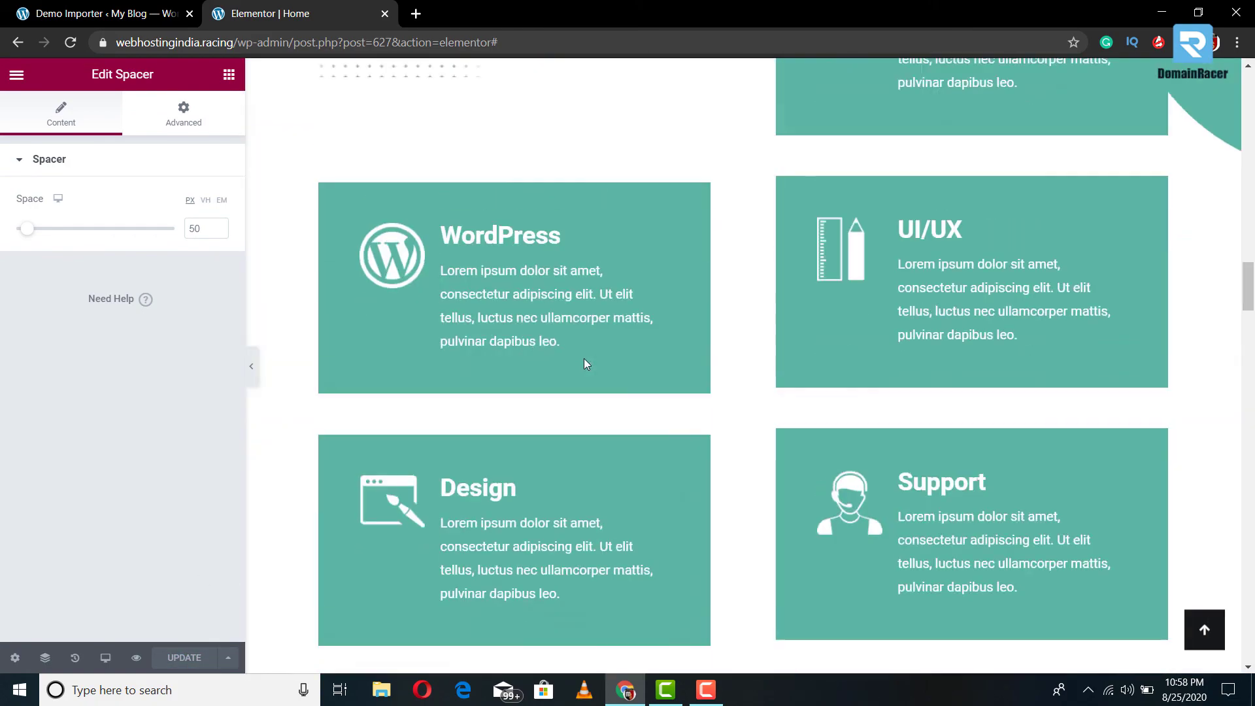
scroll(586, 364, "up", 10)
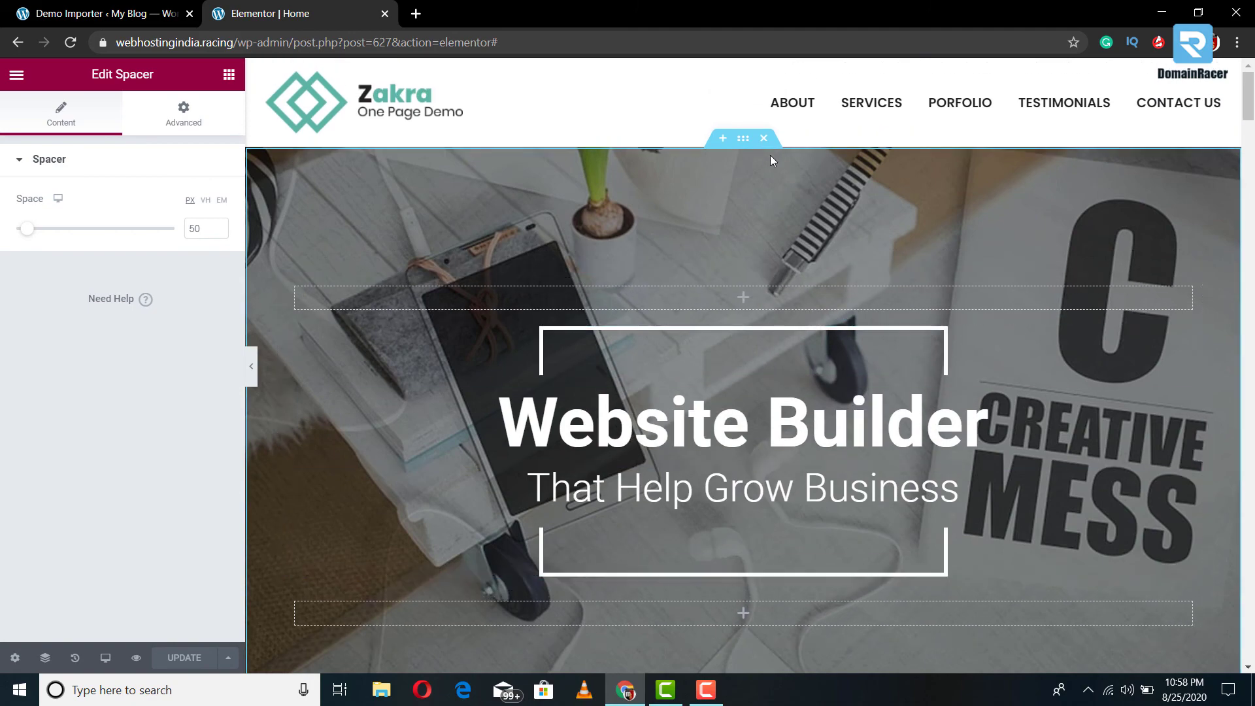
scroll(784, 288, "down", 2)
Inspect the 'Website Builder' heading and 'That Help Grow Business' subheading, then exit Elementor to the site.
left_click(899, 307)
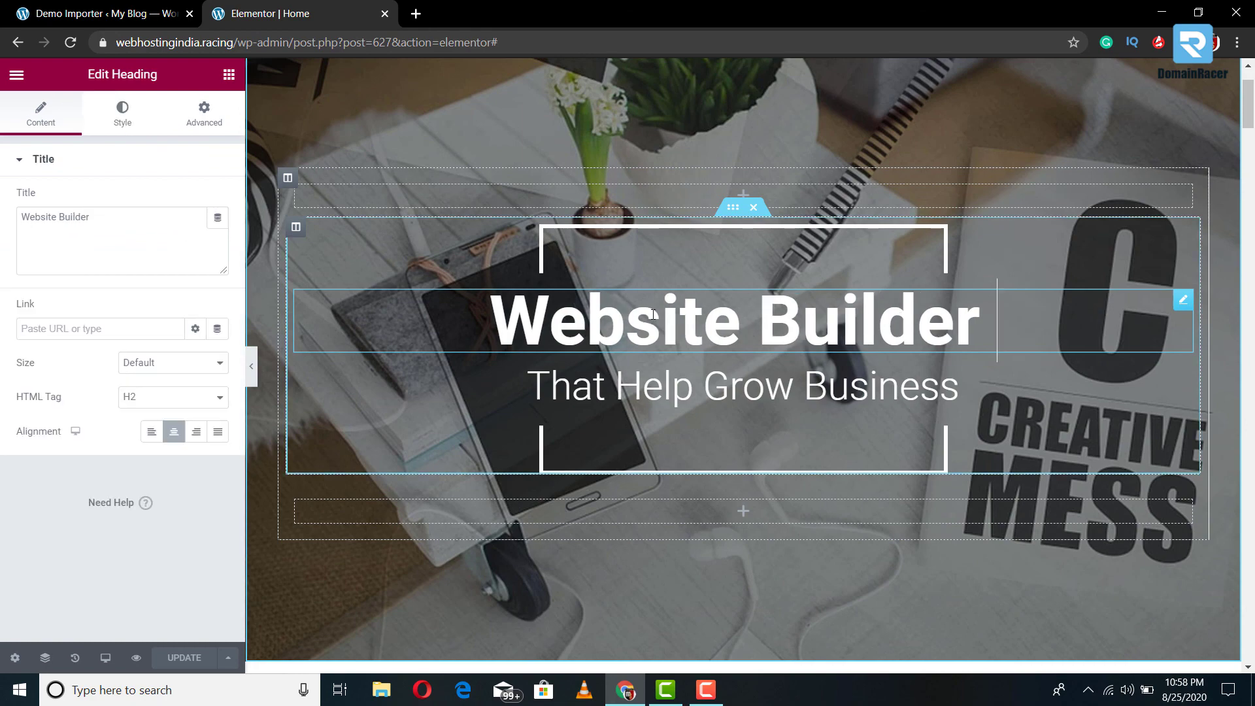
left_click_drag(625, 313, 876, 314)
left_click(839, 371)
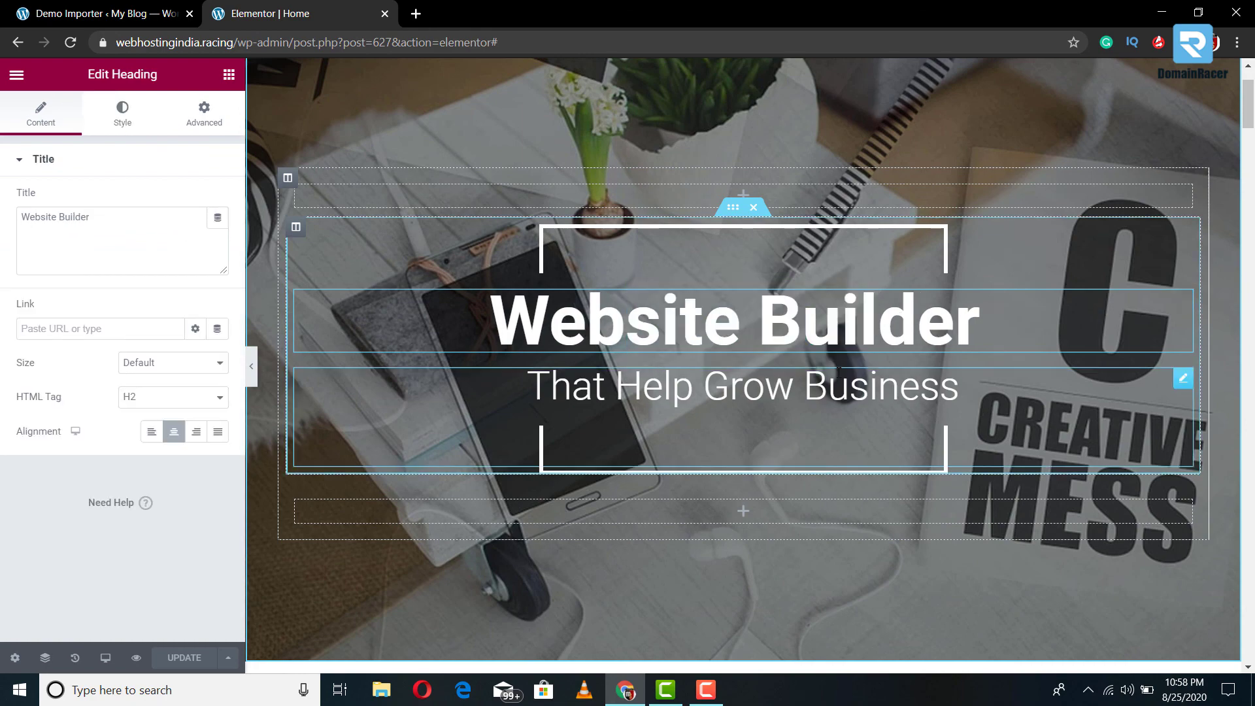
scroll(838, 371, "down", 3)
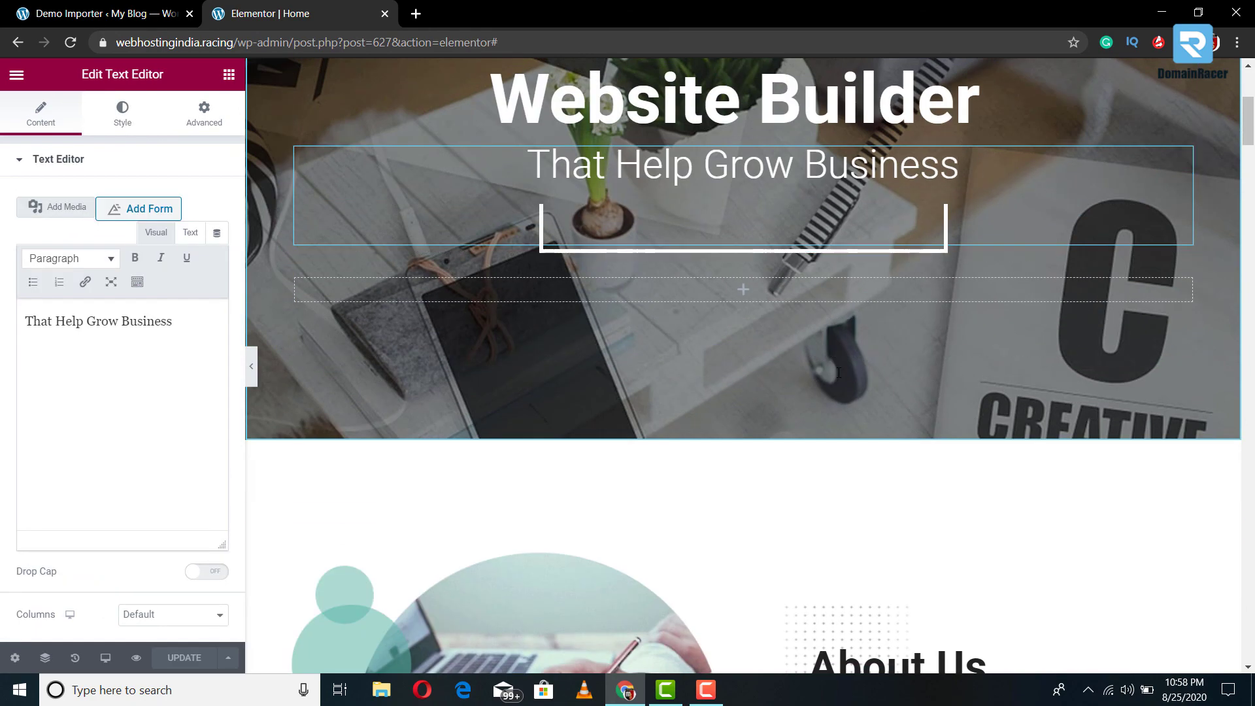
scroll(838, 373, "down", 4)
scroll(839, 372, "down", 1)
scroll(838, 371, "down", 1)
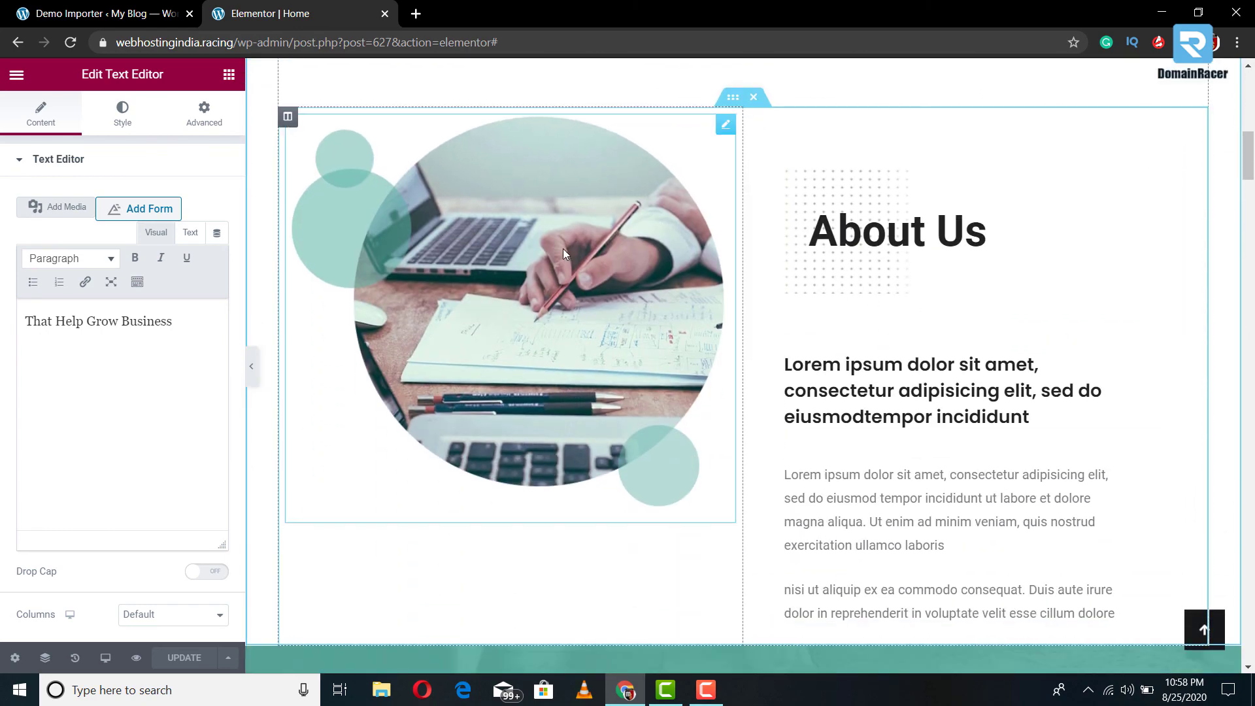
scroll(837, 468, "down", 5)
scroll(839, 465, "up", 6)
scroll(839, 466, "up", 10)
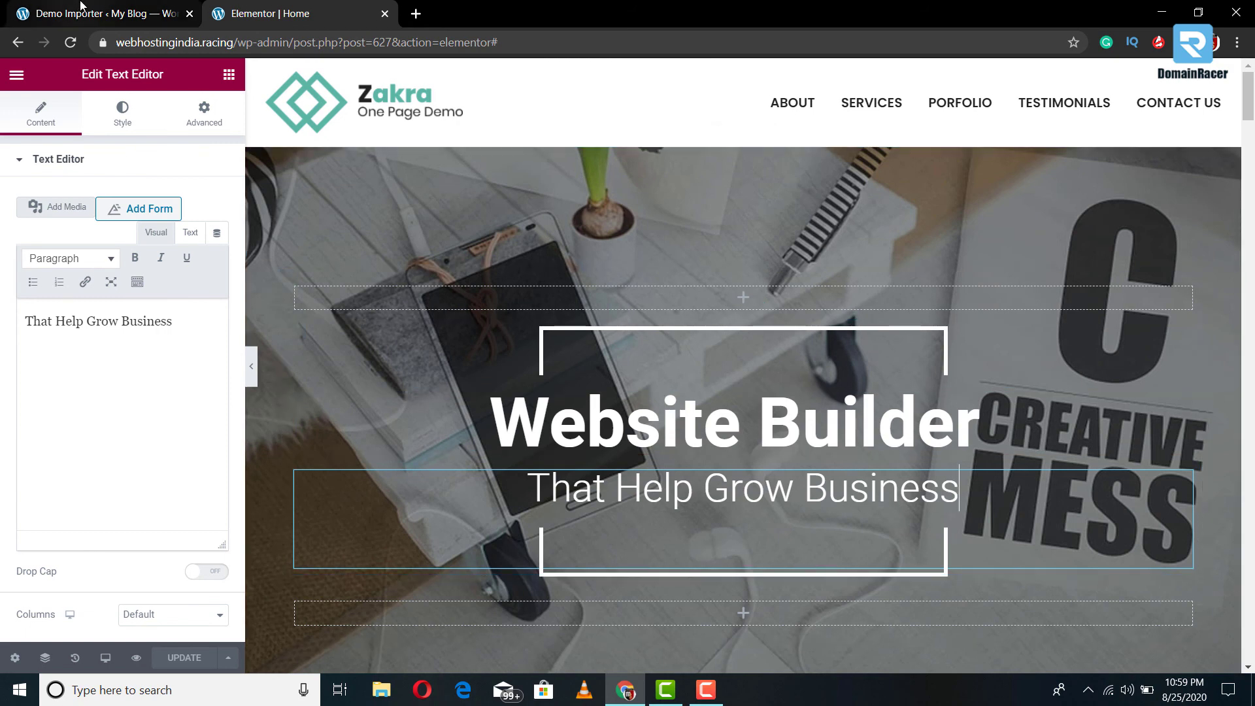
left_click(19, 43)
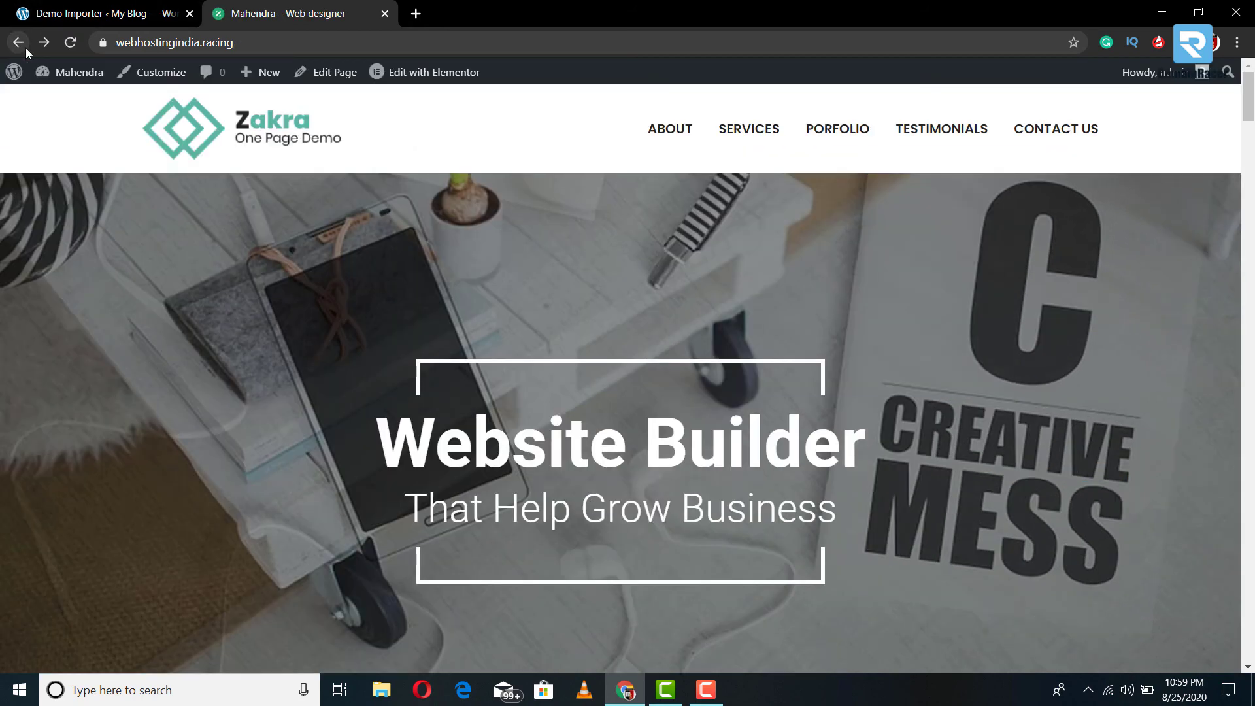
In the Customizer, review the Phone Number, Get Direction and Zakra logo footer widgets.
left_click(153, 77)
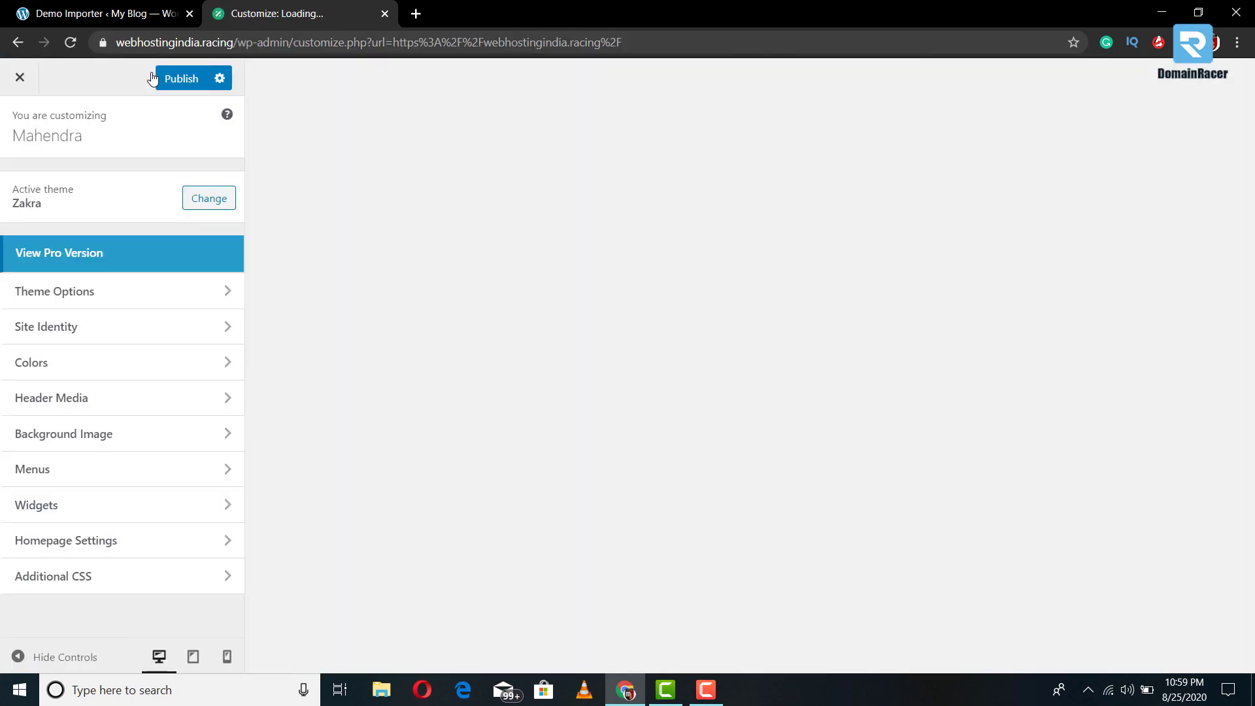
scroll(405, 353, "down", 20)
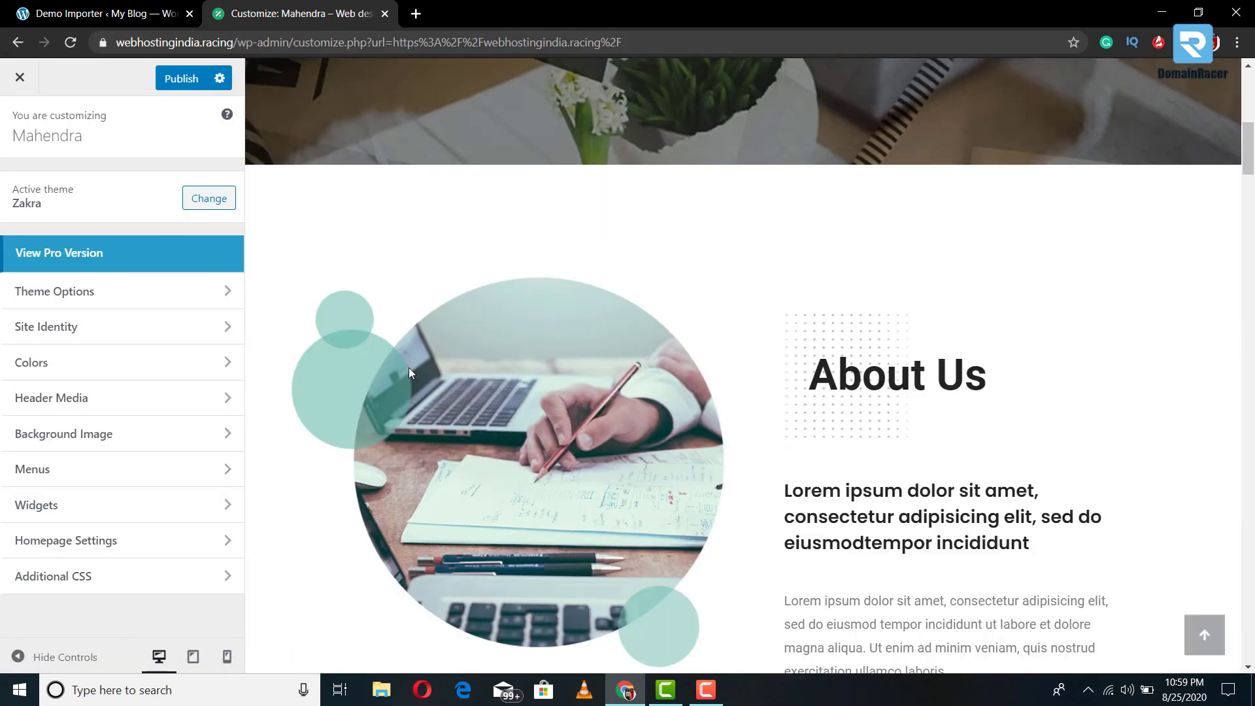
scroll(398, 330, "down", 20)
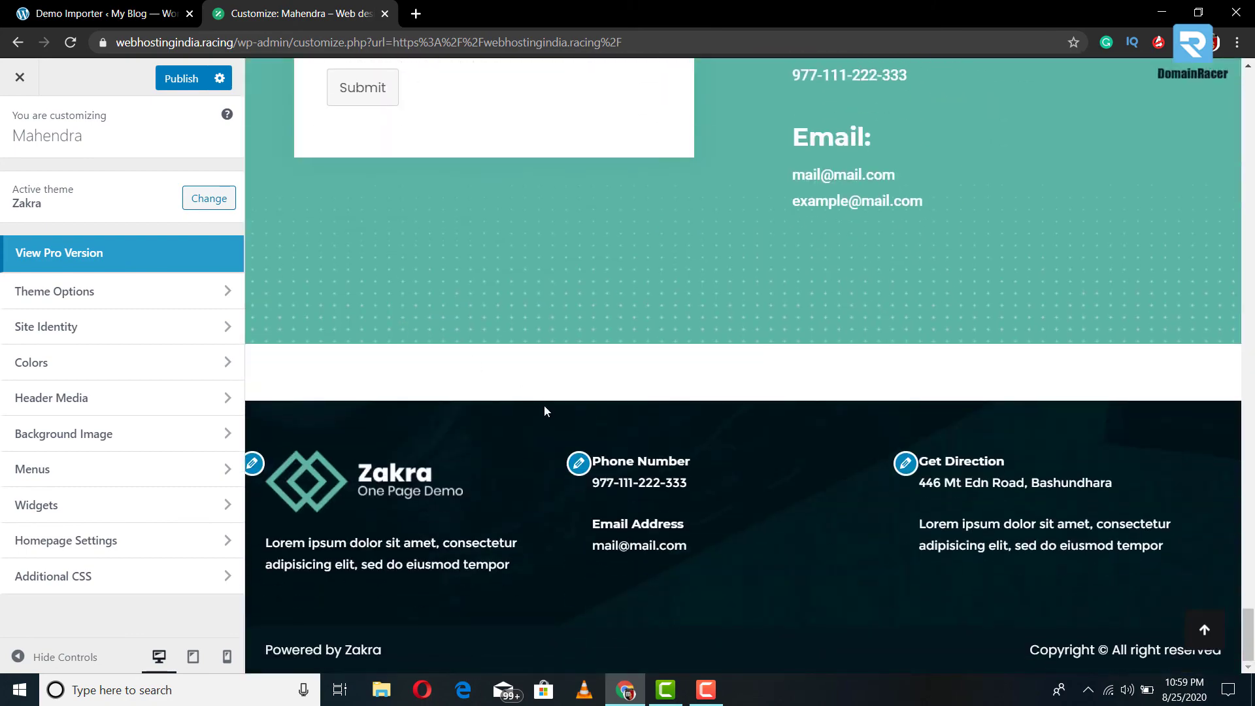
left_click(577, 463)
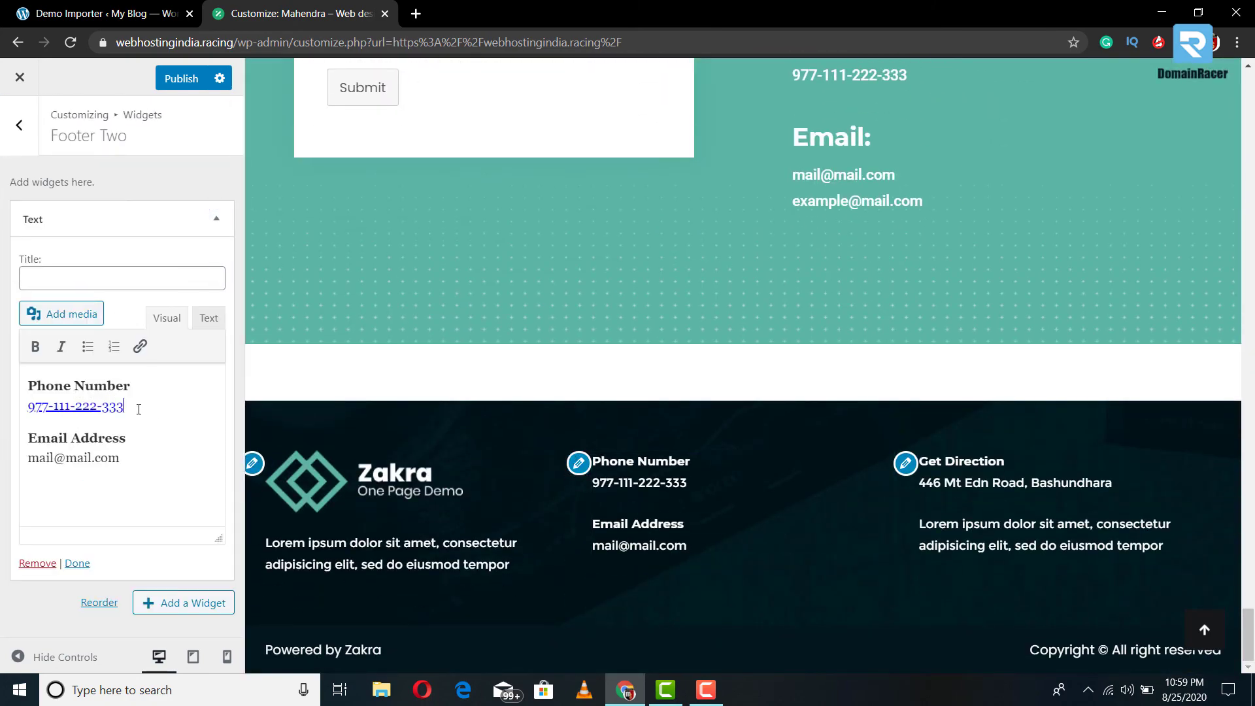
left_click_drag(136, 408, 28, 408)
left_click_drag(129, 469, 40, 455)
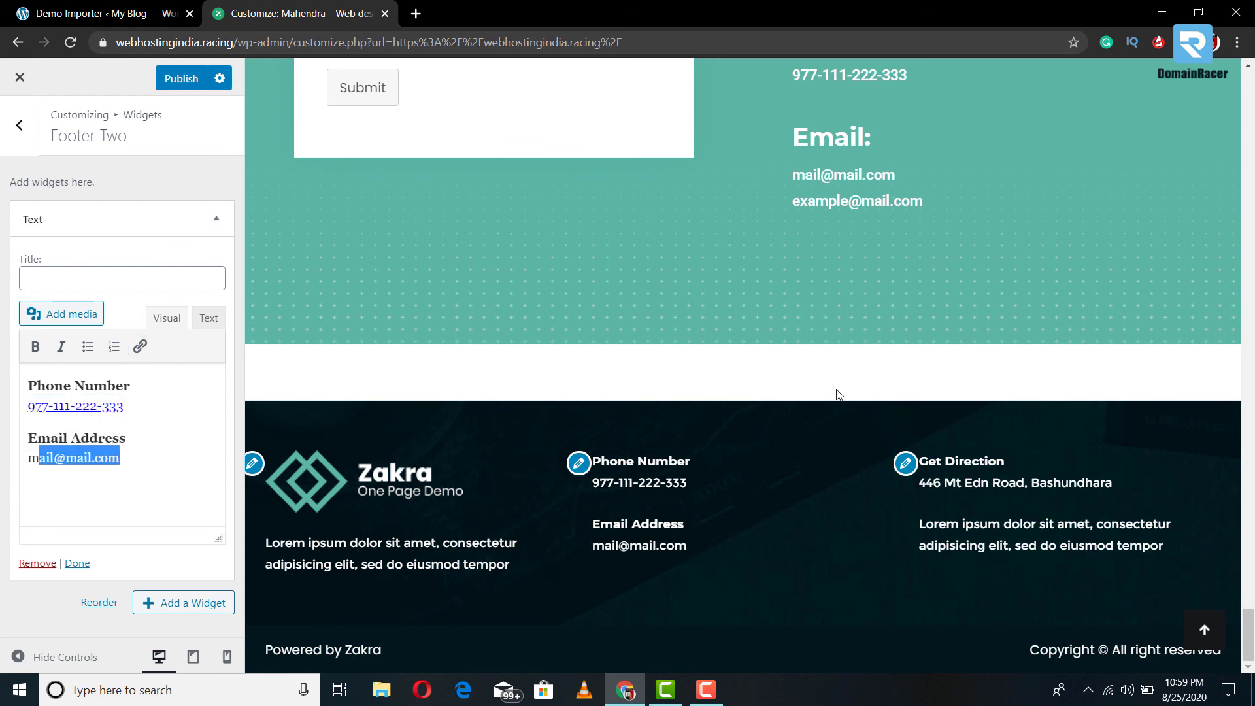
left_click(904, 462)
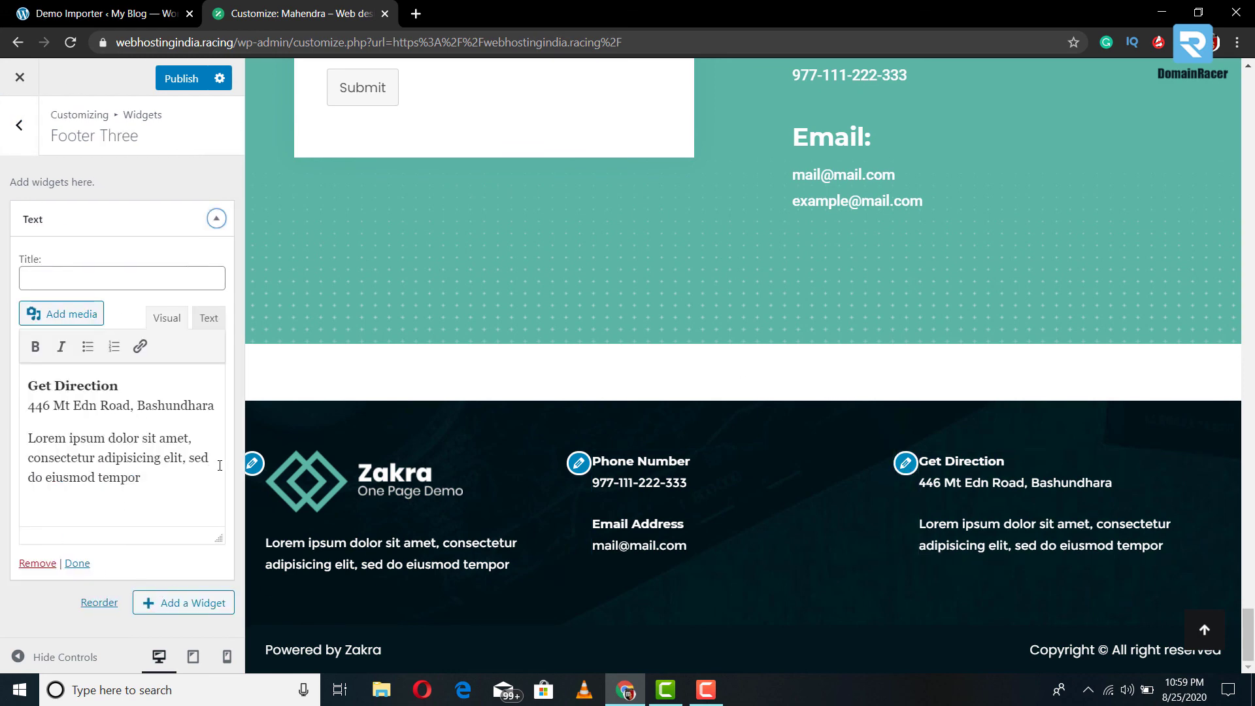
left_click(252, 464)
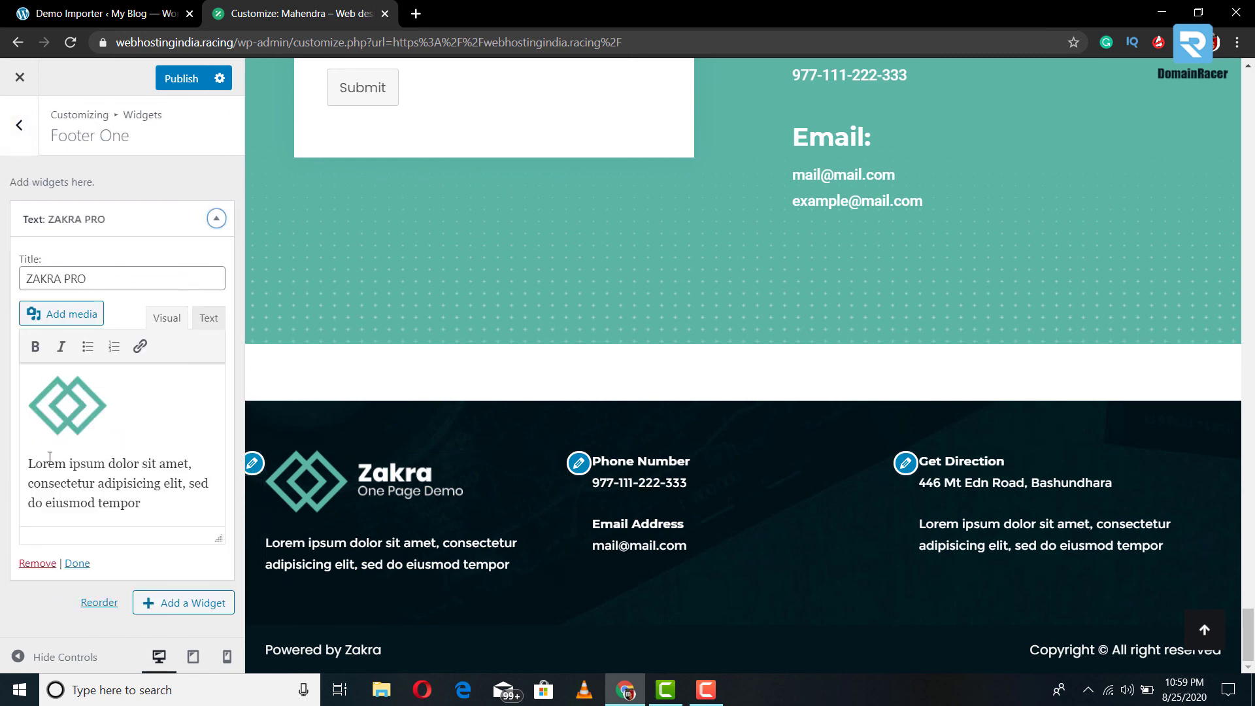
left_click_drag(50, 460, 102, 503)
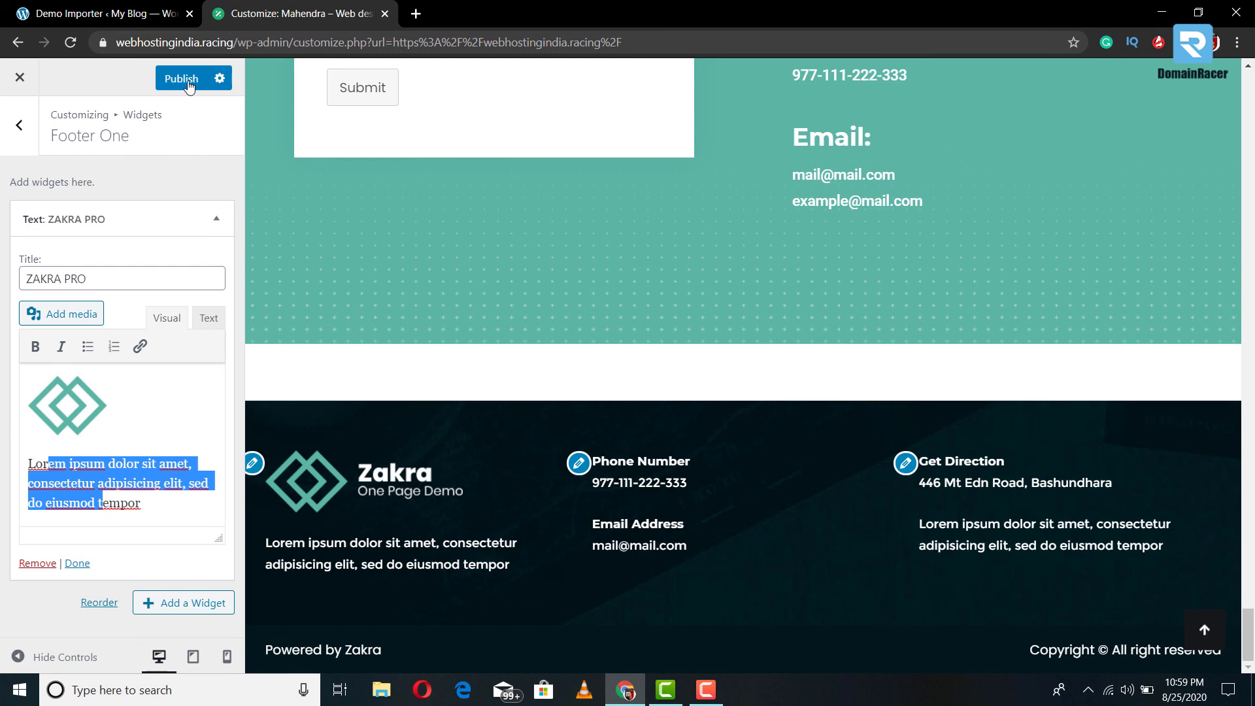
Publish the Customizer changes and close it to view the live site.
left_click(180, 78)
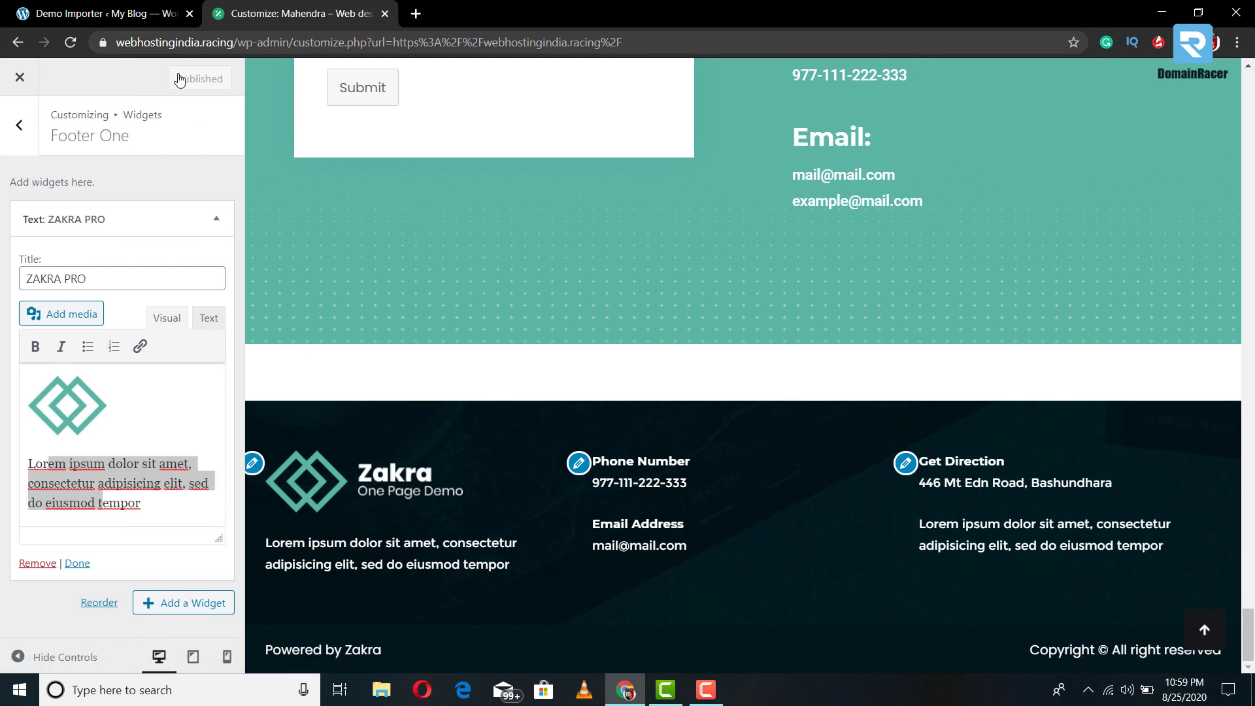
scroll(483, 206, "up", 20)
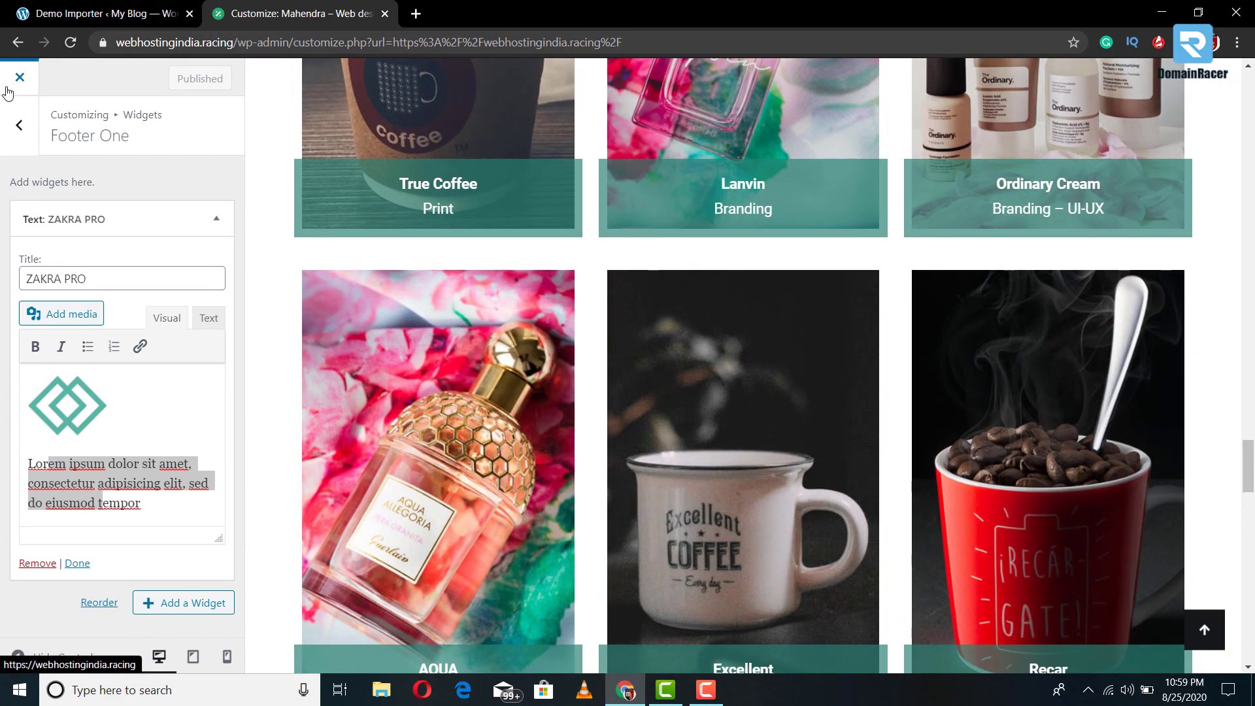
left_click(8, 90)
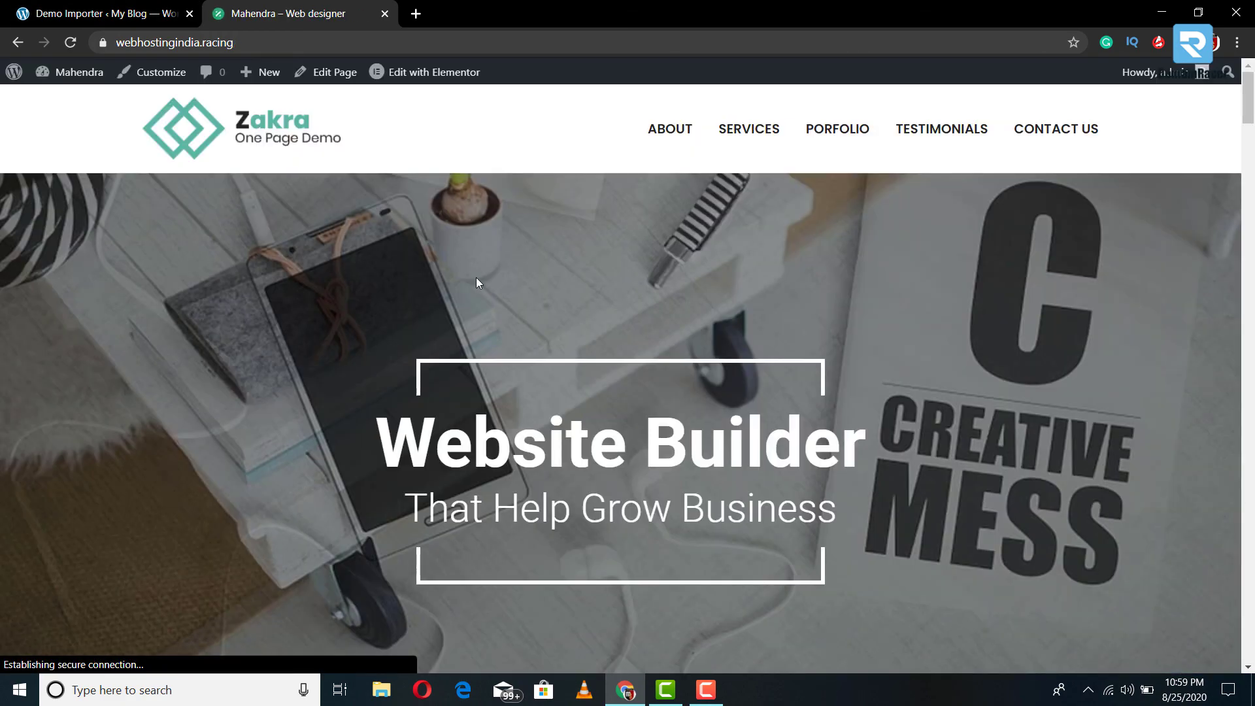
scroll(476, 277, "down", 4)
scroll(475, 275, "down", 15)
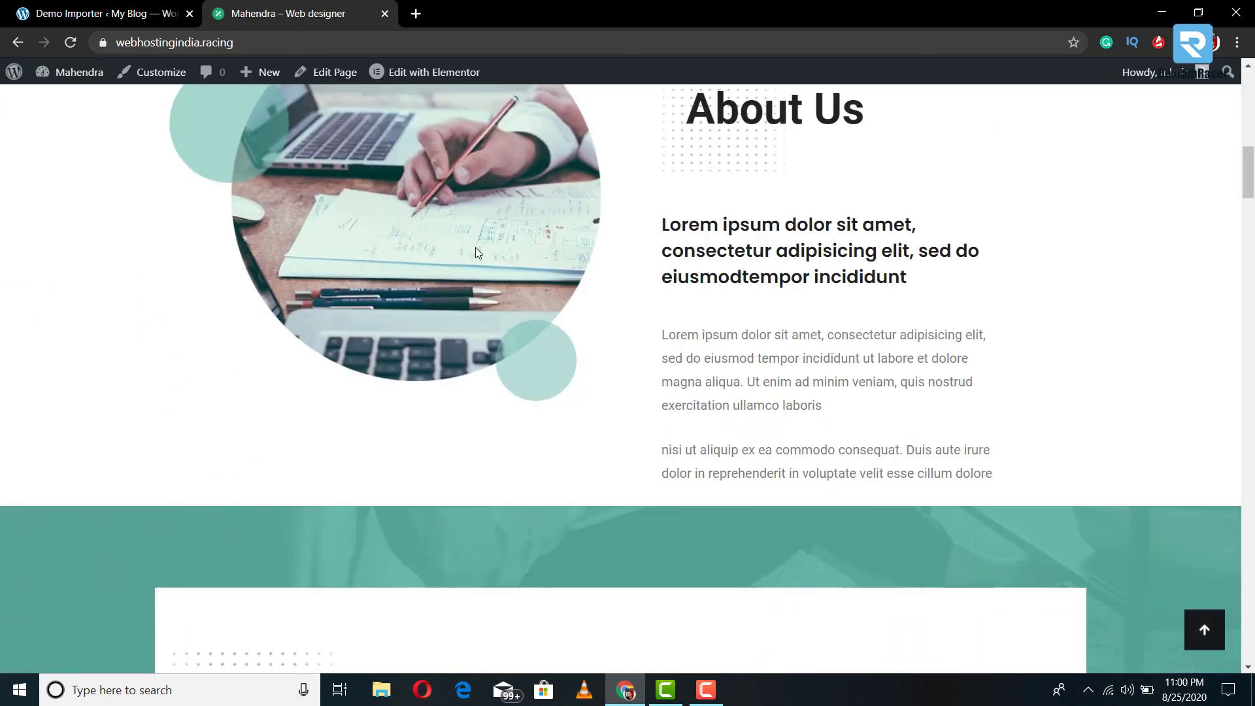
scroll(478, 238, "down", 10)
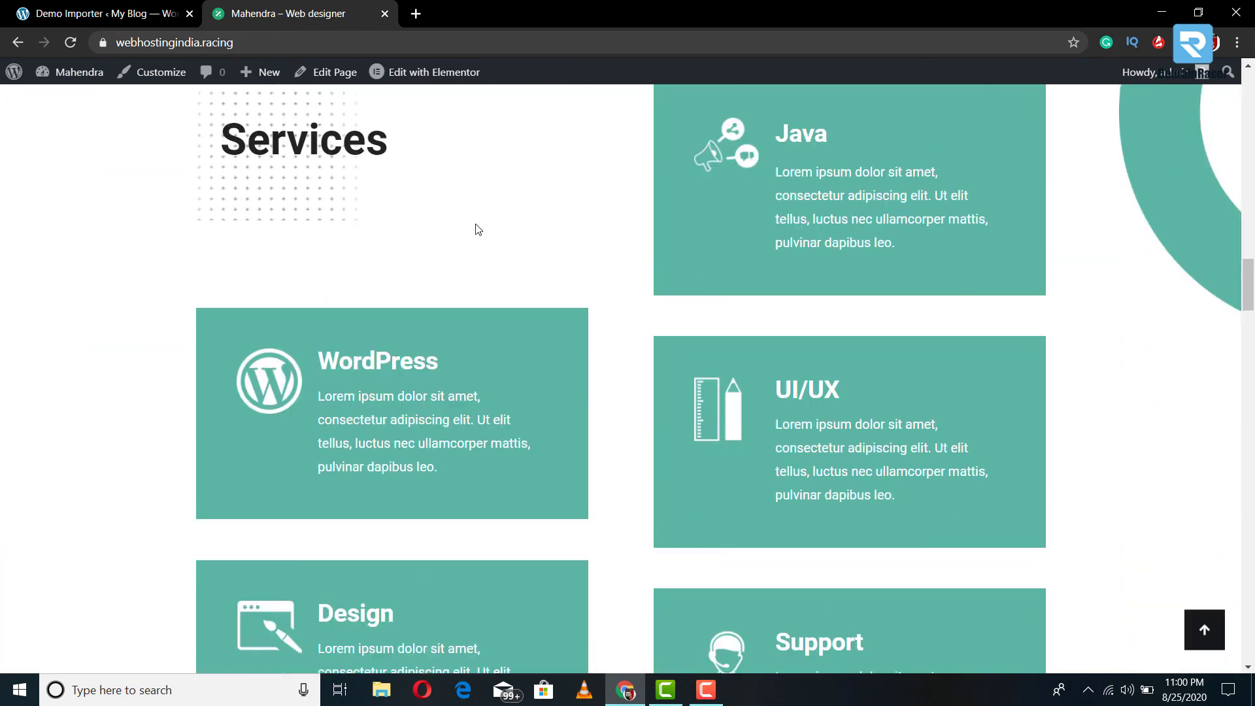
scroll(477, 228, "down", 15)
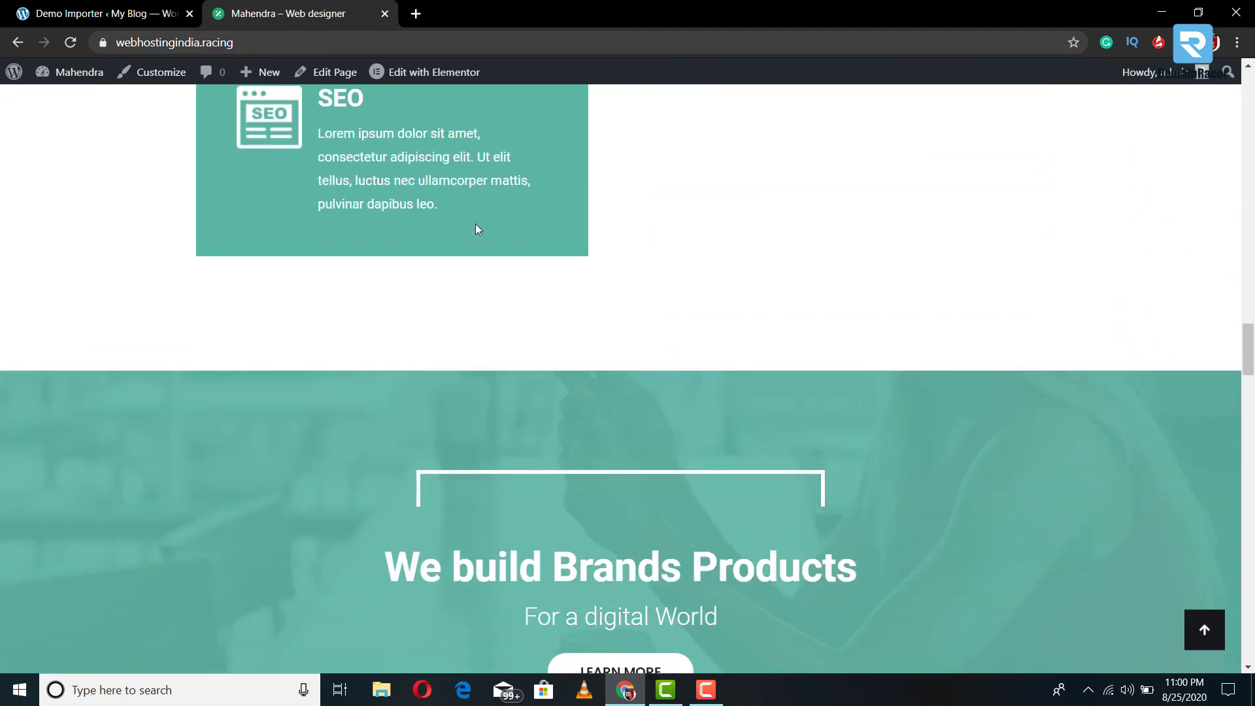
scroll(475, 223, "down", 9)
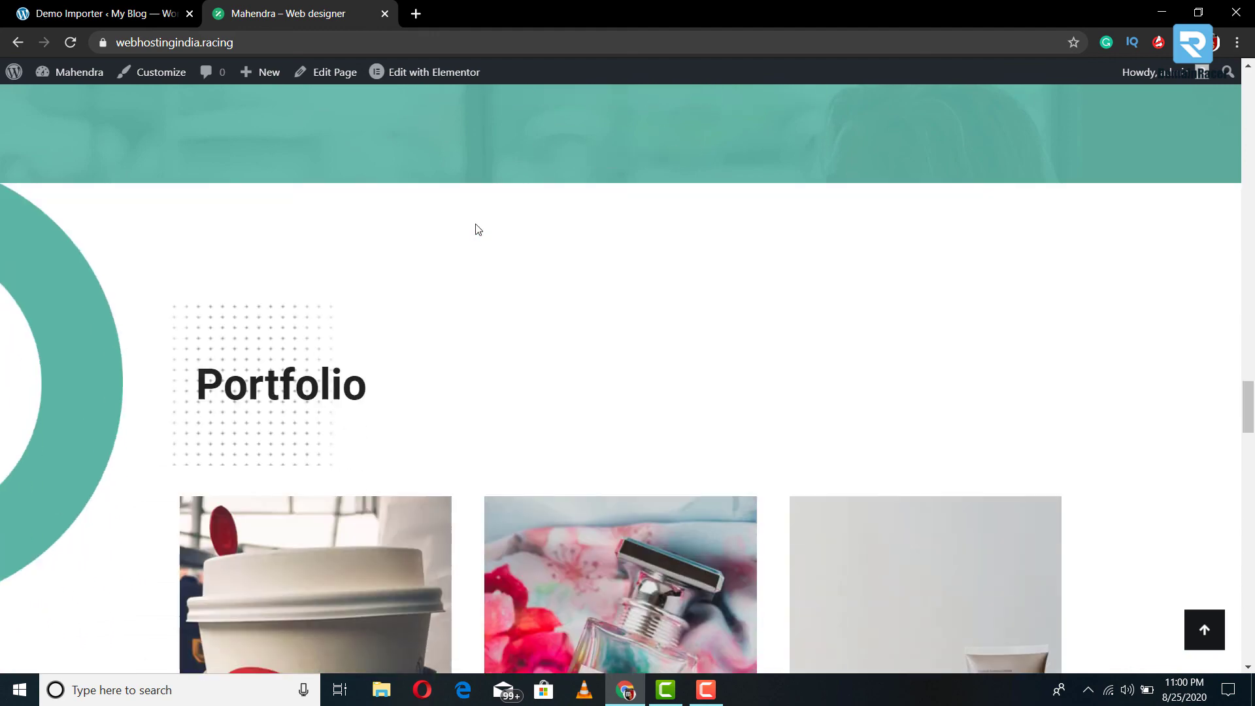